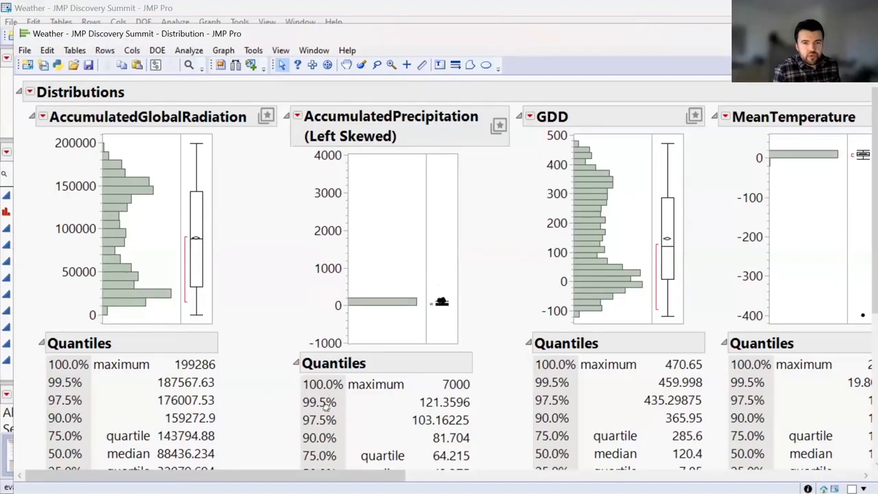
Step: Rescale the AccumulatedPrecipitation (Left Skewed) histogram axis to run from about 0 to 200, leaving the extreme outlier outside the range
{"action": "left_click_drag", "start_coordinate": [332, 160], "coordinate": [345, 4]}
{"action": "left_click_drag", "start_coordinate": [331, 339], "coordinate": [319, 459]}
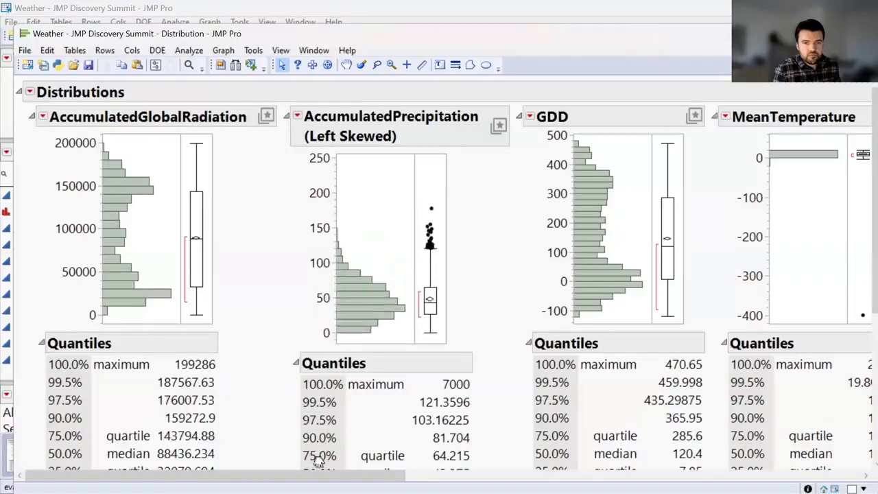
{"action": "left_click_drag", "start_coordinate": [324, 172], "coordinate": [324, 122]}
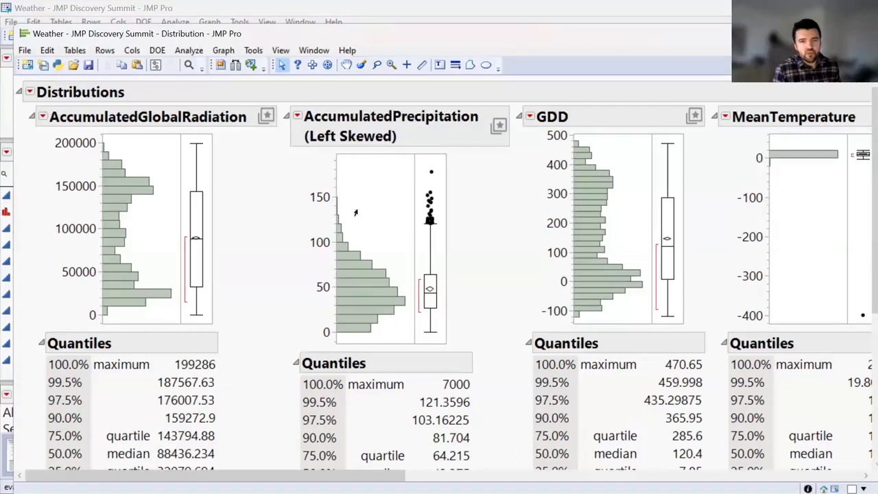
{"action": "left_click_drag", "start_coordinate": [331, 162], "coordinate": [330, 171]}
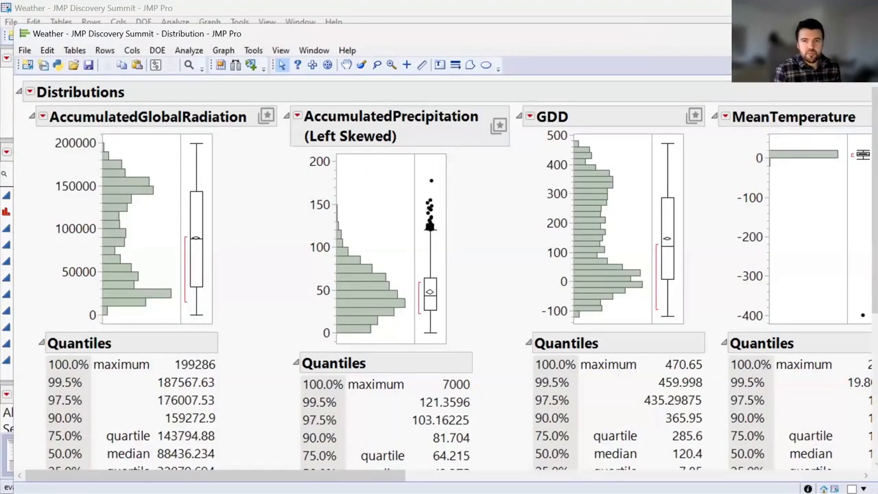
Step: Minimise the distribution report and insert a new column before GDD in the Weather table
{"action": "left_click", "coordinate": [797, 33]}
{"action": "left_click_drag", "start_coordinate": [496, 428], "coordinate": [618, 436]}
{"action": "left_click", "coordinate": [601, 78]}
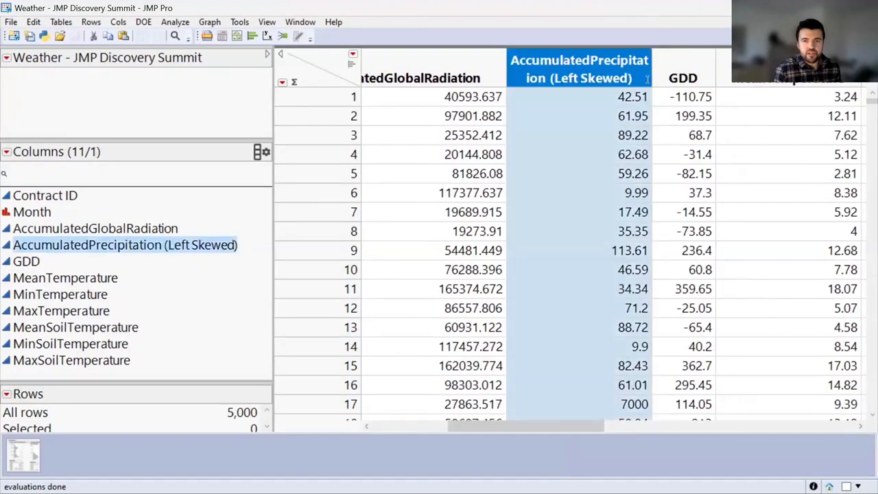
{"action": "left_click", "coordinate": [669, 75]}
{"action": "right_click", "coordinate": [668, 70]}
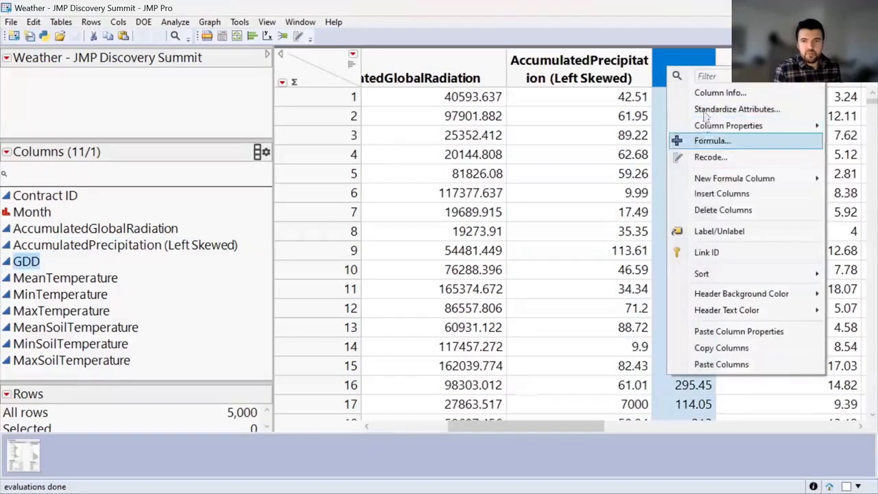
{"action": "left_click", "coordinate": [722, 193]}
Step: Give the new column a formula that takes the square root (Root, n=2) of AccumulatedPrecipitation (Left Skewed)
{"action": "right_click", "coordinate": [686, 71]}
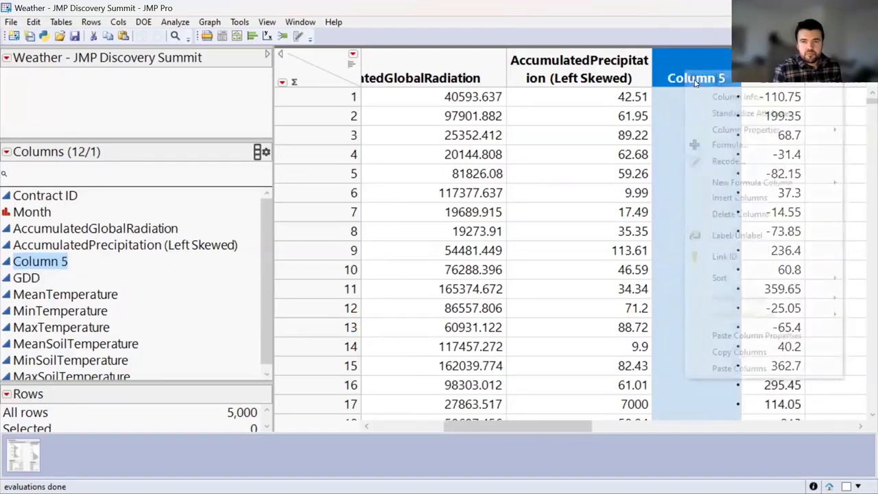
{"action": "left_click", "coordinate": [722, 151]}
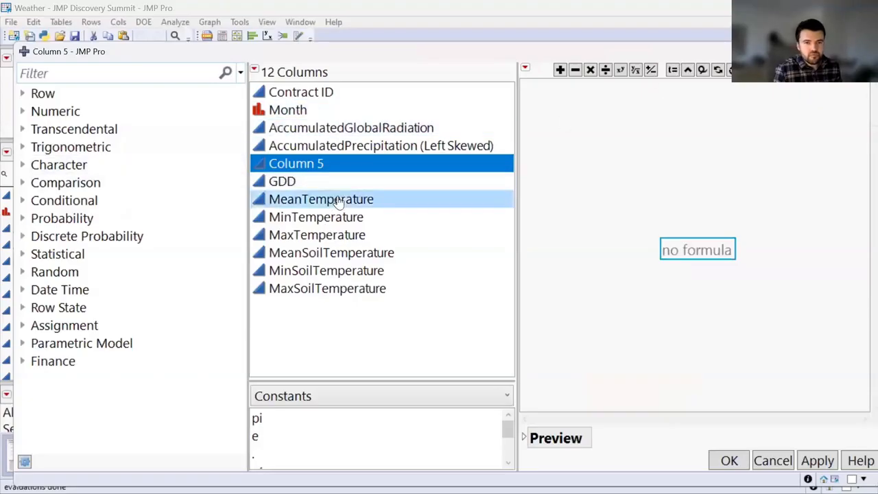
{"action": "left_click", "coordinate": [313, 145]}
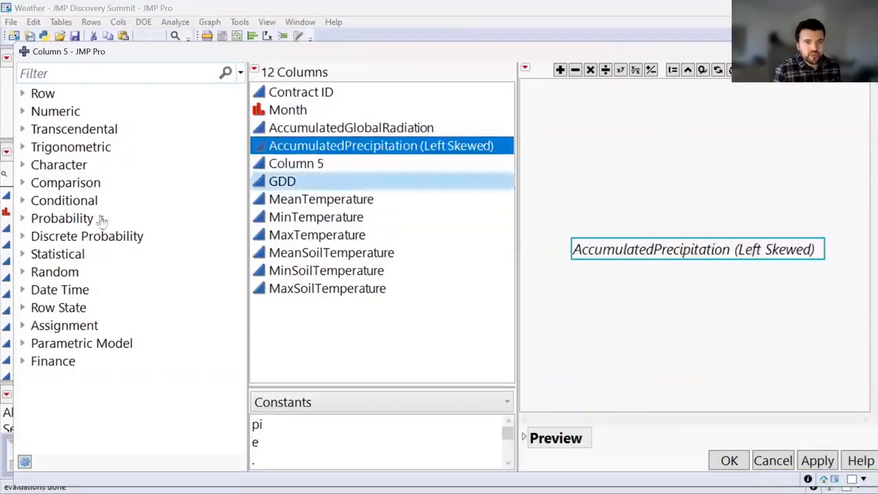
{"action": "left_click", "coordinate": [23, 130]}
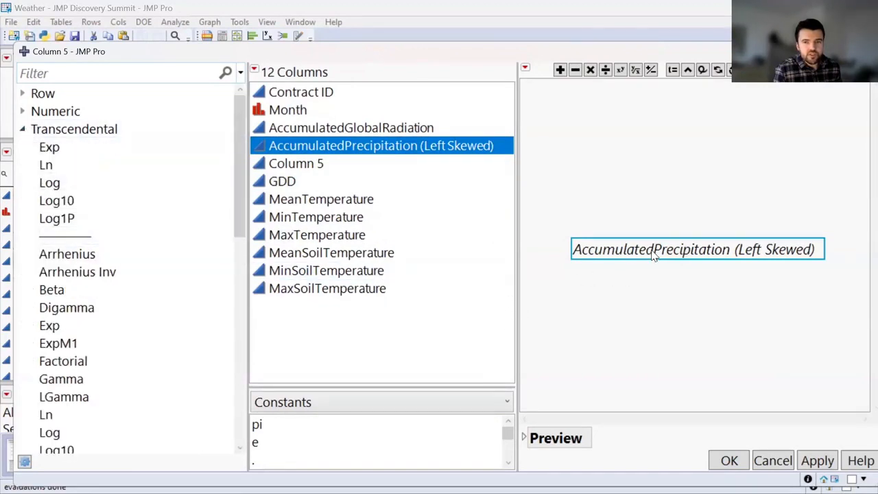
{"action": "key", "text": "Delete"}
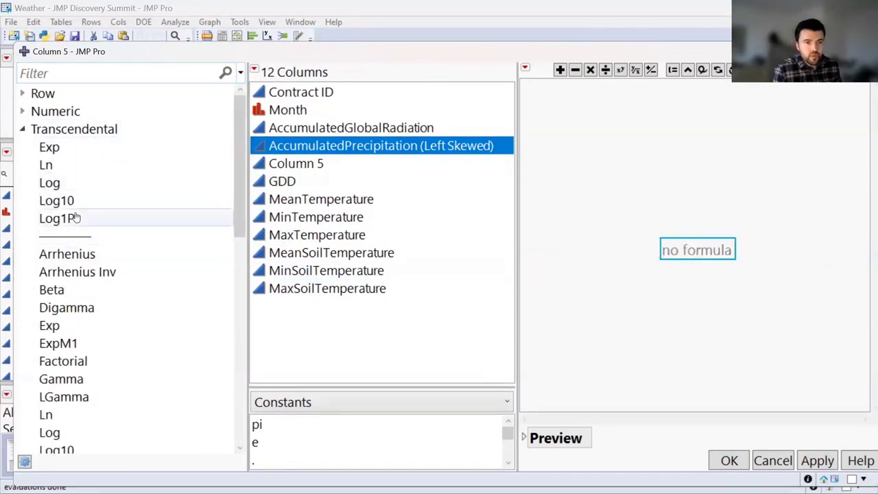
{"action": "scroll", "coordinate": [74, 336], "scroll_direction": "down", "scroll_amount": 2}
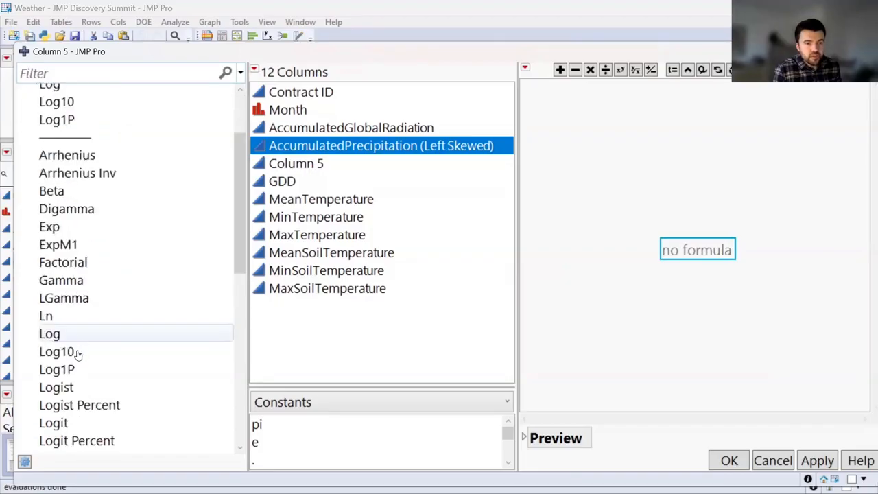
{"action": "scroll", "coordinate": [68, 333], "scroll_direction": "down", "scroll_amount": 2}
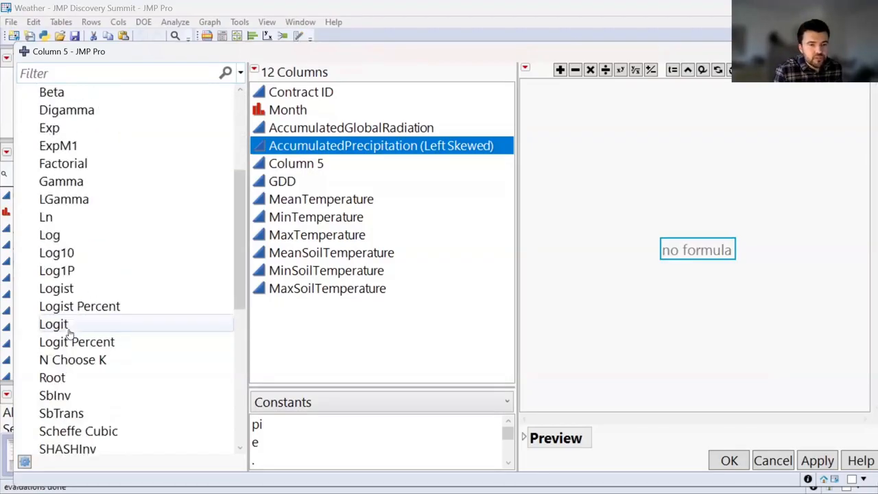
{"action": "left_click", "coordinate": [62, 378]}
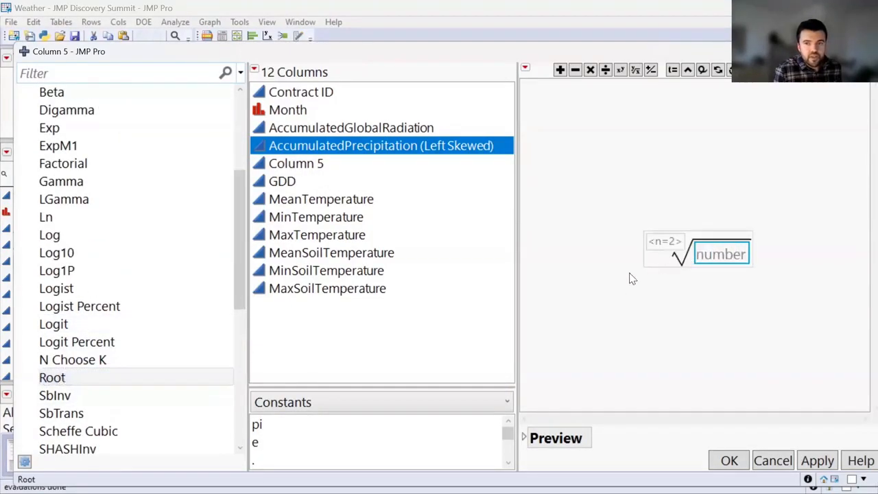
{"action": "left_click_drag", "start_coordinate": [782, 260], "coordinate": [720, 254]}
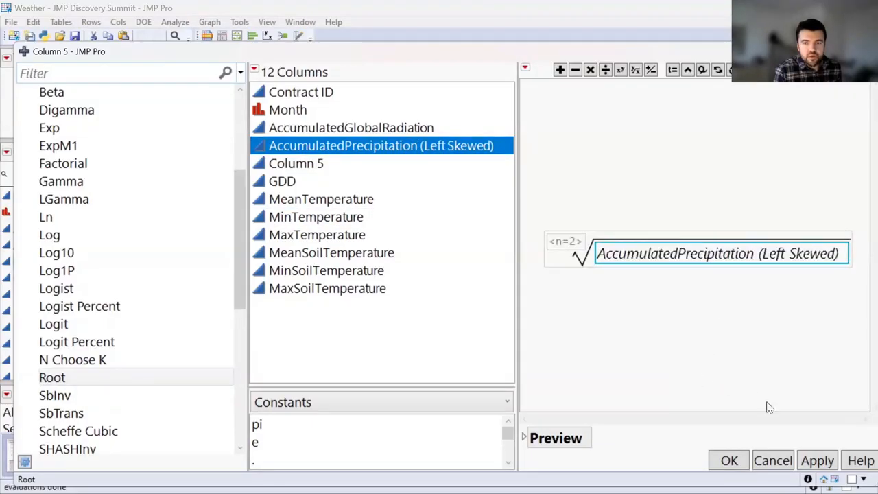
{"action": "left_click", "coordinate": [800, 464]}
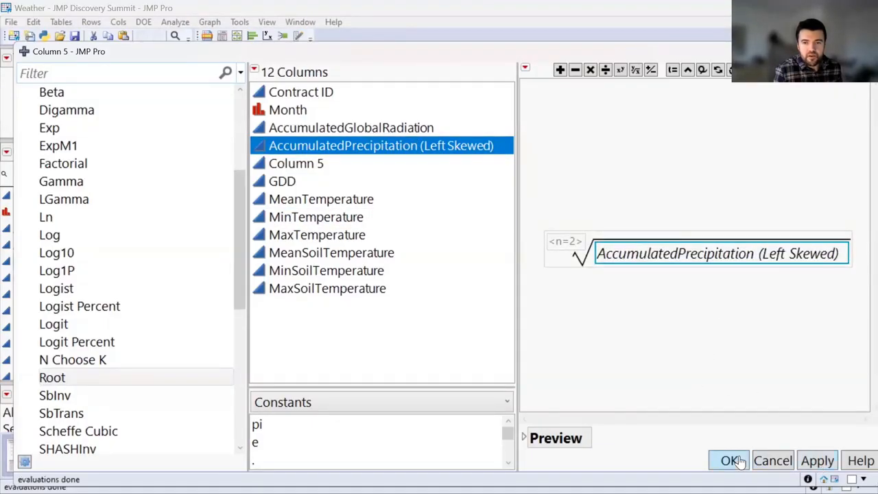
{"action": "left_click", "coordinate": [731, 461]}
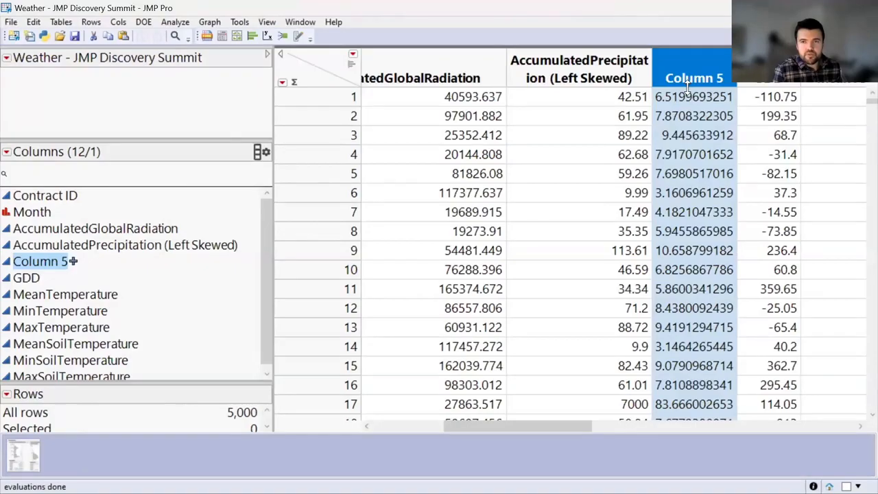
Step: Rename the new formula column as Normalised Precipitation
{"action": "double_click", "coordinate": [689, 88]}
{"action": "triple_click", "coordinate": [269, 118]}
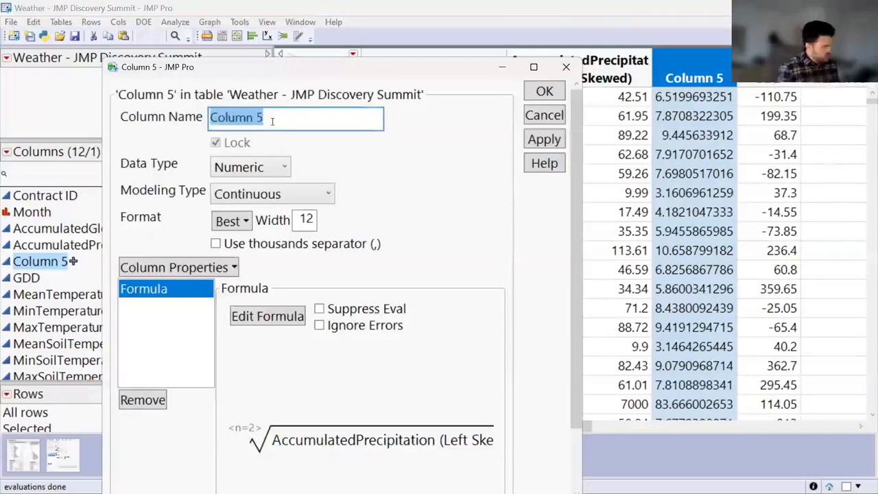
{"action": "type", "text": "Normalised Pre"}
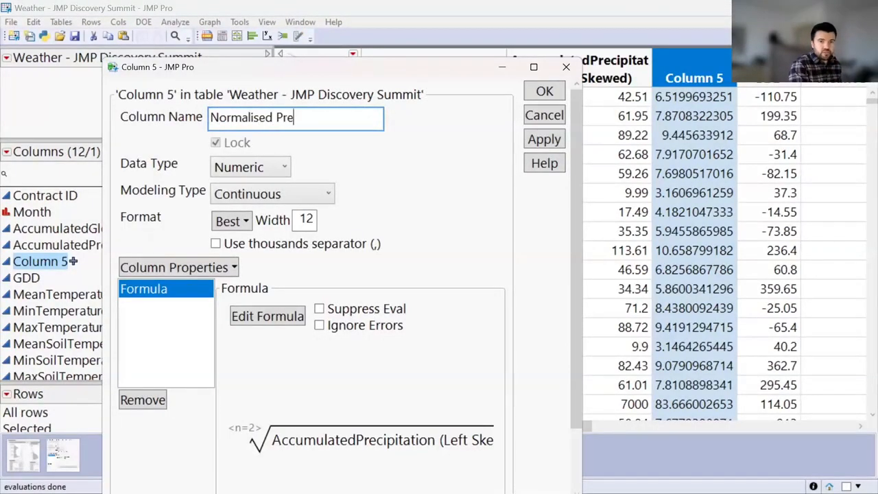
{"action": "type", "text": "cipitation"}
{"action": "key", "text": "Tab"}
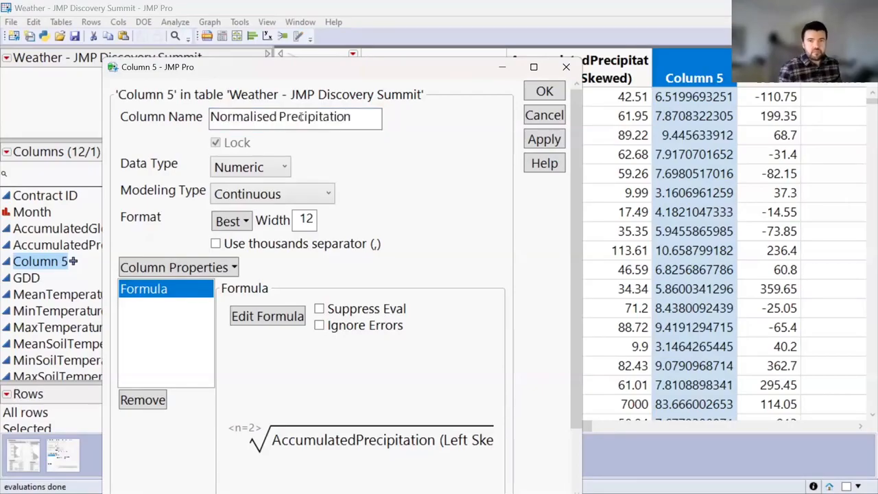
{"action": "left_click", "coordinate": [544, 140]}
{"action": "left_click", "coordinate": [544, 91]}
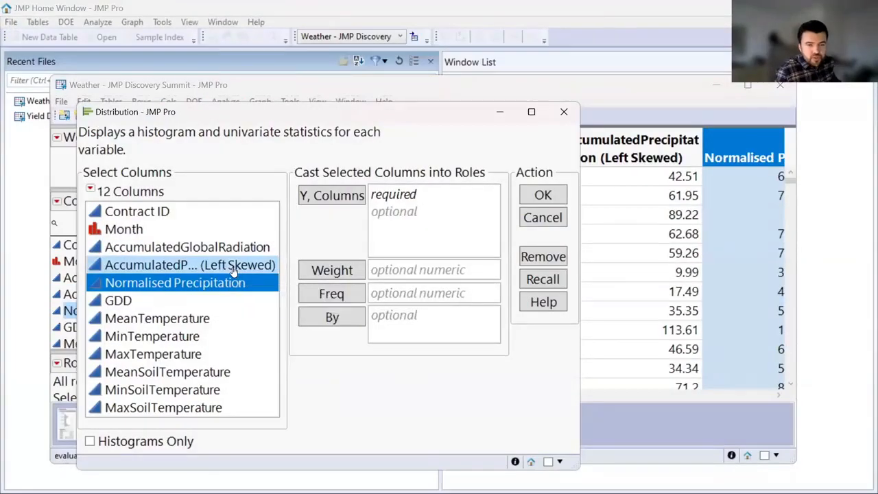
Step: Create a Distribution report with AccumulatedPrecipitation (Left Skewed) and Normalised Precipitation as the Y columns
{"action": "left_click", "coordinate": [233, 267], "text": "ctrl"}
{"action": "left_click", "coordinate": [331, 196]}
{"action": "left_click", "coordinate": [528, 194]}
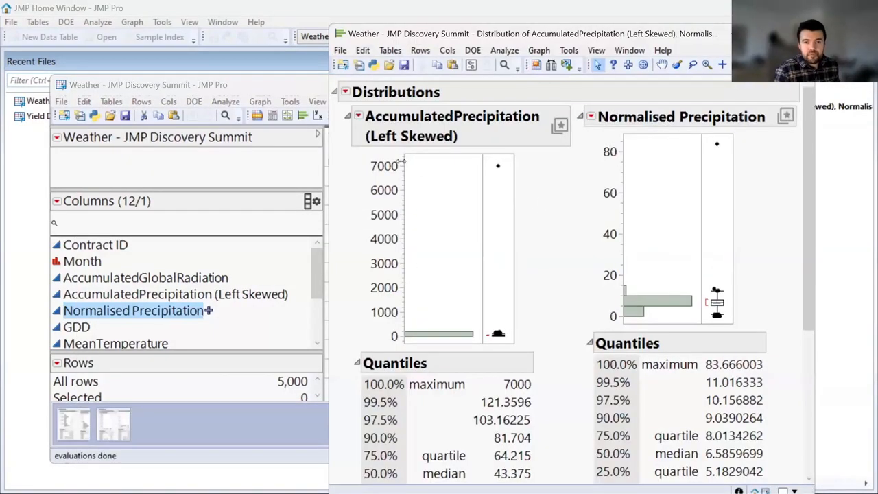
Step: Rescale the AccumulatedPrecipitation (Left Skewed) axis in the new report to run from about 0 to 250
{"action": "left_click_drag", "start_coordinate": [404, 161], "coordinate": [382, 4]}
{"action": "left_click_drag", "start_coordinate": [387, 152], "coordinate": [396, 337]}
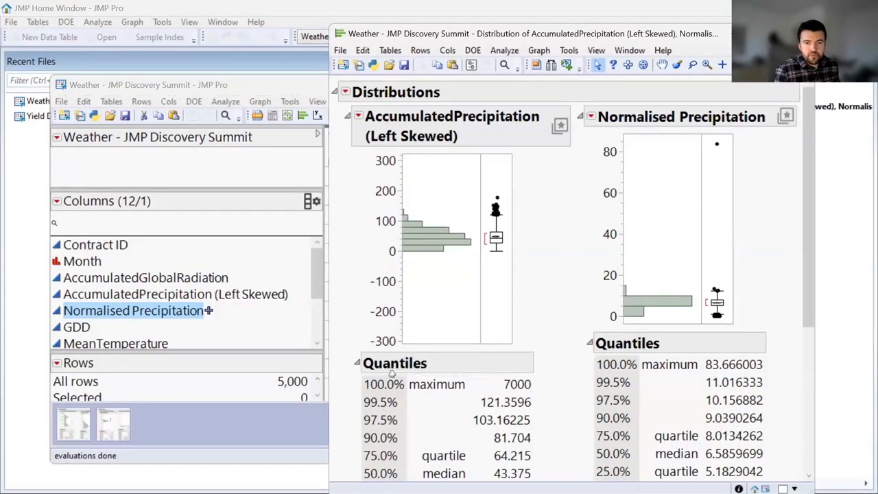
{"action": "left_click_drag", "start_coordinate": [392, 374], "coordinate": [388, 430]}
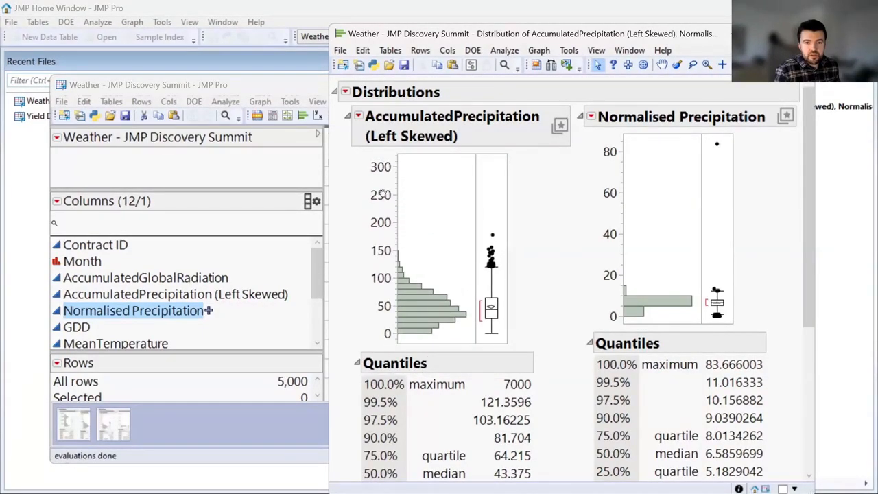
{"action": "left_click_drag", "start_coordinate": [391, 131], "coordinate": [390, 227]}
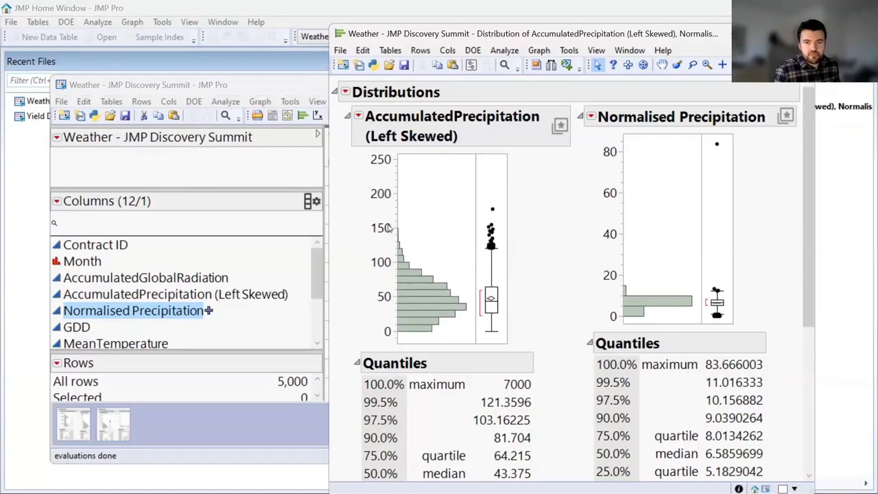
Step: Copy the axis settings of the AccumulatedPrecipitation (Left Skewed) histogram and paste them onto the Normalised Precipitation axis
{"action": "right_click", "coordinate": [390, 226]}
{"action": "mouse_move", "coordinate": [454, 352]}
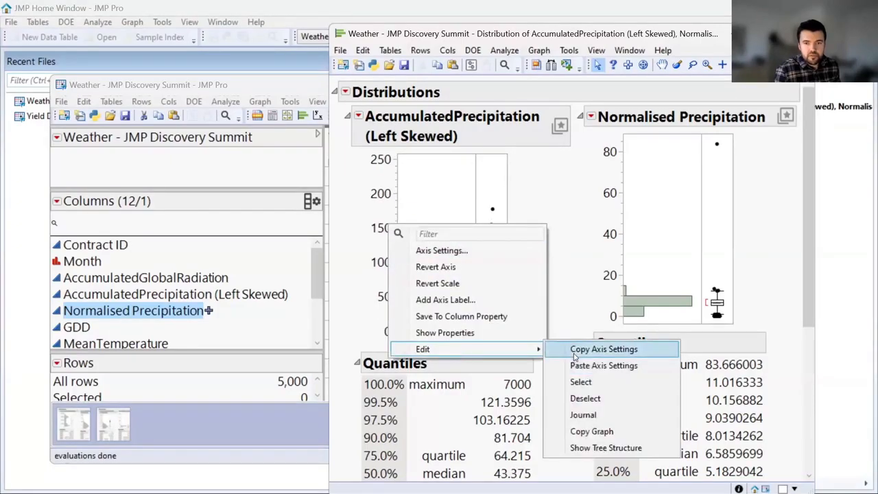
{"action": "left_click", "coordinate": [576, 348]}
{"action": "right_click", "coordinate": [609, 274]}
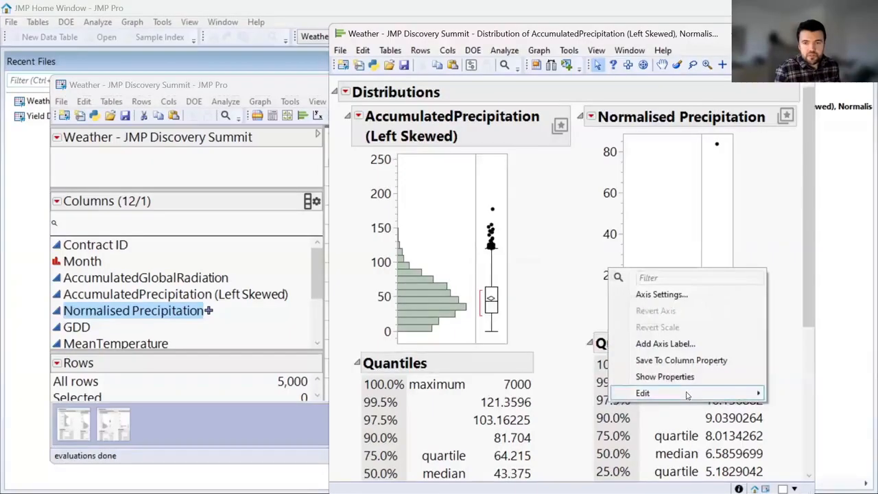
{"action": "mouse_move", "coordinate": [687, 395]}
{"action": "left_click", "coordinate": [532, 306]}
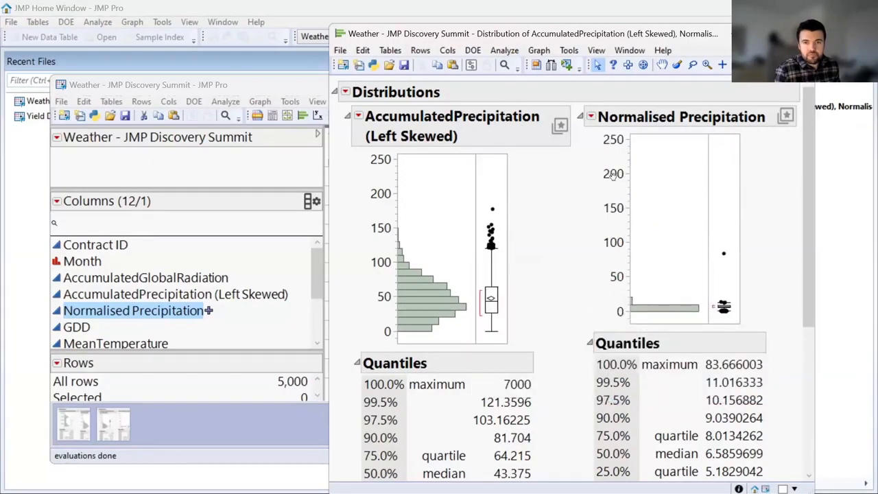
Step: Rescale the Normalised Precipitation axis to run from about 0 to 15 so the histogram fills the plot
{"action": "left_click_drag", "start_coordinate": [616, 139], "coordinate": [617, 4]}
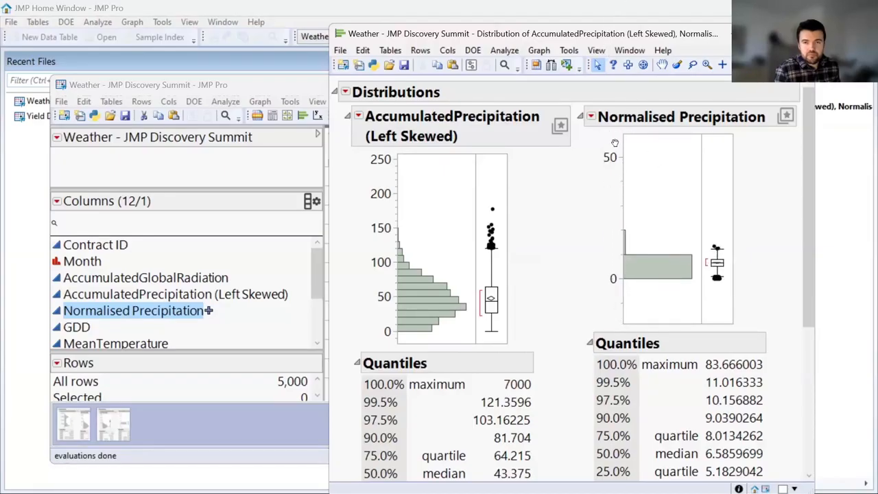
{"action": "left_click_drag", "start_coordinate": [614, 142], "coordinate": [600, 50]}
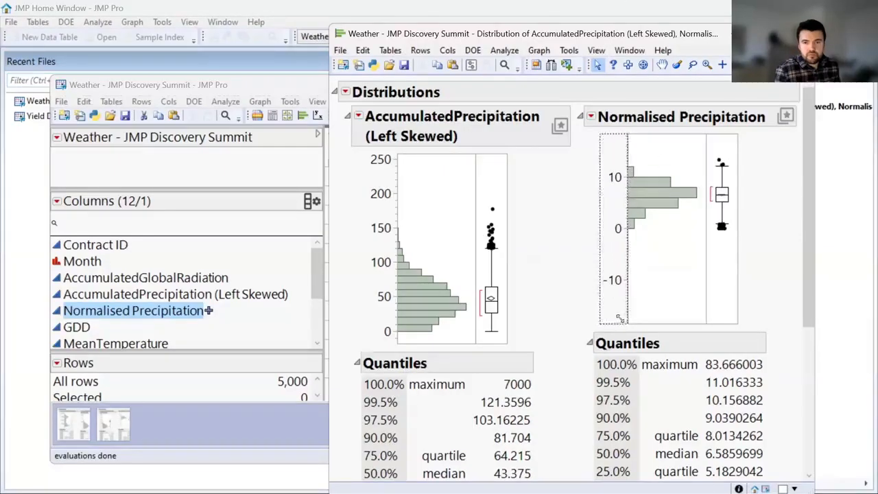
{"action": "left_click_drag", "start_coordinate": [620, 315], "coordinate": [620, 442]}
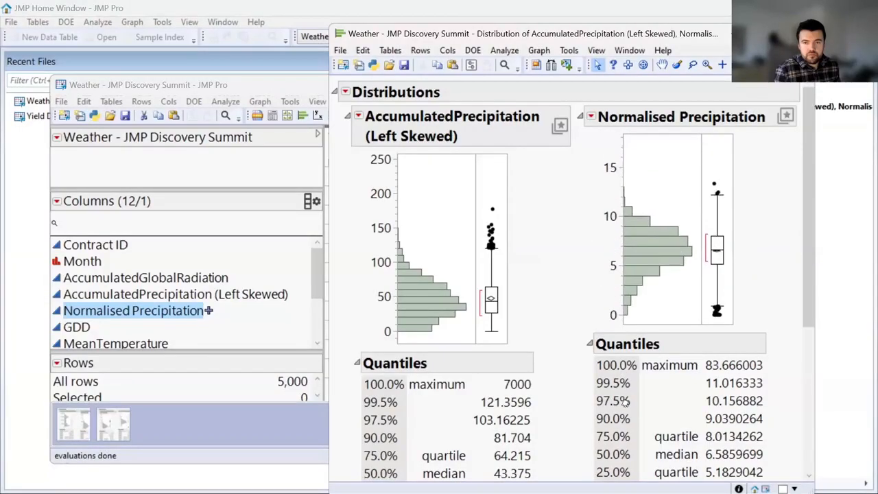
{"action": "left_click_drag", "start_coordinate": [613, 139], "coordinate": [602, 105]}
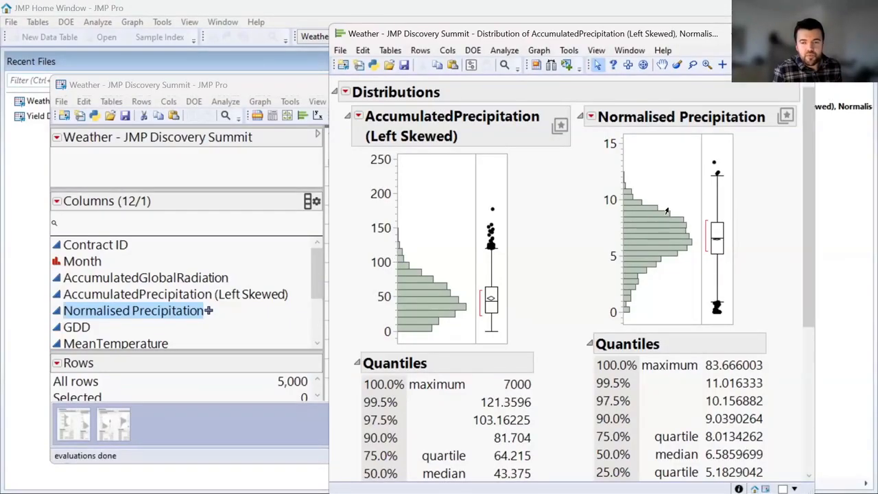
{"action": "left_click_drag", "start_coordinate": [607, 148], "coordinate": [610, 133]}
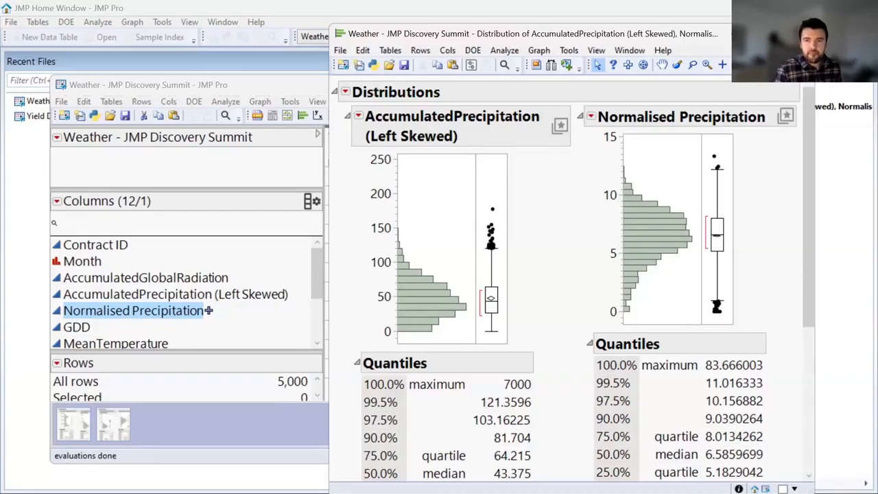
Step: Close the two-column distribution report and minimise the Weather data table
{"action": "left_click", "coordinate": [799, 34]}
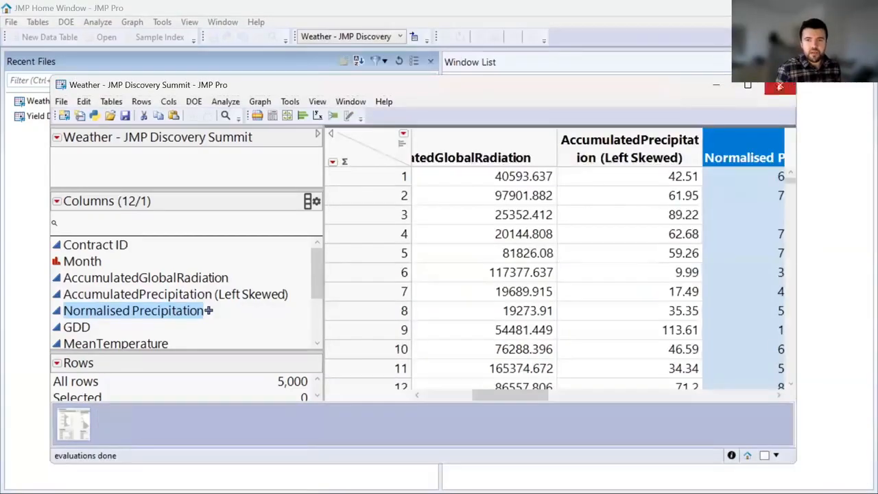
{"action": "left_click", "coordinate": [717, 84]}
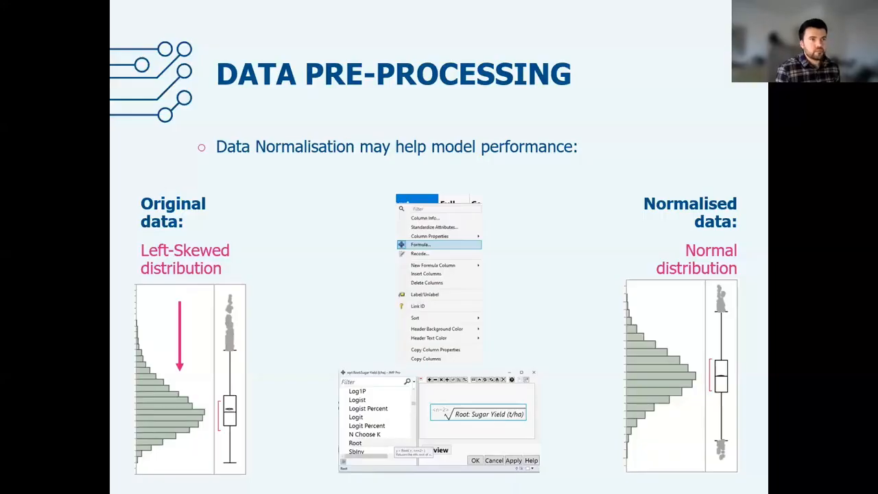
{"action": "left_click", "coordinate": [676, 167]}
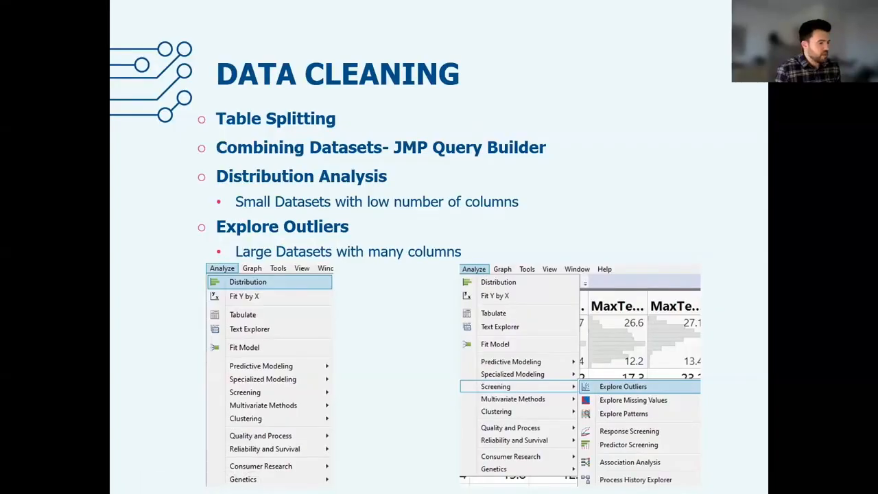
Step: Reopen the Weather - JMP Discovery Summit data table from the home window's list of open windows
{"action": "key", "text": "alt+Tab"}
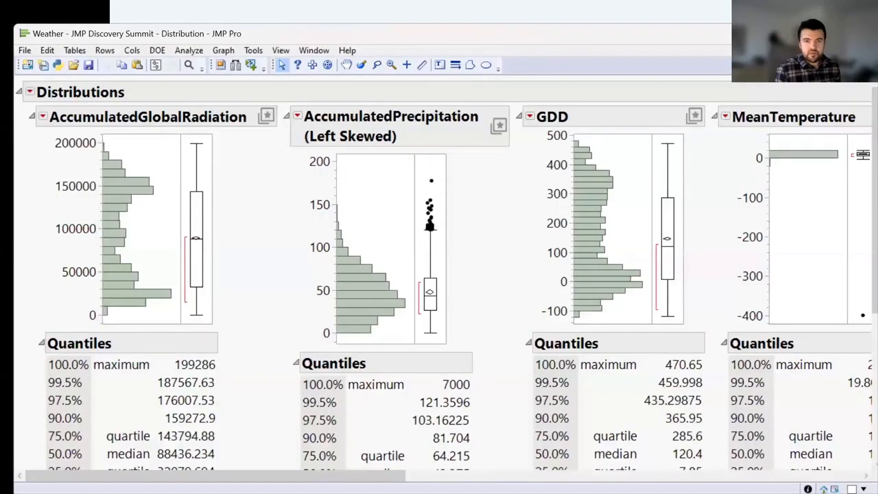
{"action": "key", "text": "alt+Tab"}
{"action": "left_click", "coordinate": [561, 96]}
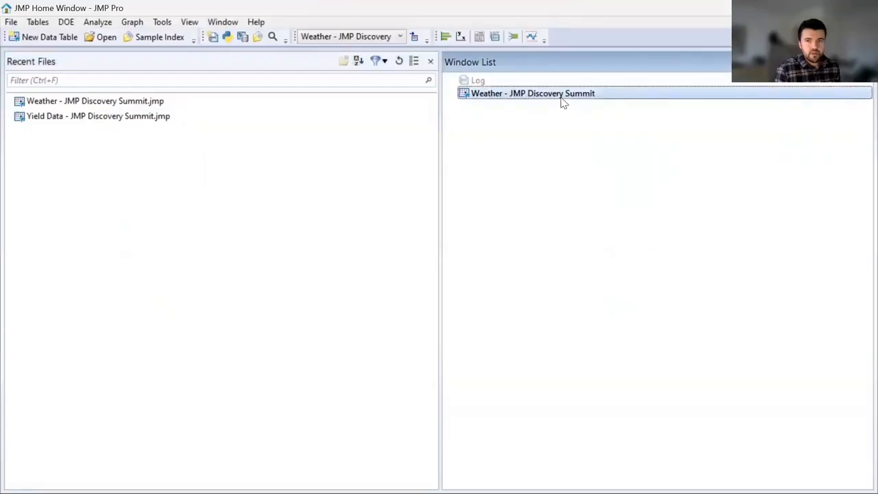
{"action": "double_click", "coordinate": [562, 97]}
{"action": "left_click_drag", "start_coordinate": [529, 447], "coordinate": [463, 451]}
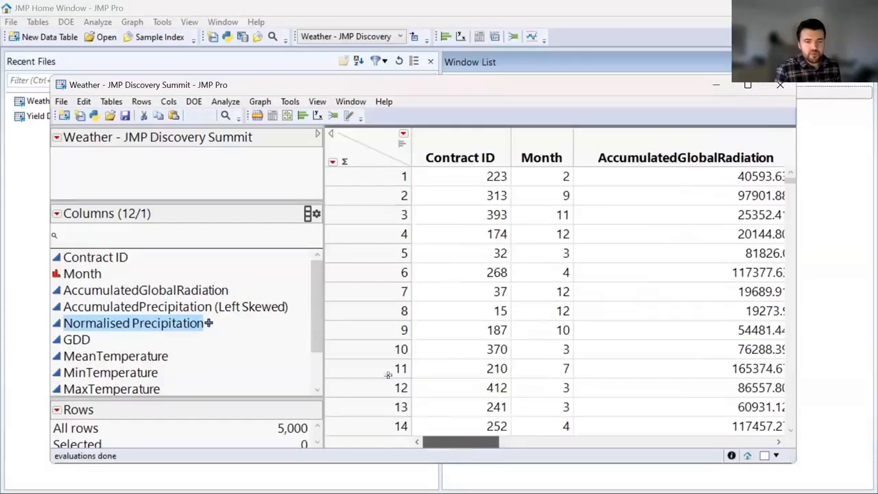
Step: Review the precipitation, temperature, Month and AccumulatedGlobalRadiation columns in the Weather table
{"action": "scroll", "coordinate": [314, 329], "scroll_direction": "down", "scroll_amount": 2}
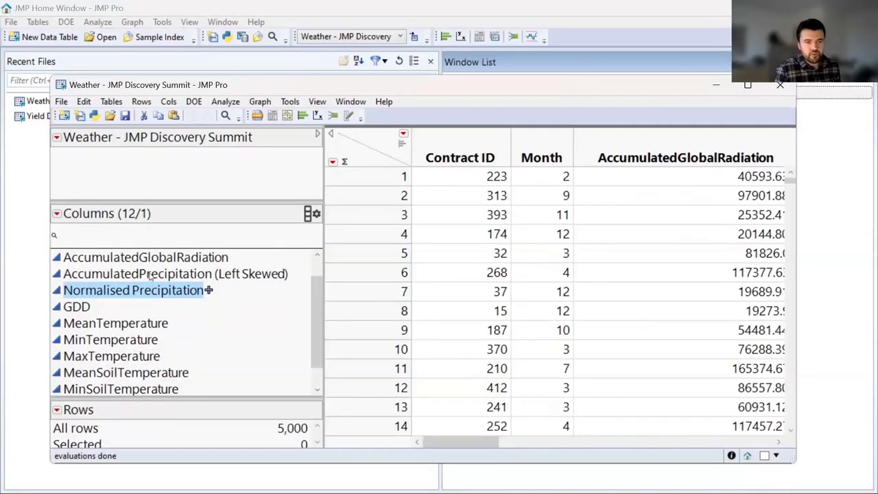
{"action": "left_click", "coordinate": [150, 276]}
{"action": "left_click", "coordinate": [150, 290]}
{"action": "left_click", "coordinate": [123, 338]}
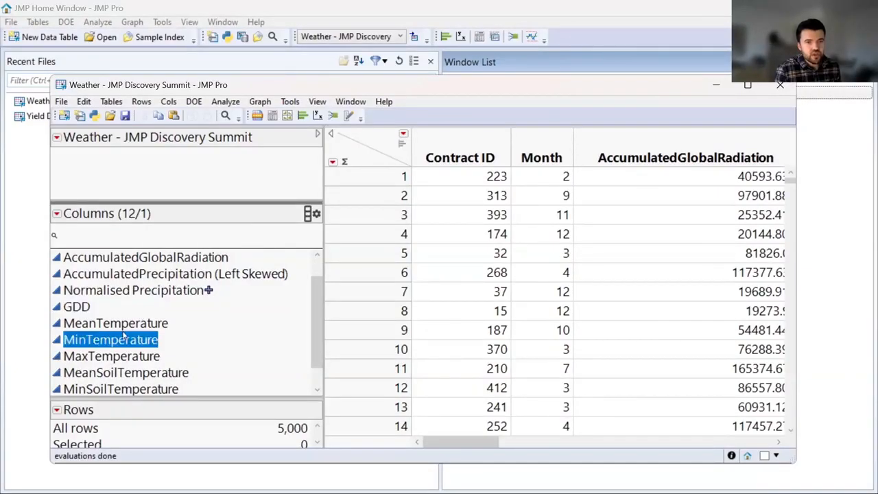
{"action": "left_click", "coordinate": [129, 325]}
{"action": "left_click", "coordinate": [135, 342]}
{"action": "left_click", "coordinate": [148, 358]}
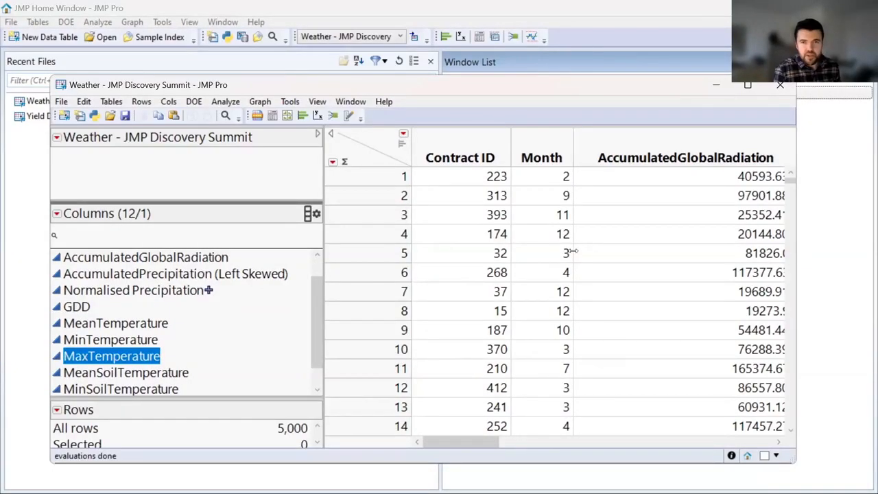
{"action": "left_click", "coordinate": [541, 155]}
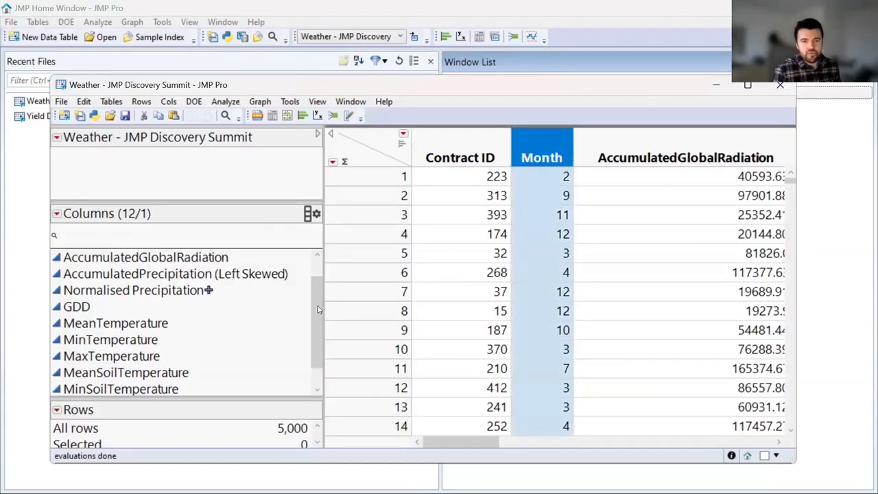
{"action": "scroll", "coordinate": [318, 310], "scroll_direction": "up", "scroll_amount": 1}
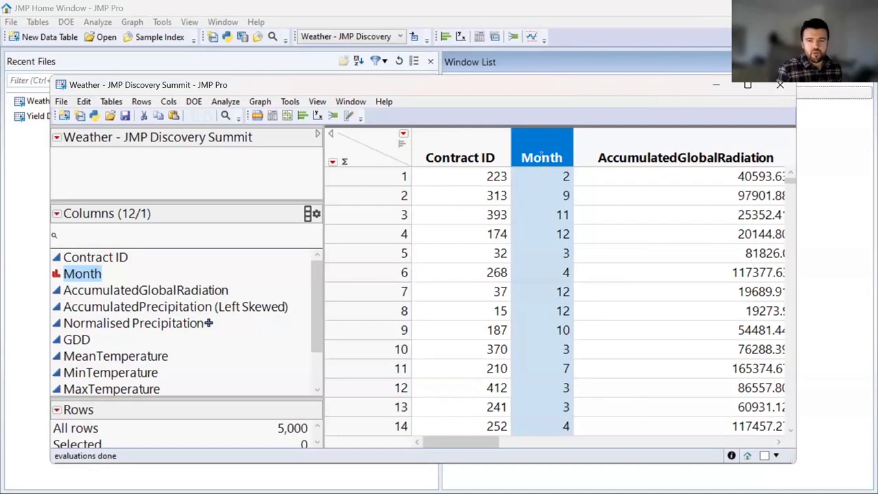
{"action": "left_click_drag", "start_coordinate": [459, 440], "coordinate": [472, 441]}
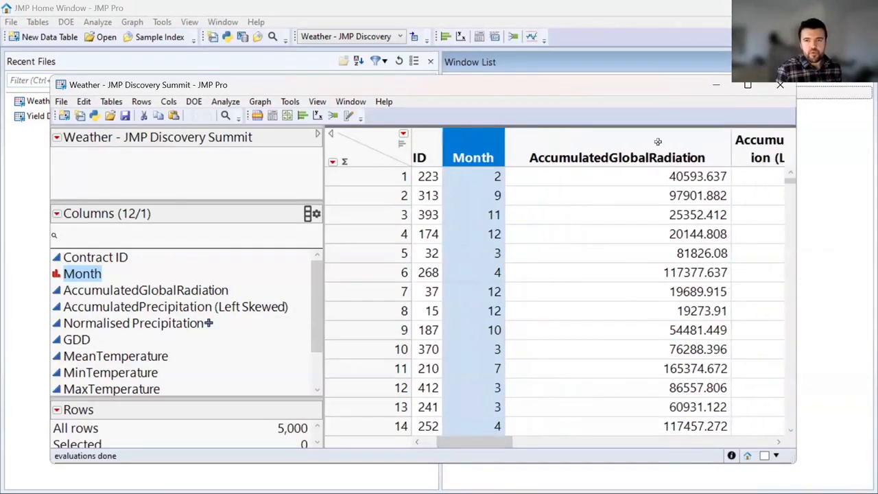
{"action": "left_click", "coordinate": [658, 141]}
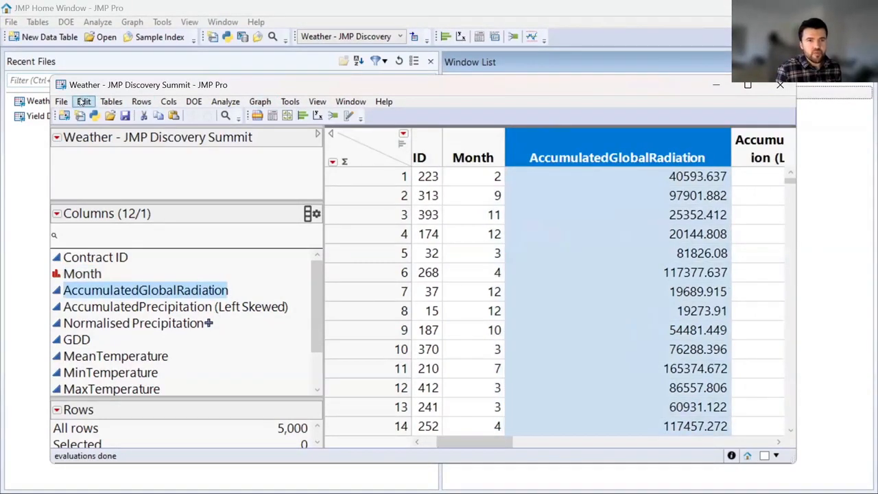
Step: Set up a table split by Month, with all columns from AccumulatedGlobalRadiation to the last one as the split columns
{"action": "left_click", "coordinate": [110, 101]}
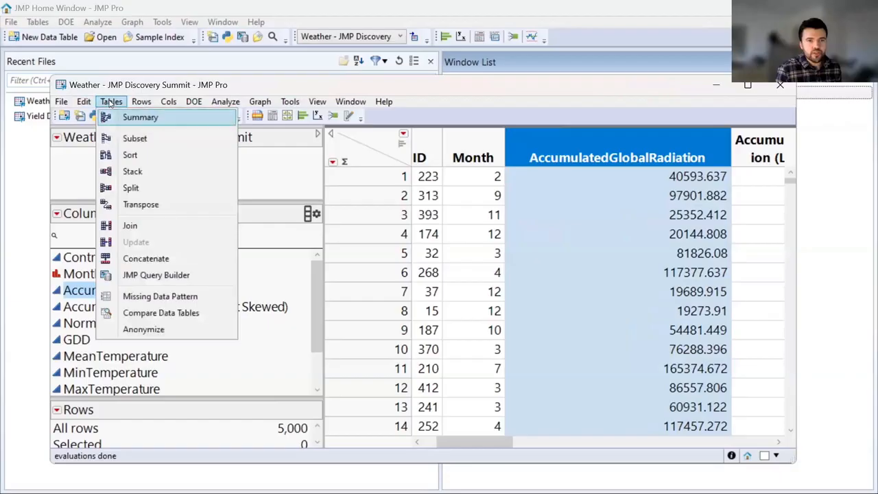
{"action": "left_click", "coordinate": [145, 189]}
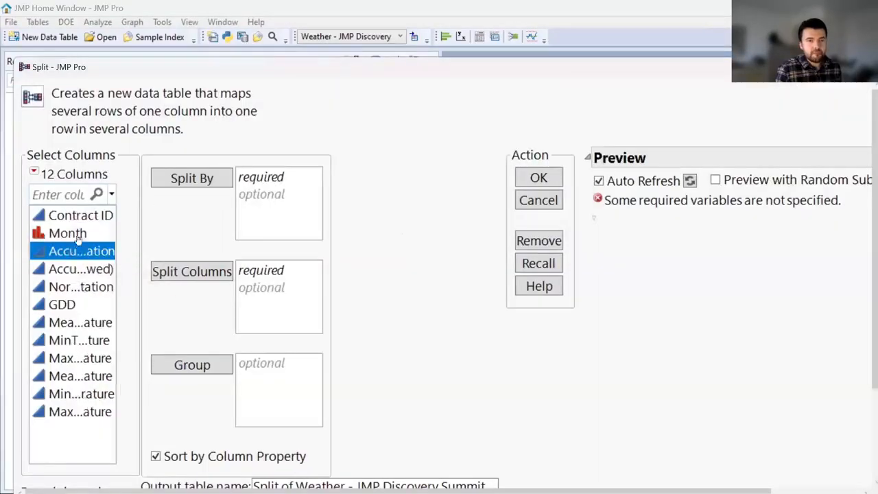
{"action": "left_click", "coordinate": [68, 233]}
{"action": "left_click", "coordinate": [277, 203]}
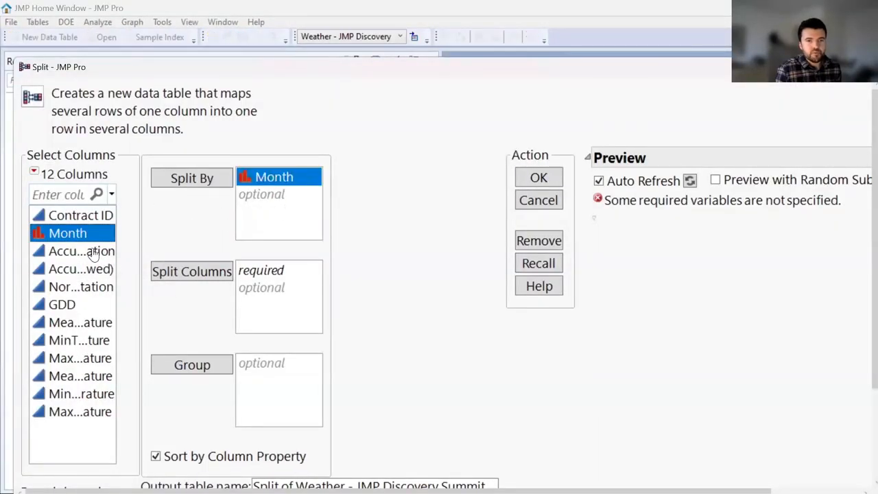
{"action": "left_click", "coordinate": [94, 252]}
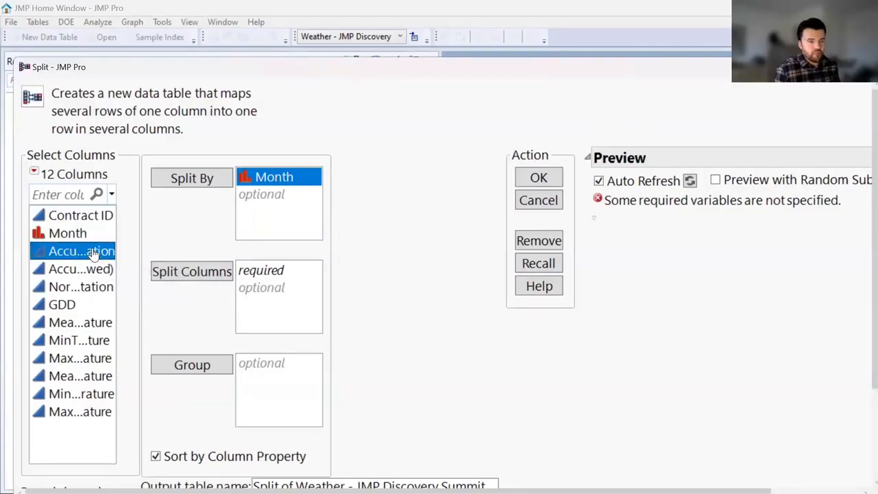
{"action": "left_click", "coordinate": [65, 415], "text": "shift"}
{"action": "left_click_drag", "start_coordinate": [64, 358], "coordinate": [279, 336]}
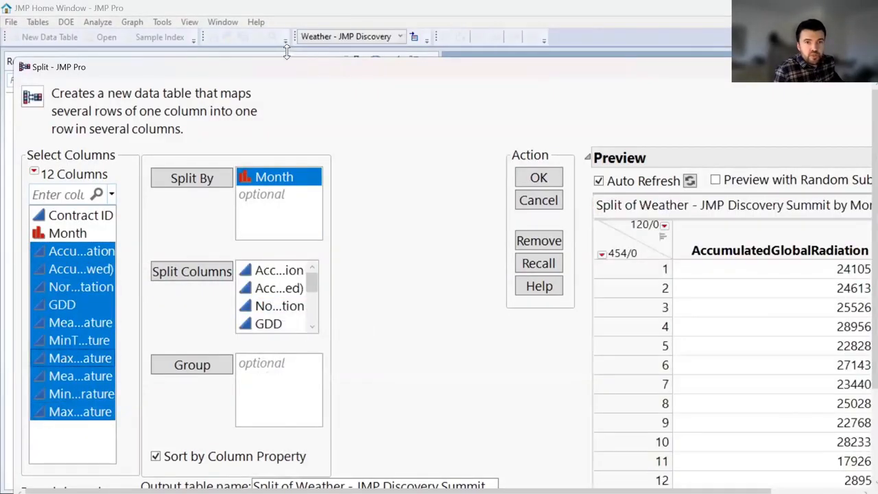
Step: Set the split to keep all remaining columns and create the Split of Weather - JMP Discovery Summit by Month table
{"action": "left_click_drag", "start_coordinate": [285, 56], "coordinate": [302, 22]}
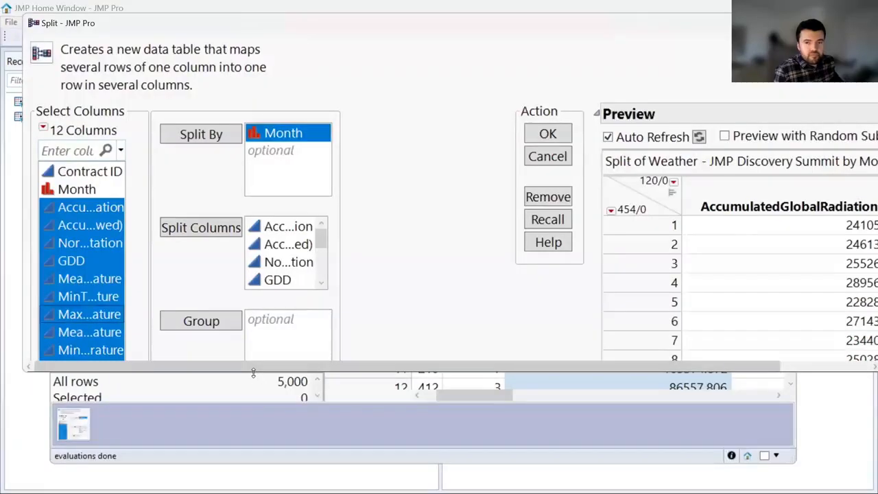
{"action": "left_click_drag", "start_coordinate": [253, 373], "coordinate": [255, 491]}
{"action": "scroll", "coordinate": [206, 390], "scroll_direction": "down", "scroll_amount": 3}
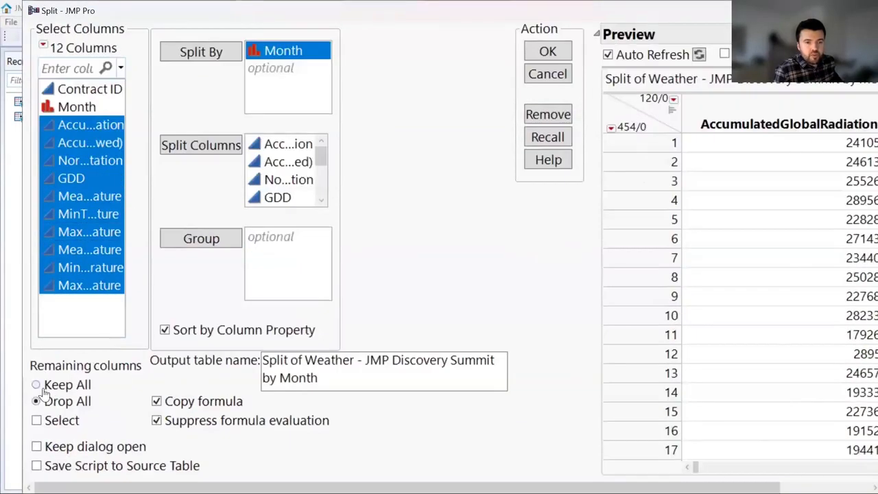
{"action": "left_click", "coordinate": [45, 388]}
{"action": "scroll", "coordinate": [398, 261], "scroll_direction": "up", "scroll_amount": 3}
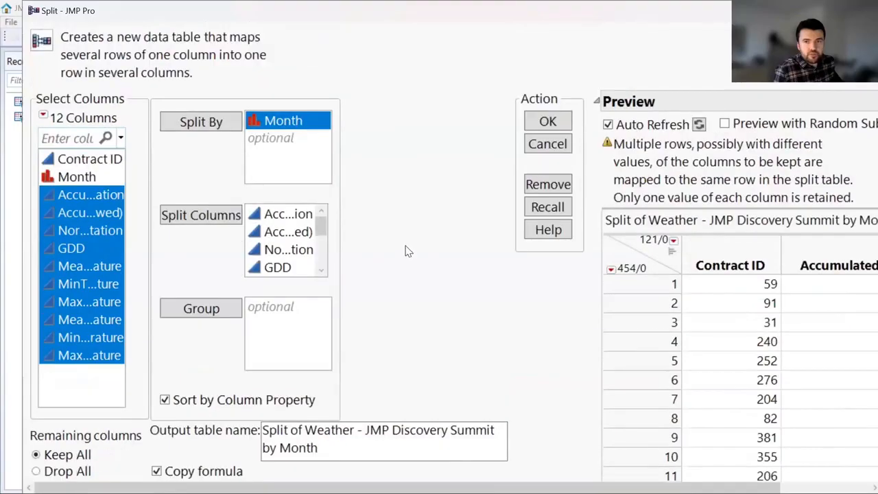
{"action": "left_click", "coordinate": [546, 122]}
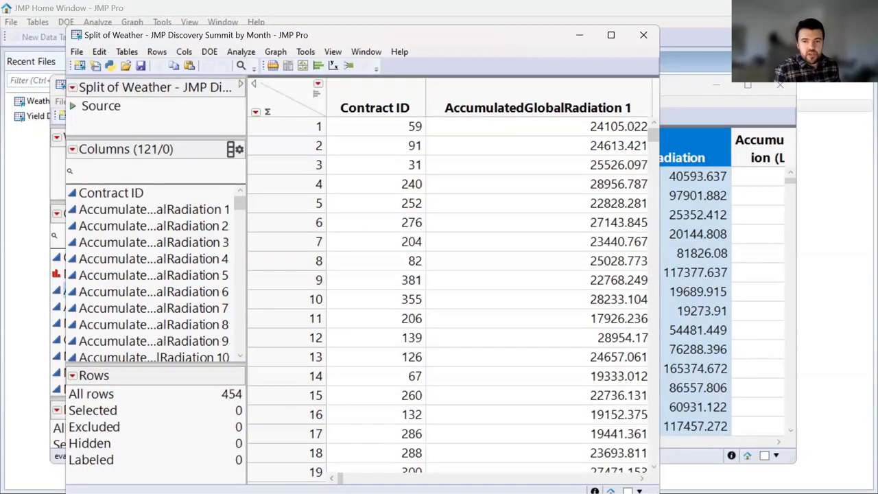
Step: Examine how the radiation and precipitation columns are divided into one column per month in the split table
{"action": "left_click", "coordinate": [177, 206]}
{"action": "left_click_drag", "start_coordinate": [239, 197], "coordinate": [239, 206]}
{"action": "left_click", "coordinate": [208, 235]}
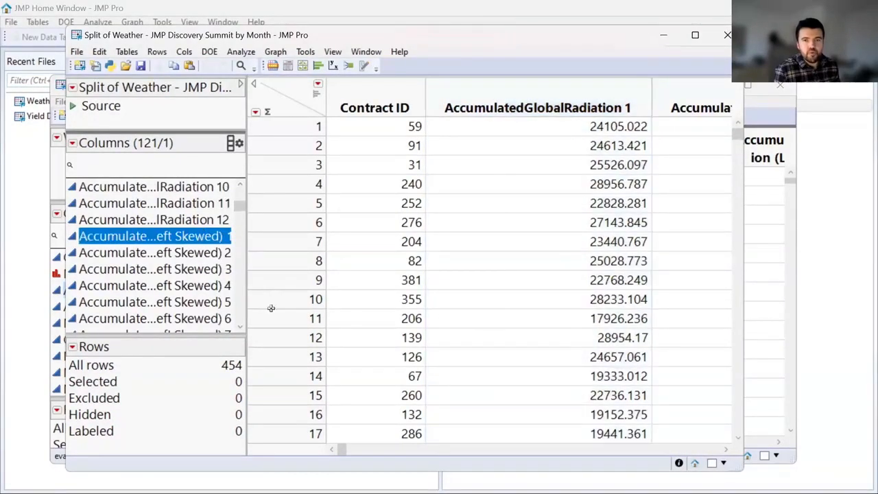
{"action": "key", "text": "Down"}
{"action": "key", "text": "Down"}
{"action": "key", "text": "Down"}
{"action": "key", "text": "Down"}
{"action": "left_click_drag", "start_coordinate": [343, 450], "coordinate": [405, 449]}
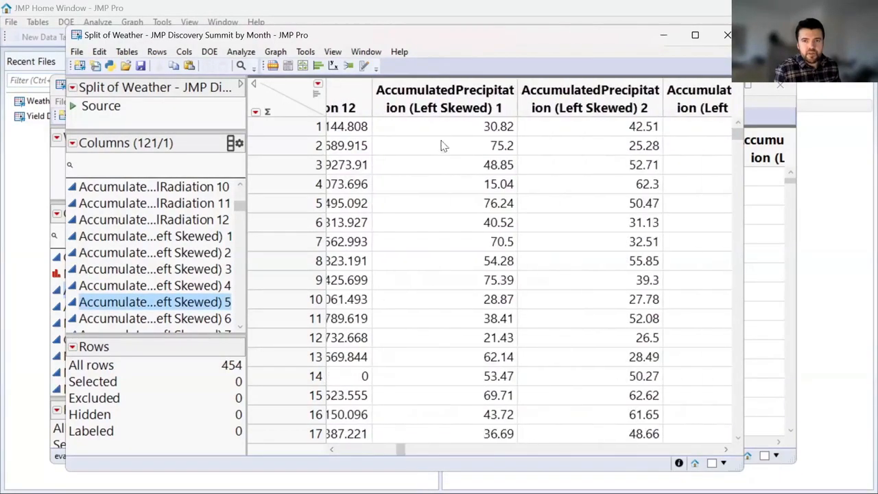
{"action": "left_click", "coordinate": [645, 107]}
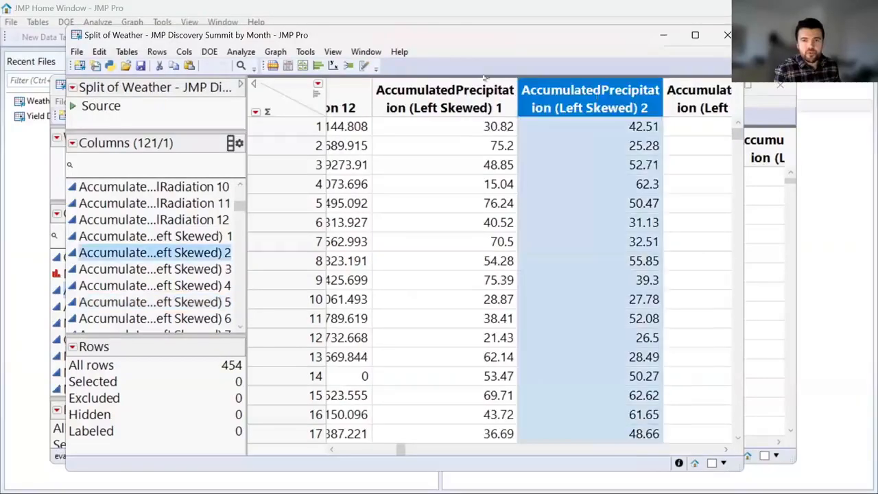
{"action": "left_click", "coordinate": [479, 91]}
{"action": "left_click_drag", "start_coordinate": [405, 450], "coordinate": [417, 452]}
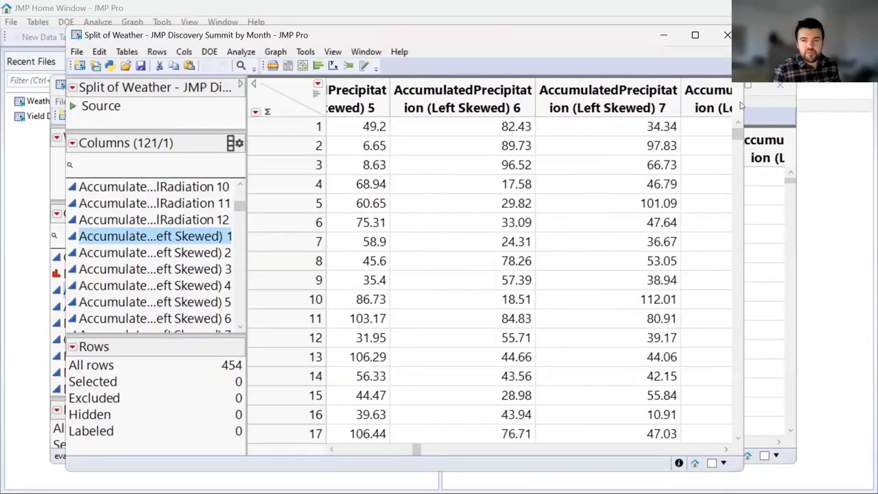
Step: Close the original Weather data table, answer its alert, and keep the split table open
{"action": "left_click", "coordinate": [773, 111]}
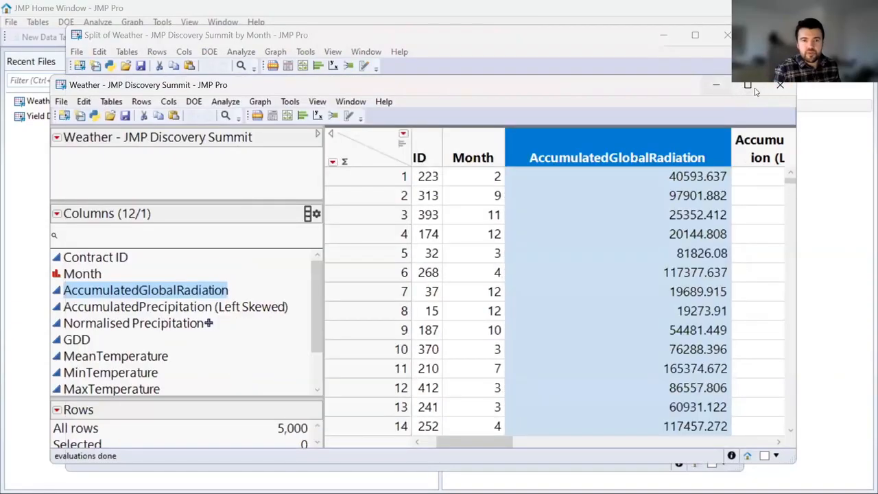
{"action": "left_click", "coordinate": [780, 87]}
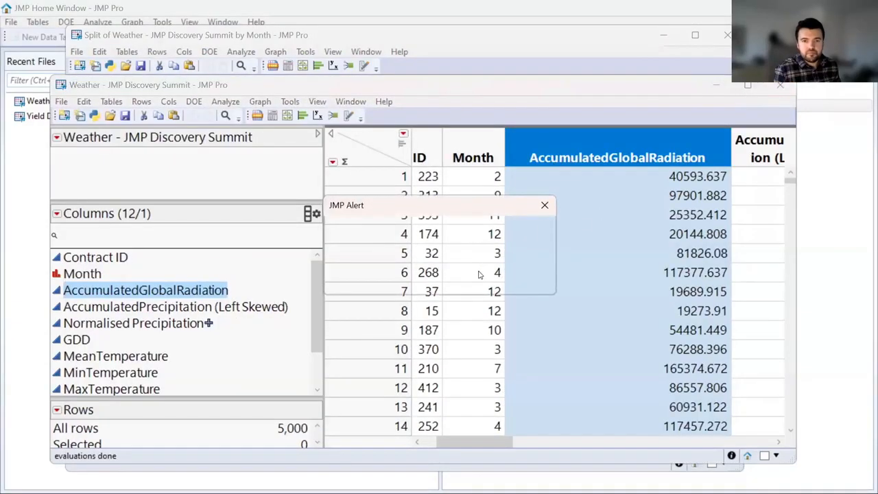
{"action": "left_click", "coordinate": [440, 278]}
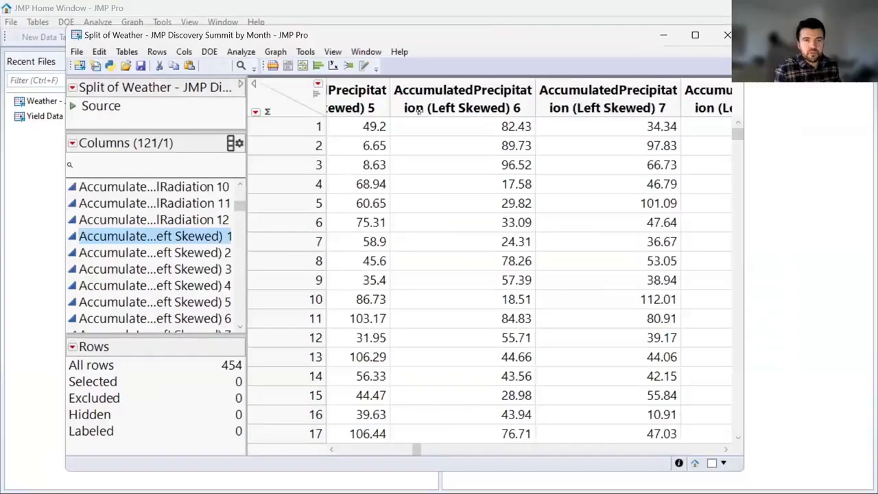
{"action": "left_click_drag", "start_coordinate": [451, 40], "coordinate": [453, 54]}
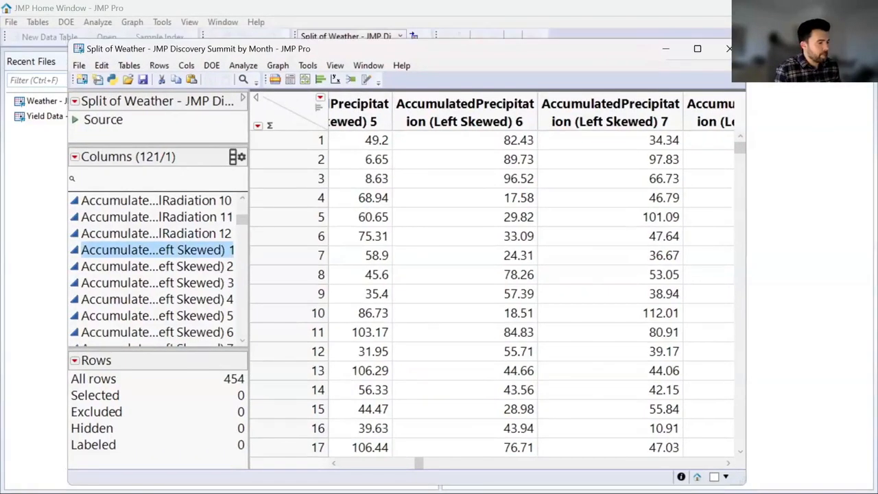
Step: Open the recent file Yield Data - JMP Discovery Summit.jmp and enlarge its table window
{"action": "key", "text": "alt+Tab"}
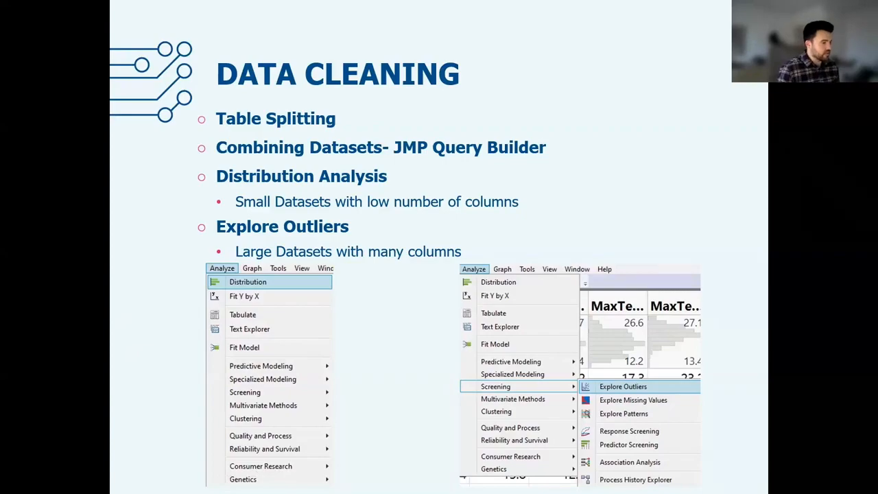
{"action": "key", "text": "alt+Tab"}
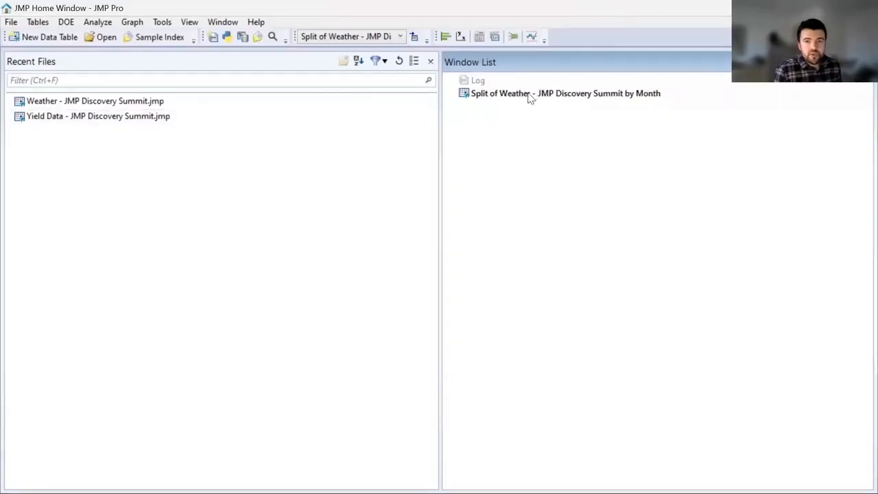
{"action": "mouse_move", "coordinate": [529, 96]}
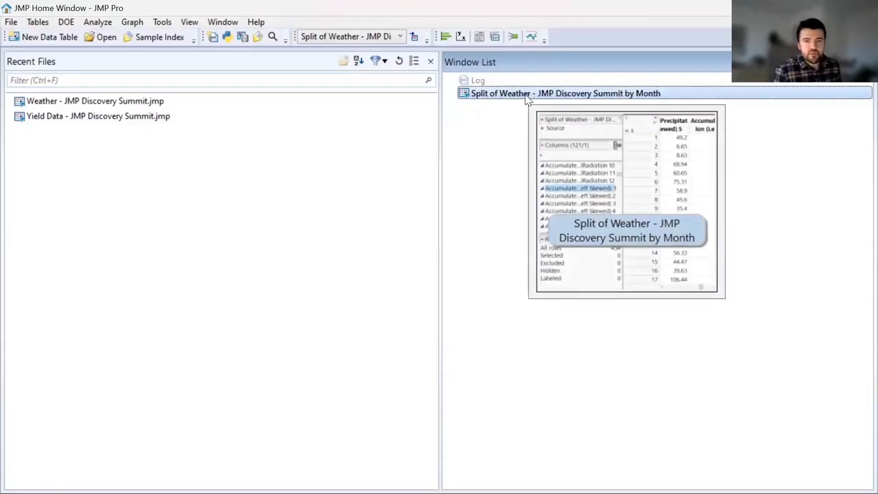
{"action": "double_click", "coordinate": [114, 118]}
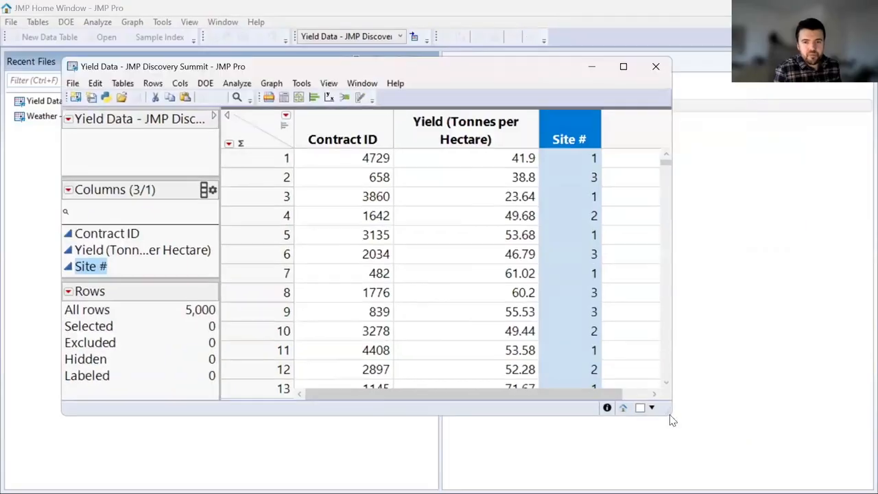
{"action": "left_click_drag", "start_coordinate": [672, 416], "coordinate": [773, 437]}
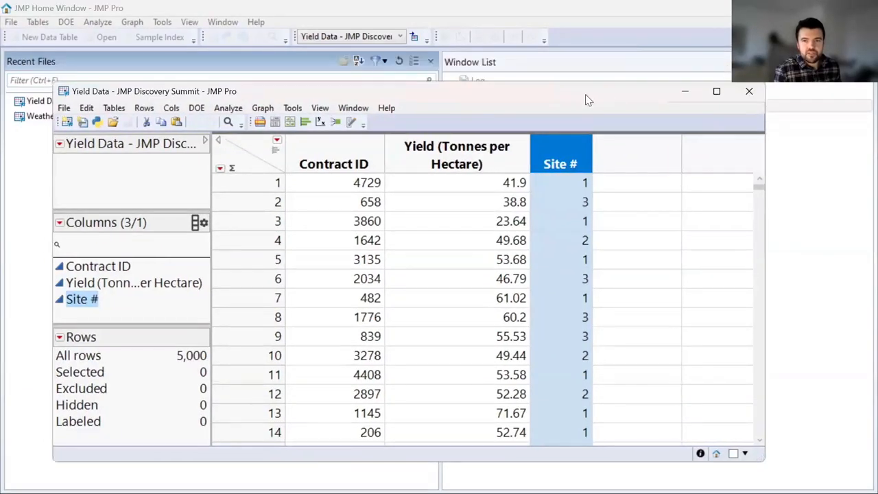
Step: Move the Yield Data window aside to check the open tables in the window list, and move it back up
{"action": "double_click", "coordinate": [586, 96]}
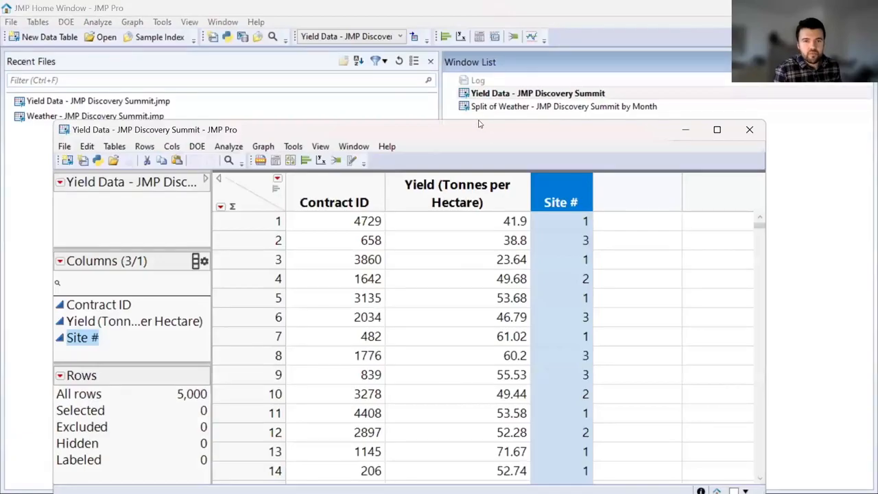
{"action": "left_click_drag", "start_coordinate": [479, 123], "coordinate": [536, 89]}
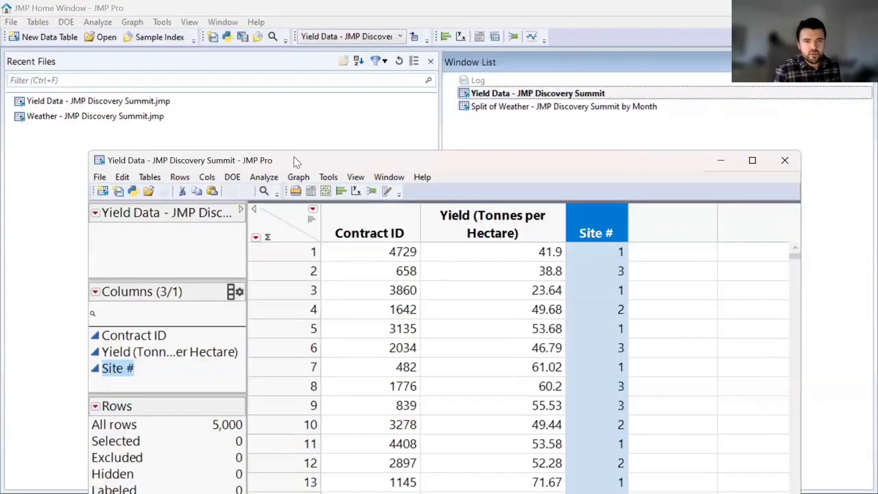
{"action": "left_click_drag", "start_coordinate": [300, 157], "coordinate": [315, 90]}
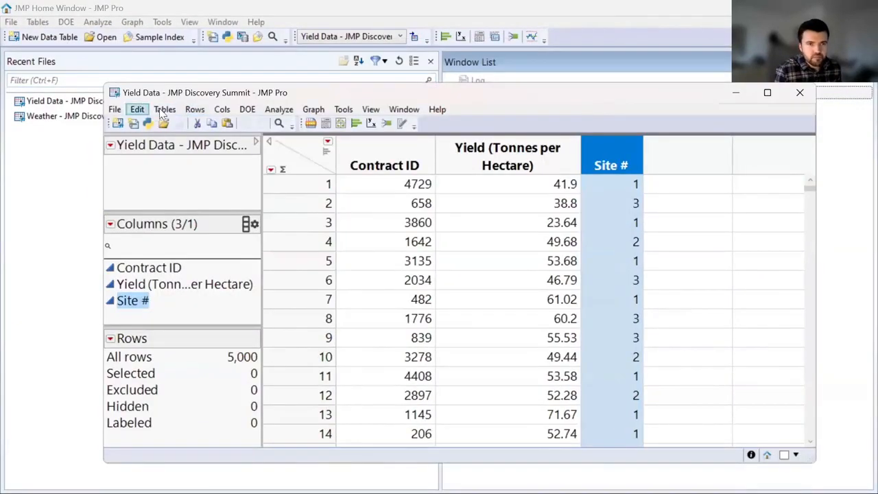
Step: Start a JMP query with Yield Data as the primary table and Split of Weather by Month as the secondary table
{"action": "left_click", "coordinate": [164, 109]}
{"action": "left_click", "coordinate": [209, 282]}
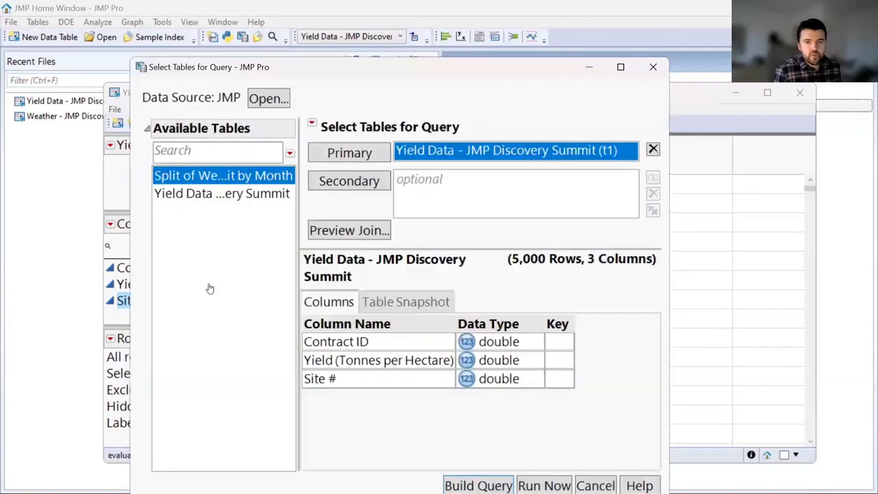
{"action": "left_click_drag", "start_coordinate": [457, 59], "coordinate": [480, 52]}
{"action": "left_click", "coordinate": [244, 176]}
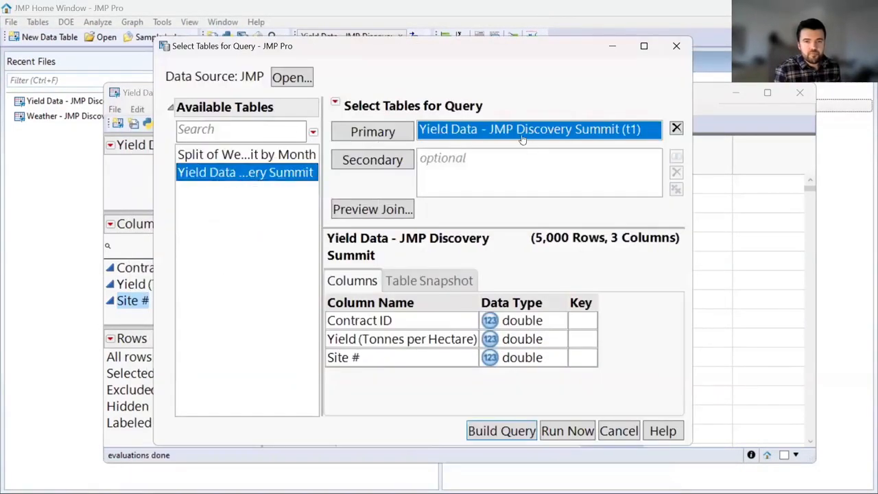
{"action": "left_click", "coordinate": [253, 155]}
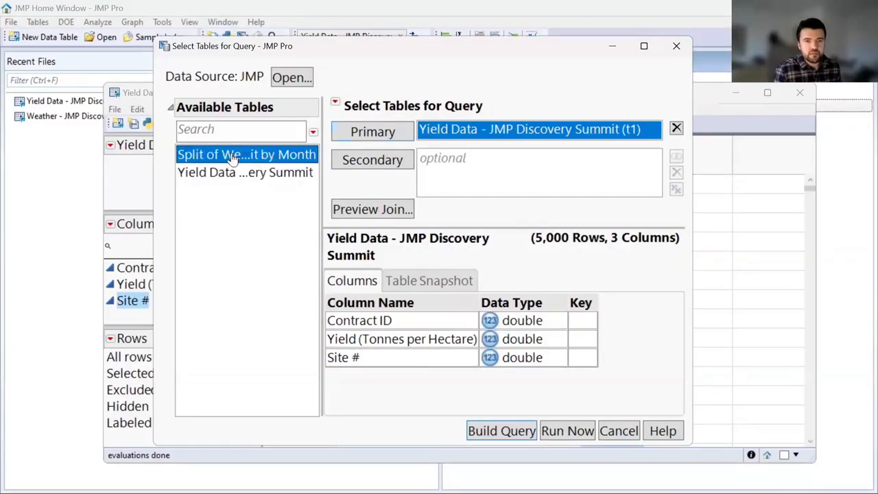
{"action": "left_click_drag", "start_coordinate": [235, 161], "coordinate": [455, 196]}
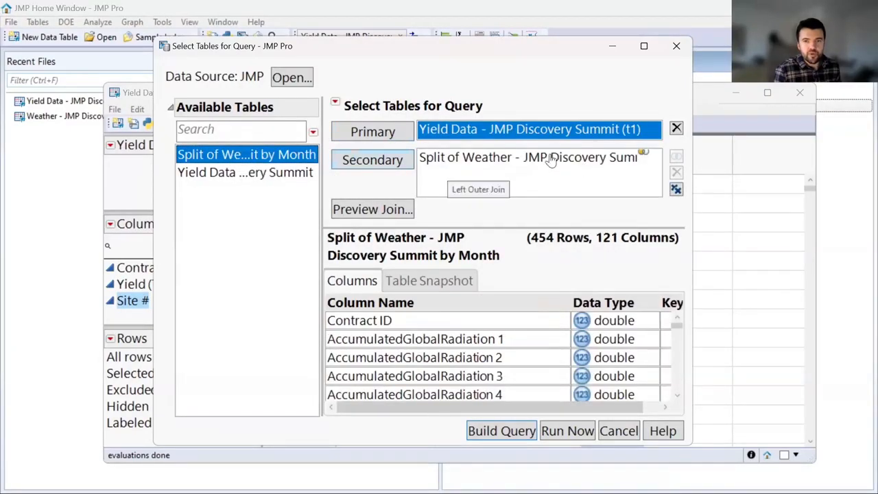
Step: Open the join between the two tables for editing and check its Contract ID match condition
{"action": "left_click", "coordinate": [645, 154]}
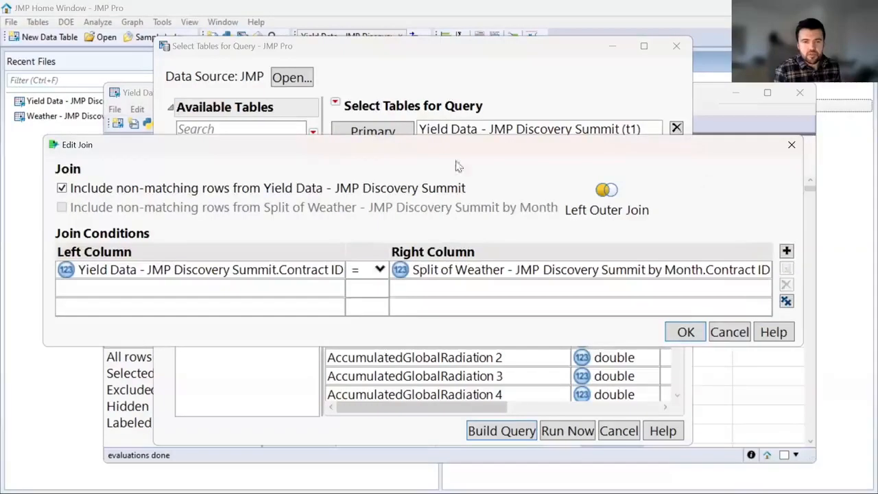
{"action": "left_click_drag", "start_coordinate": [542, 323], "coordinate": [439, 321]}
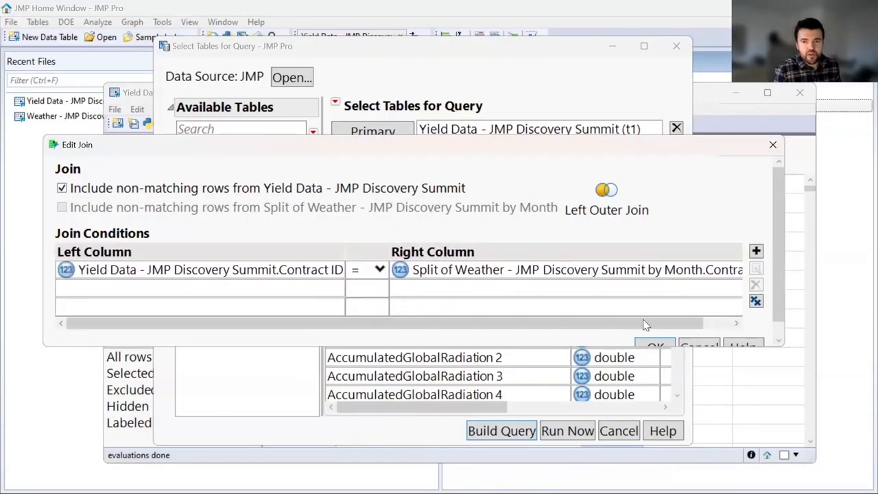
{"action": "left_click_drag", "start_coordinate": [646, 326], "coordinate": [655, 325]}
{"action": "left_click", "coordinate": [623, 272]}
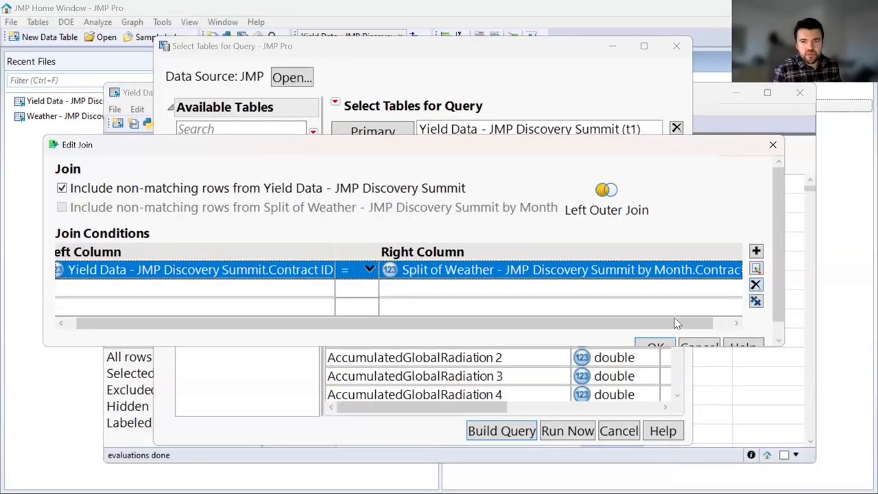
{"action": "left_click_drag", "start_coordinate": [679, 324], "coordinate": [640, 298]}
Step: Add a second join condition matching Contract ID in both tables, and delete that extra condition
{"action": "left_click", "coordinate": [627, 295]}
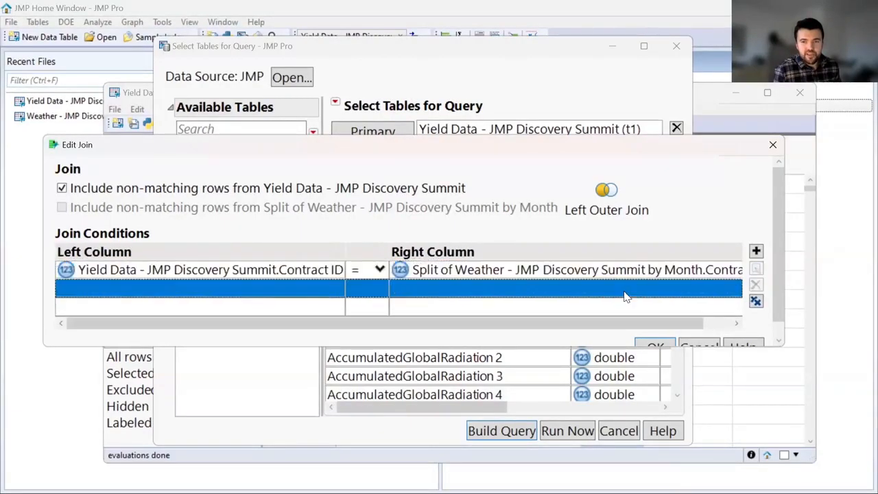
{"action": "left_click", "coordinate": [756, 251]}
{"action": "left_click", "coordinate": [233, 220]}
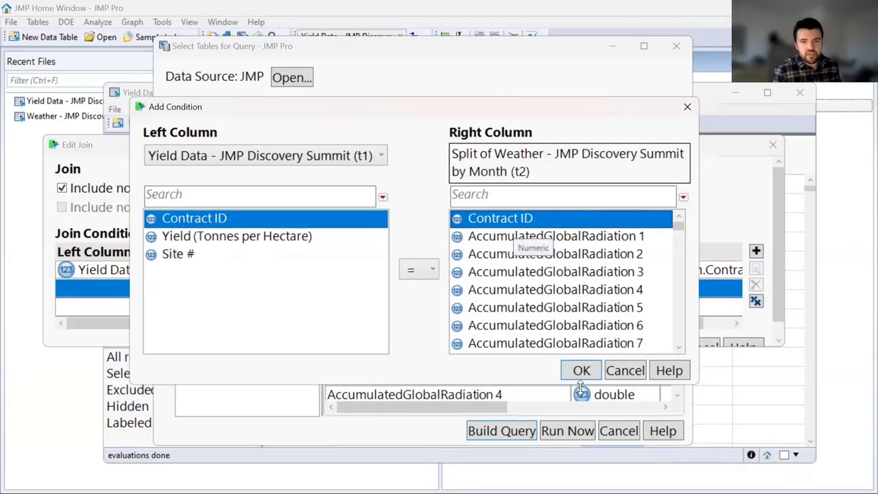
{"action": "left_click", "coordinate": [581, 371]}
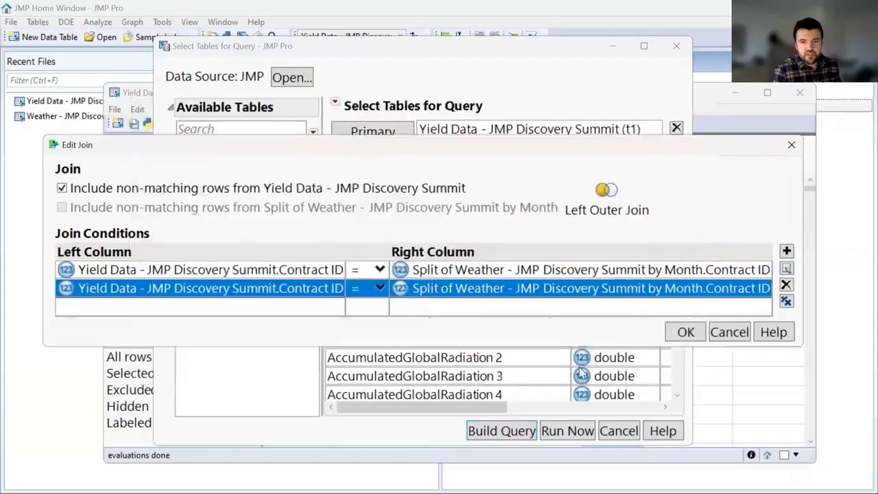
{"action": "left_click", "coordinate": [786, 284]}
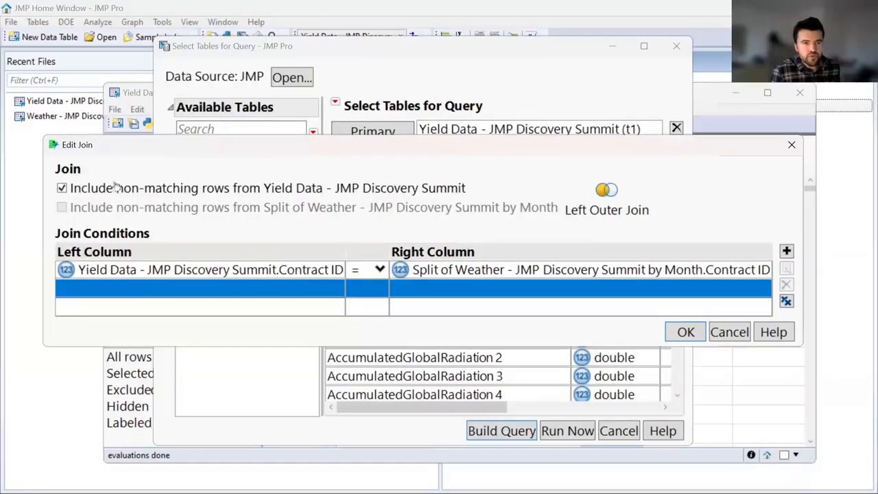
Step: Change the join to an inner join by excluding non-matching rows from Yield Data
{"action": "left_click", "coordinate": [62, 189]}
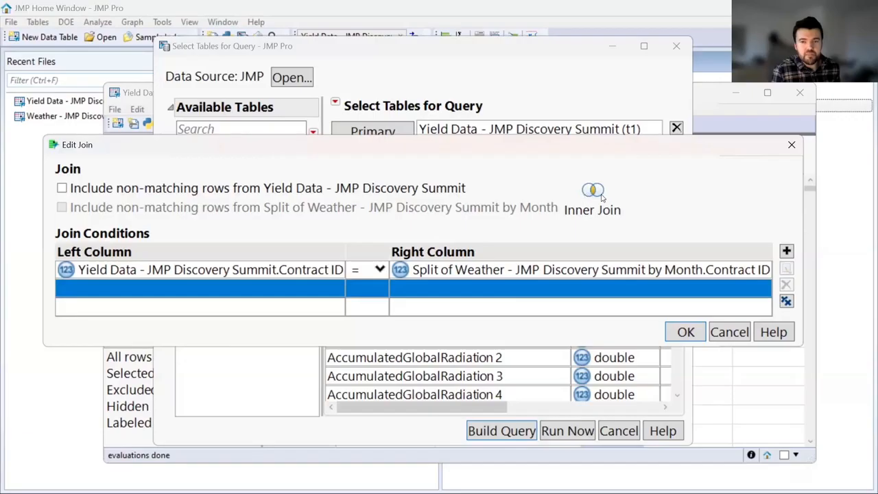
{"action": "left_click", "coordinate": [683, 333]}
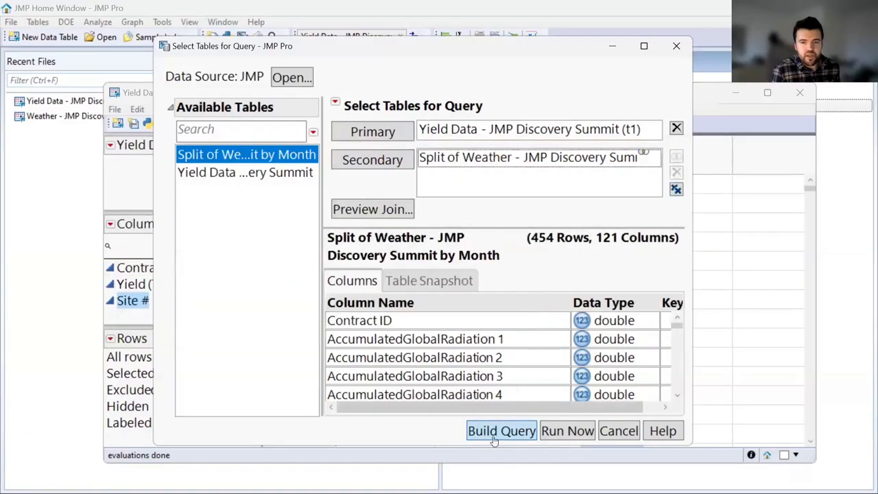
Step: Build the query with all columns from both tables included and run it
{"action": "left_click", "coordinate": [494, 431]}
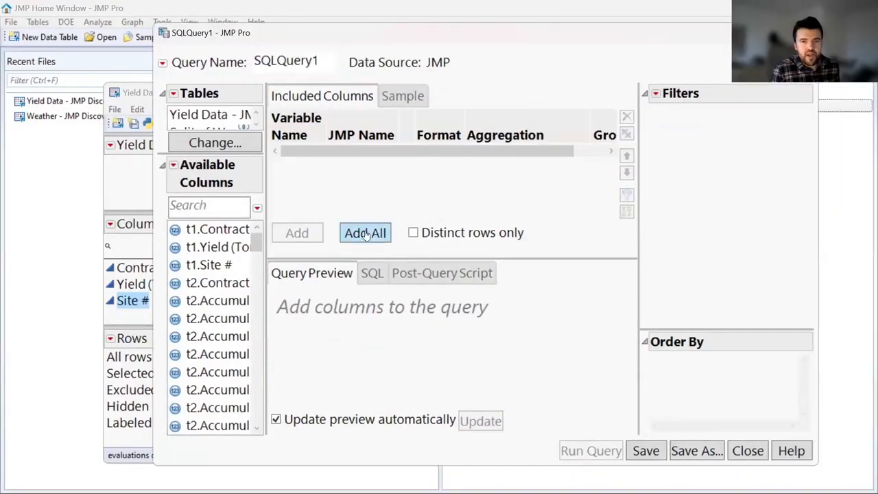
{"action": "left_click", "coordinate": [365, 243]}
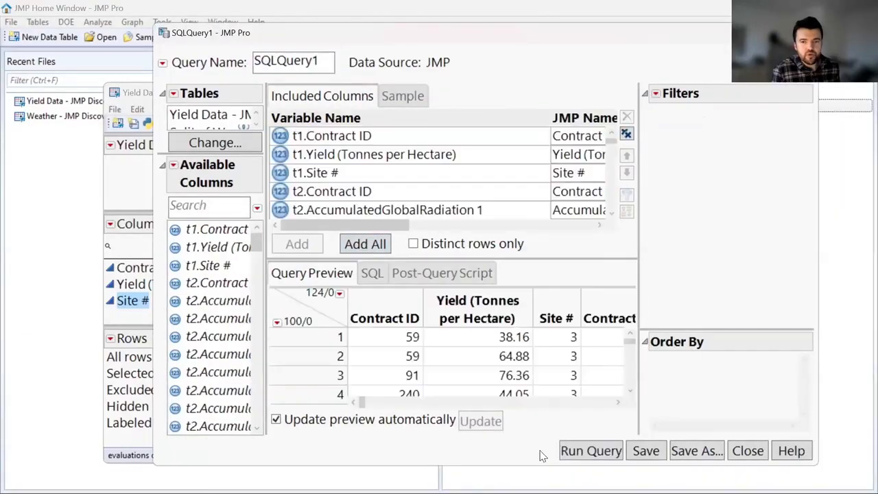
{"action": "left_click", "coordinate": [591, 451]}
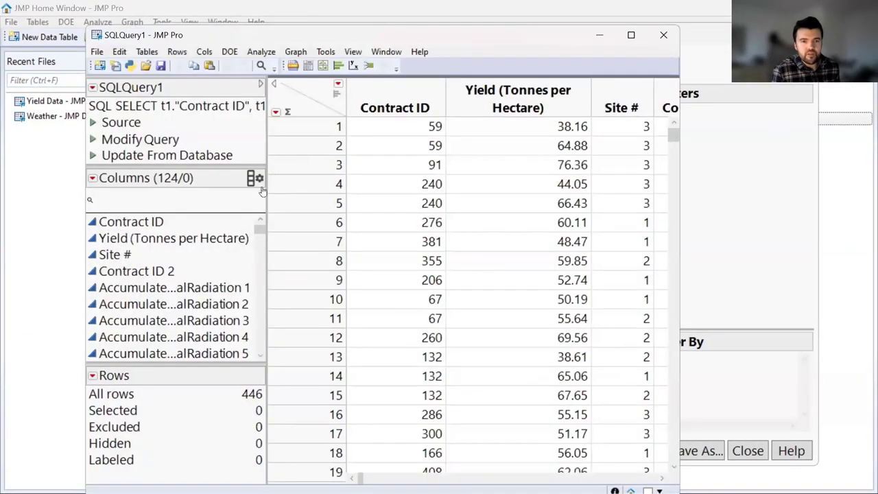
Step: Examine the yield, site, Contract ID 2 and monthly weather columns in the joined table's column list
{"action": "left_click", "coordinate": [155, 223]}
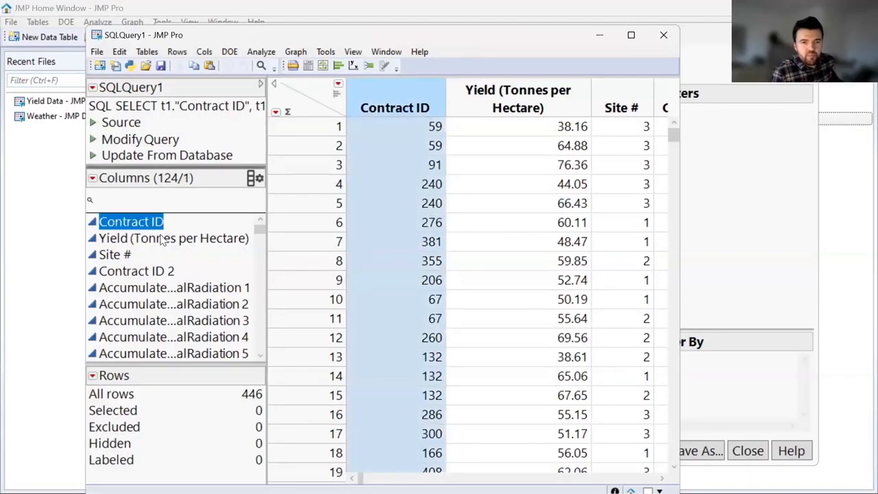
{"action": "left_click", "coordinate": [163, 239], "text": "shift"}
{"action": "left_click", "coordinate": [130, 256], "text": "shift"}
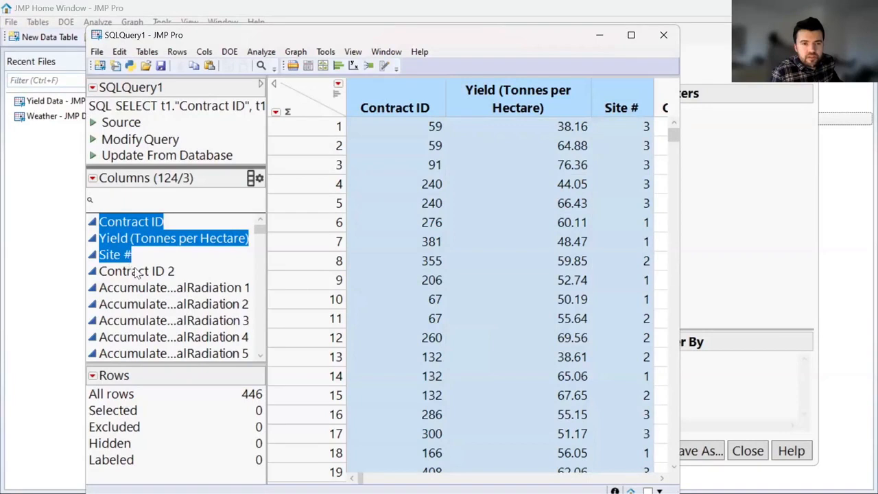
{"action": "left_click", "coordinate": [143, 274]}
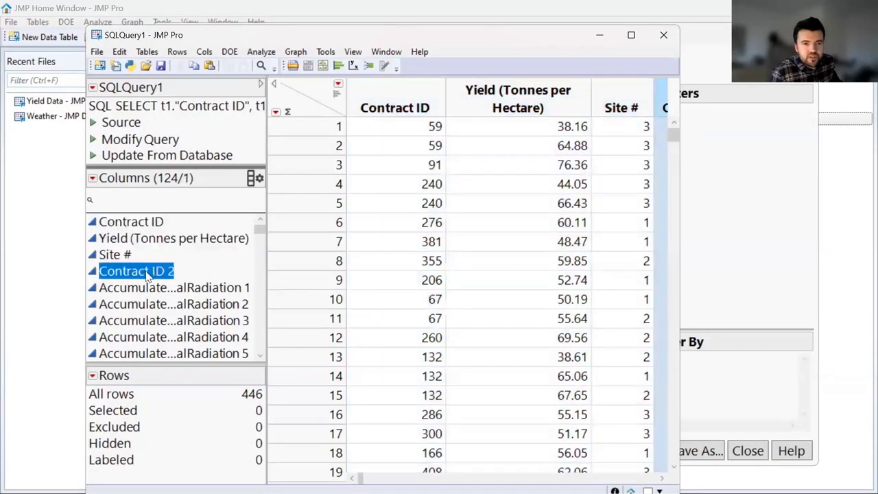
{"action": "scroll", "coordinate": [175, 295], "scroll_direction": "down", "scroll_amount": 1}
{"action": "scroll", "coordinate": [175, 295], "scroll_direction": "down", "scroll_amount": 6}
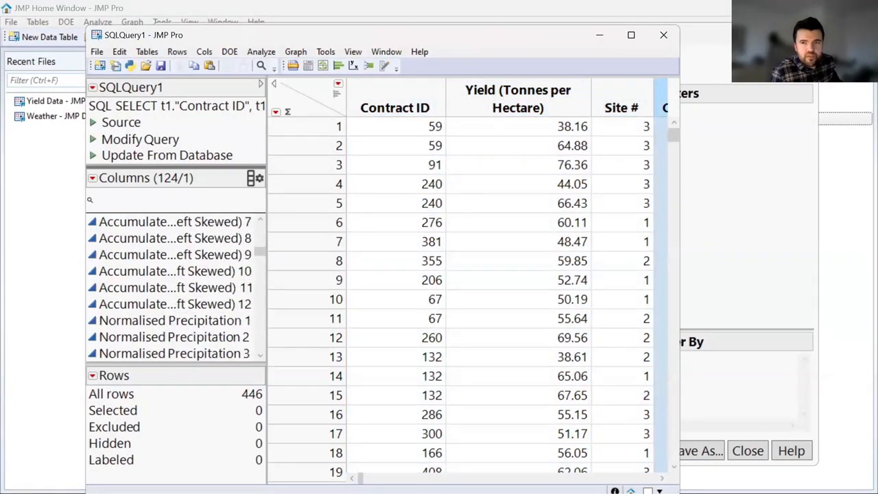
Step: Close the query builder without saving the changes to SQLQuery1
{"action": "left_click", "coordinate": [802, 33]}
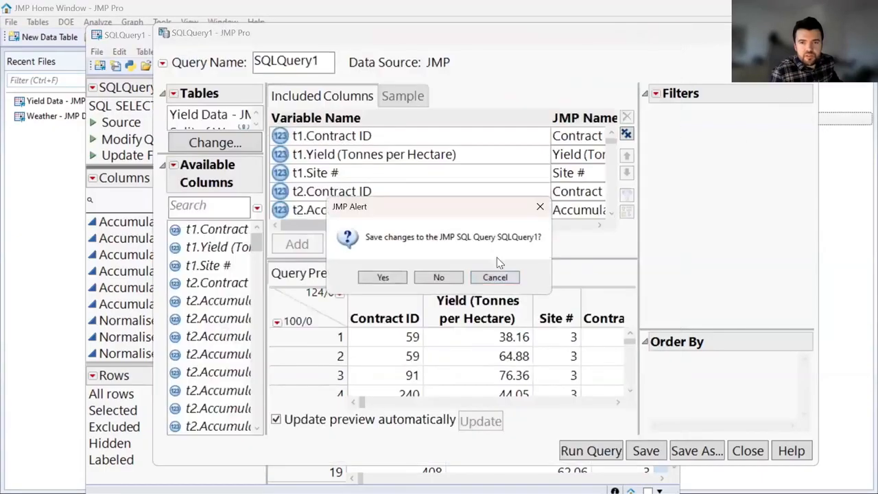
{"action": "left_click", "coordinate": [436, 278]}
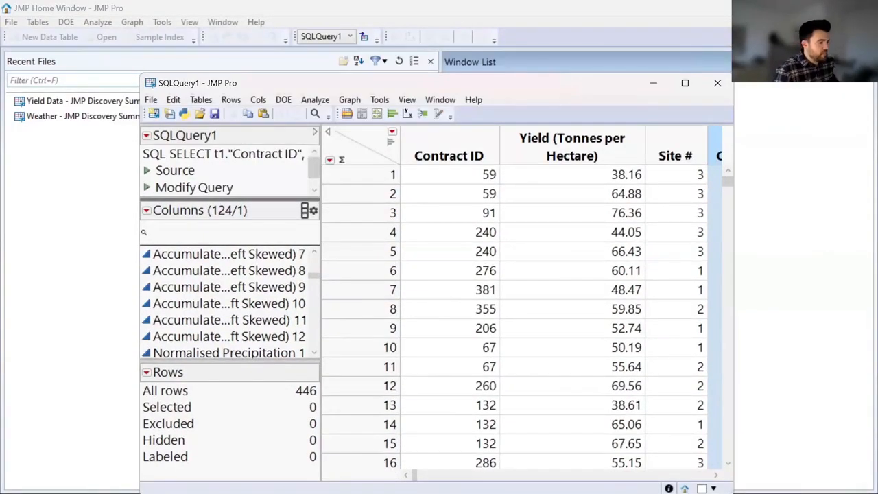
{"action": "key", "text": "alt+Tab"}
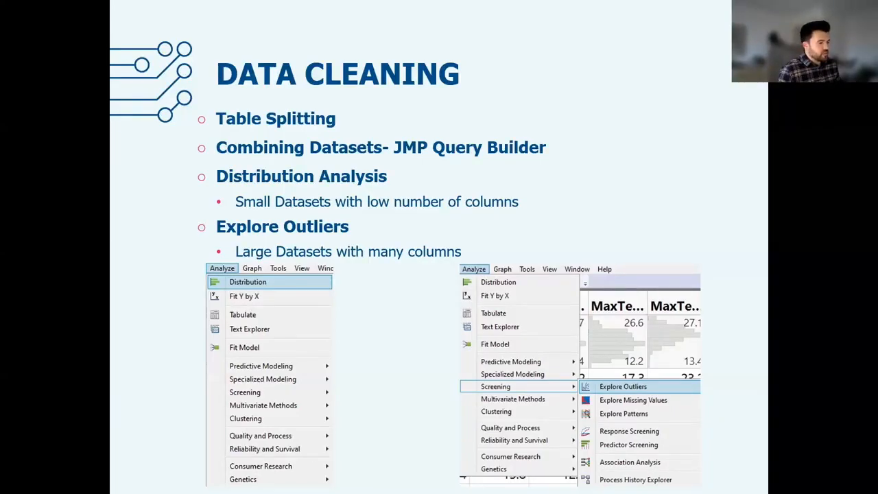
{"action": "key", "text": "alt+Tab"}
Step: Bring the joined SQLQuery1 table to the front and start a Distribution analysis on it
{"action": "left_click", "coordinate": [97, 22]}
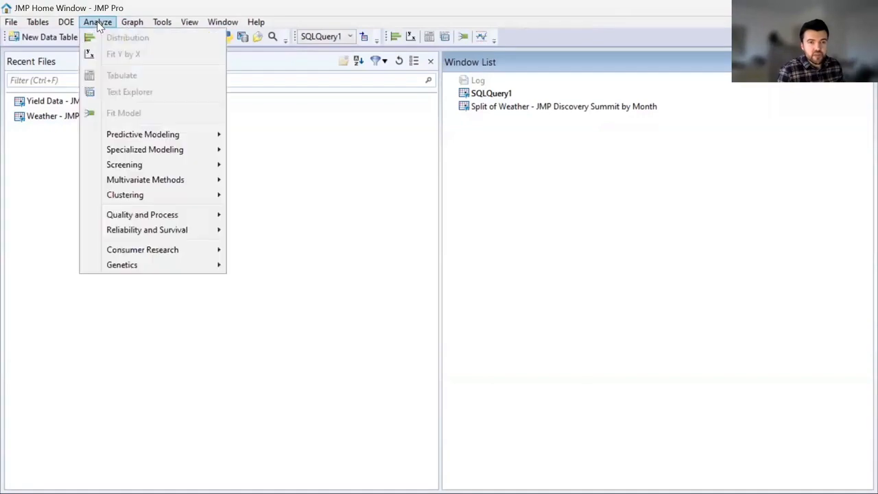
{"action": "left_click", "coordinate": [467, 94]}
{"action": "double_click", "coordinate": [488, 93]}
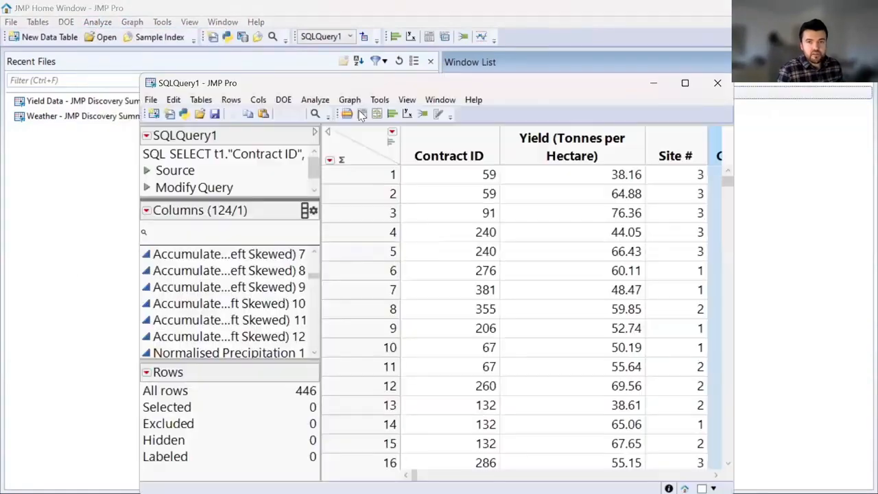
{"action": "left_click", "coordinate": [315, 100]}
{"action": "left_click", "coordinate": [343, 115]}
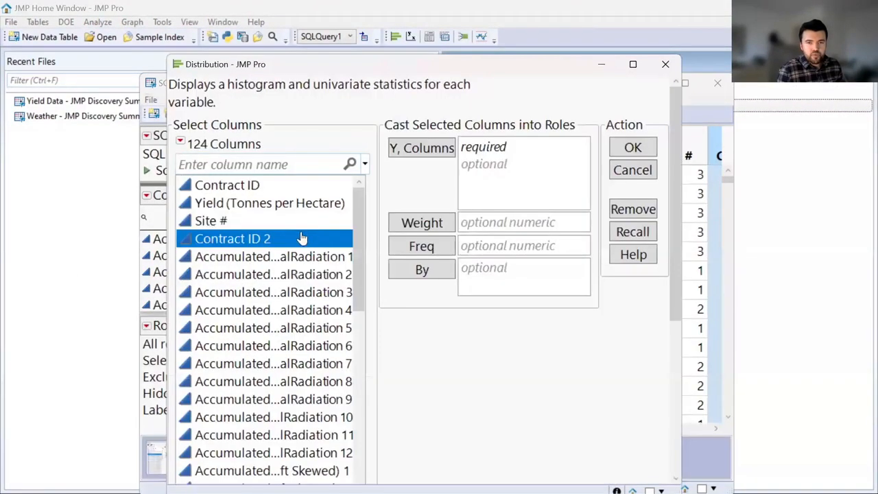
Step: Assign the columns from Yield (Tonnes per Hectare) through the MinTemperature columns as Y variables and generate the distributions
{"action": "left_click", "coordinate": [312, 258]}
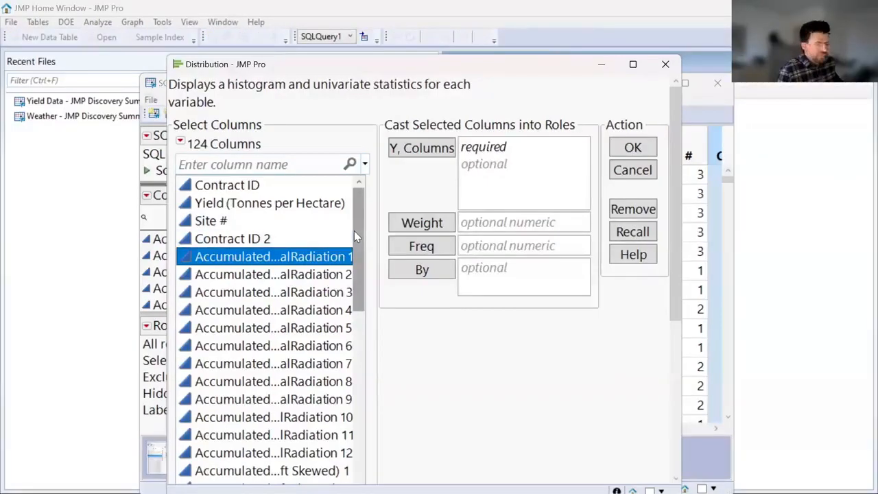
{"action": "left_click", "coordinate": [270, 204], "text": "ctrl"}
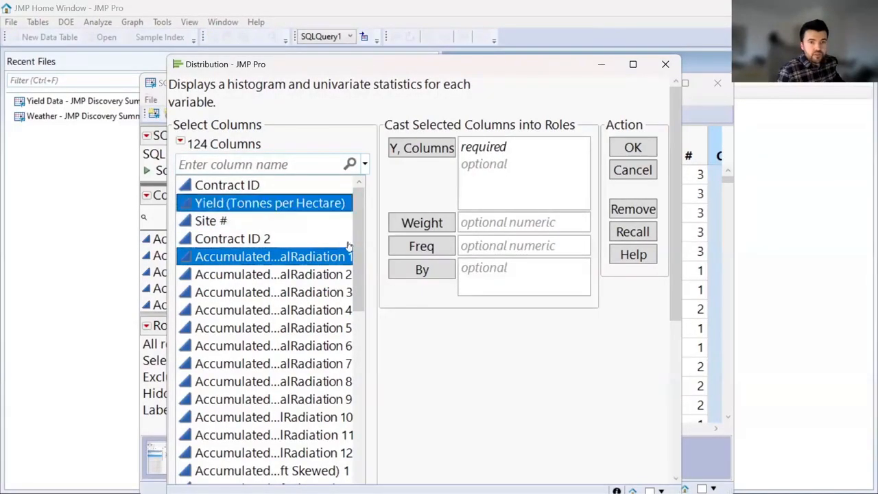
{"action": "left_click_drag", "start_coordinate": [358, 261], "coordinate": [360, 474]}
{"action": "left_click", "coordinate": [247, 363], "text": "shift"}
{"action": "left_click_drag", "start_coordinate": [245, 386], "coordinate": [525, 168]}
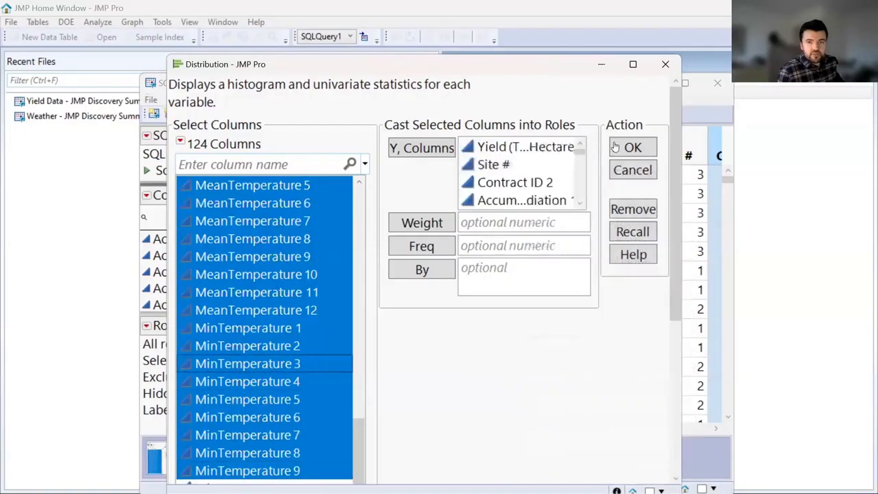
{"action": "left_click", "coordinate": [615, 147]}
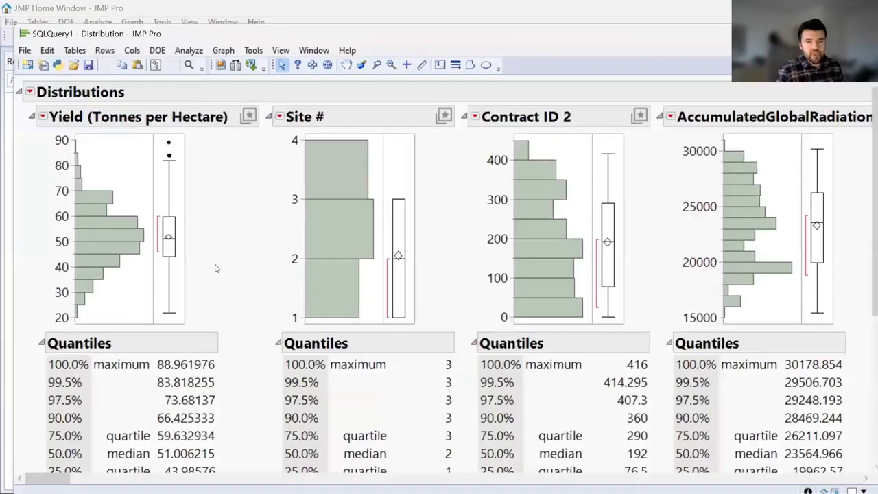
Step: Examine the distributions for outliers, selecting outlying points in AccumulatedGlobalRadiation 7 and AccumulatedPrecipitation (Left Skewed) 11
{"action": "scroll", "coordinate": [76, 435], "scroll_direction": "down", "scroll_amount": 1}
{"action": "scroll", "coordinate": [120, 370], "scroll_direction": "up", "scroll_amount": 1}
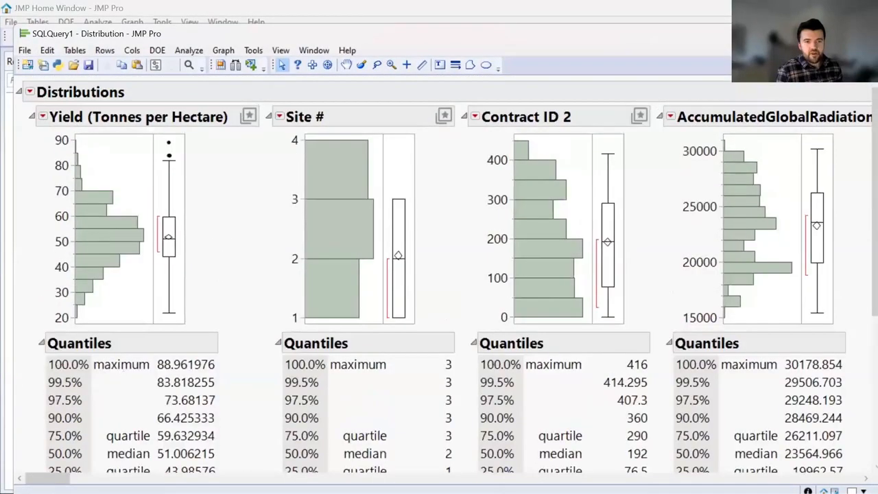
{"action": "left_click_drag", "start_coordinate": [48, 478], "coordinate": [138, 479]}
{"action": "left_click", "coordinate": [684, 141]}
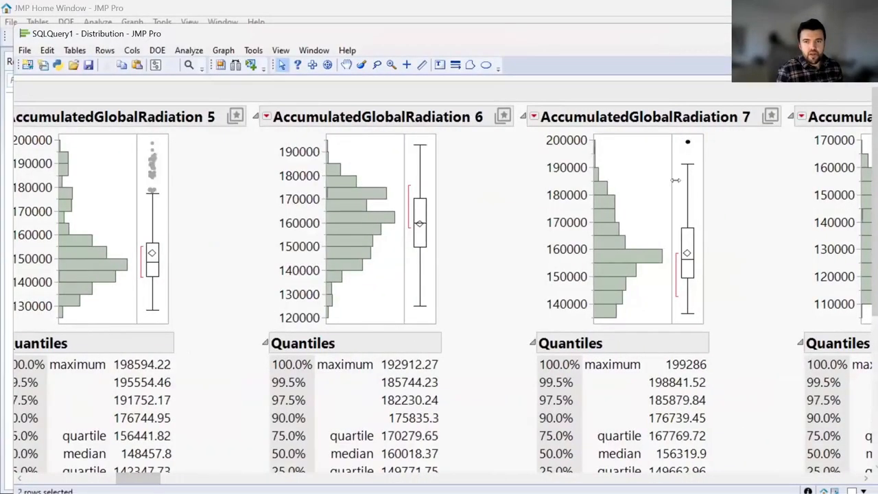
{"action": "left_click", "coordinate": [693, 156]}
{"action": "left_click_drag", "start_coordinate": [141, 478], "coordinate": [380, 470]}
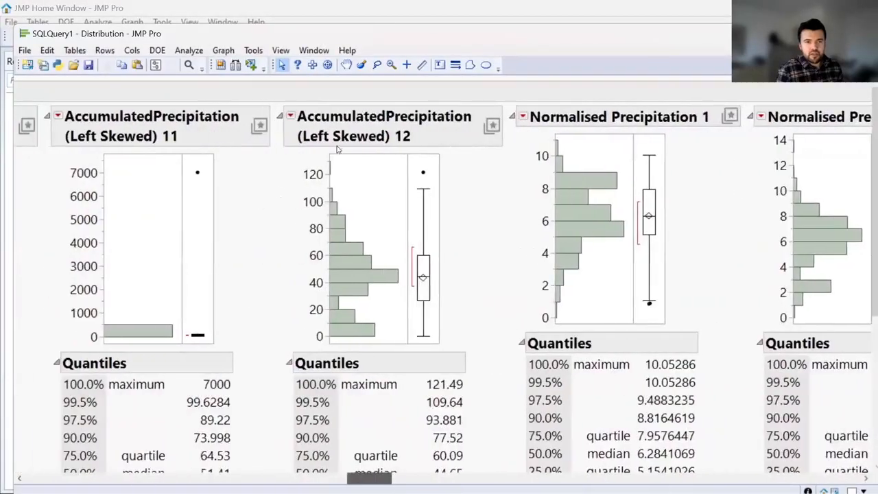
{"action": "left_click_drag", "start_coordinate": [188, 163], "coordinate": [202, 188]}
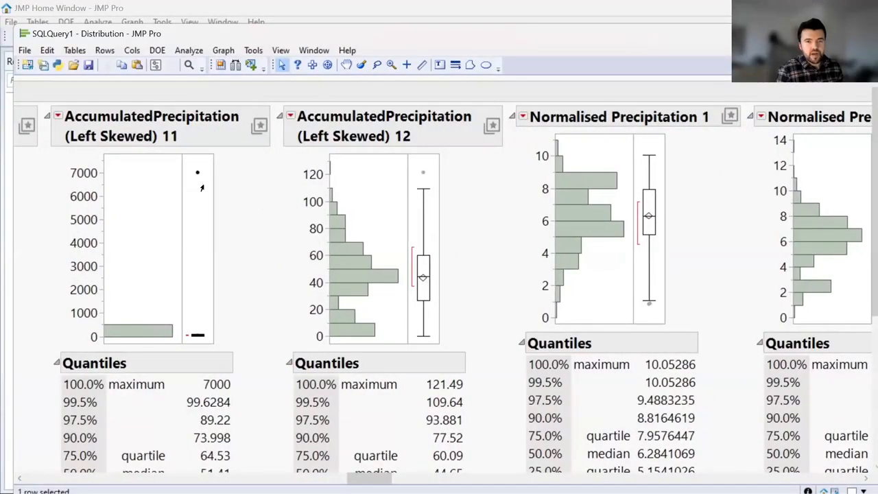
{"action": "left_click_drag", "start_coordinate": [377, 478], "coordinate": [875, 412]}
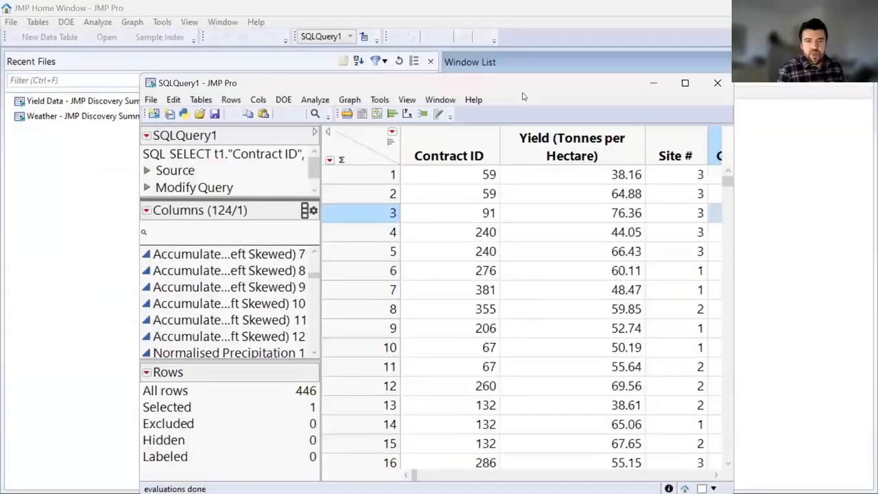
Step: Start an Explore Outliers screening on the SQLQuery1 table
{"action": "left_click_drag", "start_coordinate": [522, 94], "coordinate": [505, 63]}
{"action": "left_click", "coordinate": [306, 68]}
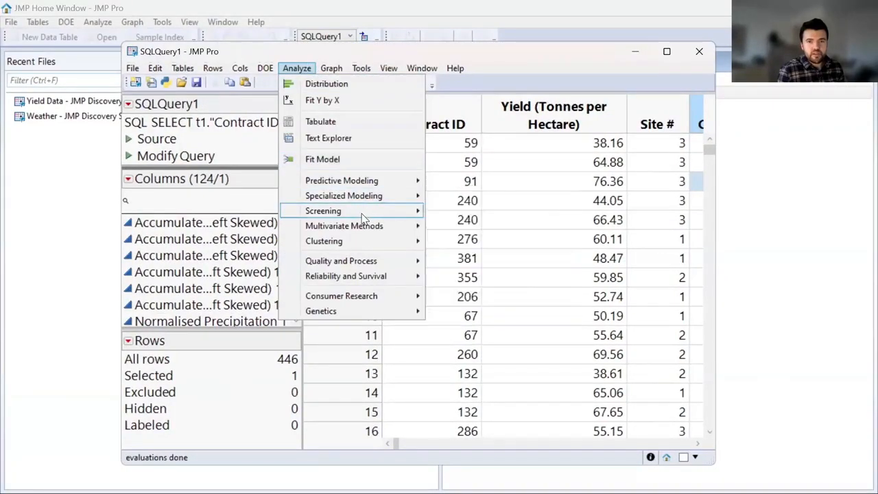
{"action": "mouse_move", "coordinate": [362, 213]}
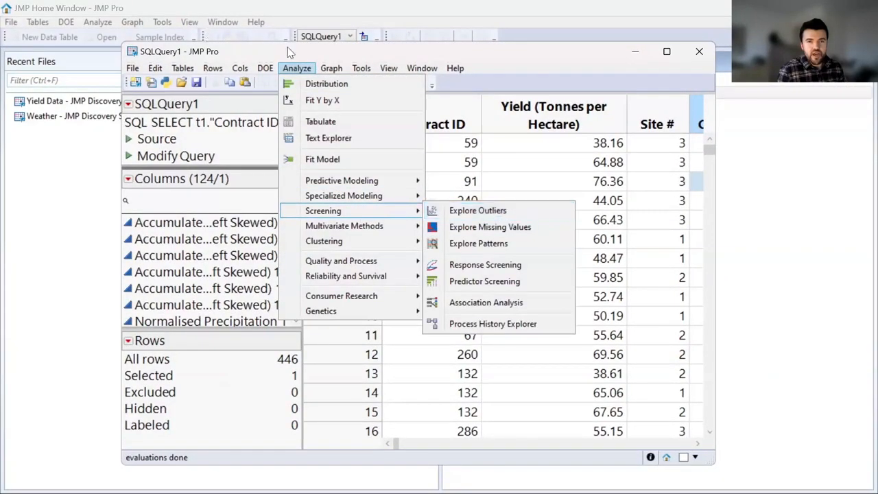
{"action": "left_click", "coordinate": [466, 207]}
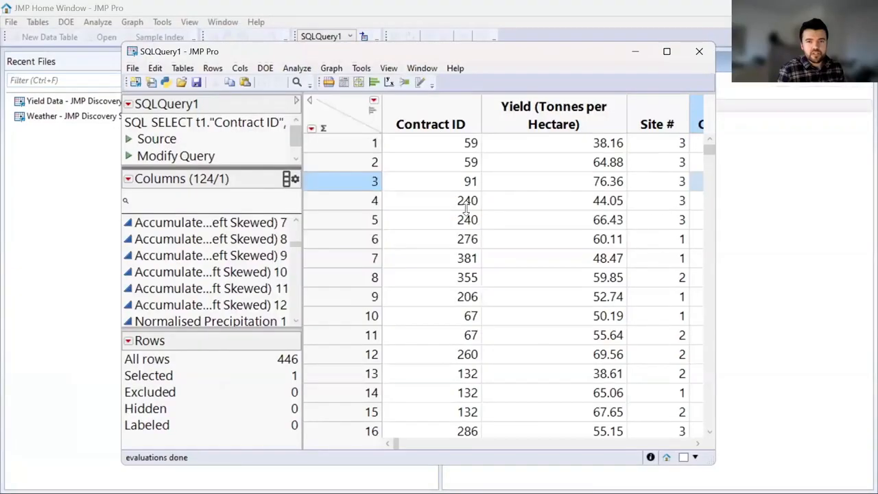
Step: Assign the columns from Contract ID through MinTemperature 3 as Y columns and generate the Explore Outliers report
{"action": "left_click", "coordinate": [284, 204]}
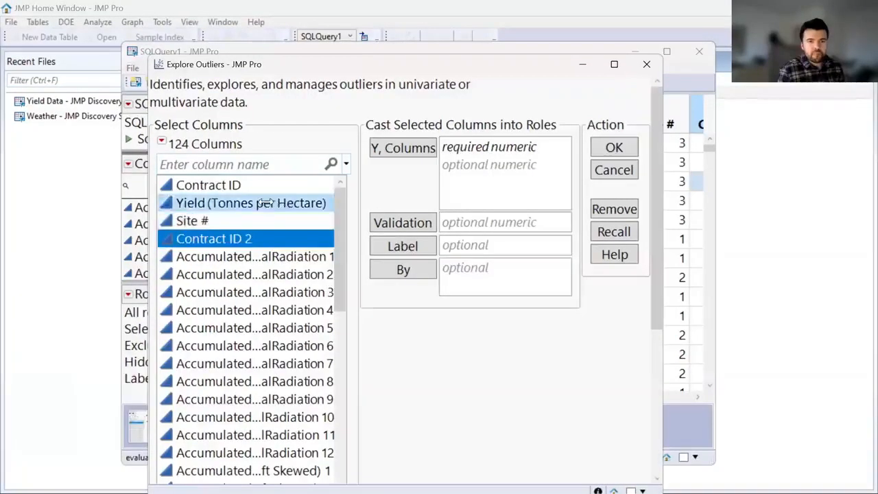
{"action": "left_click", "coordinate": [269, 256], "text": "ctrl"}
{"action": "left_click", "coordinate": [264, 274], "text": "ctrl"}
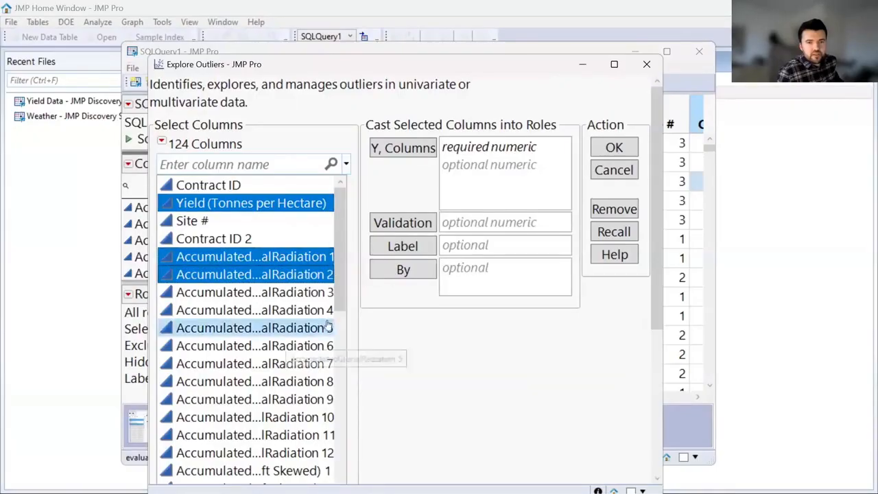
{"action": "left_click", "coordinate": [264, 186]}
{"action": "scroll", "coordinate": [346, 439], "scroll_direction": "down", "scroll_amount": 12}
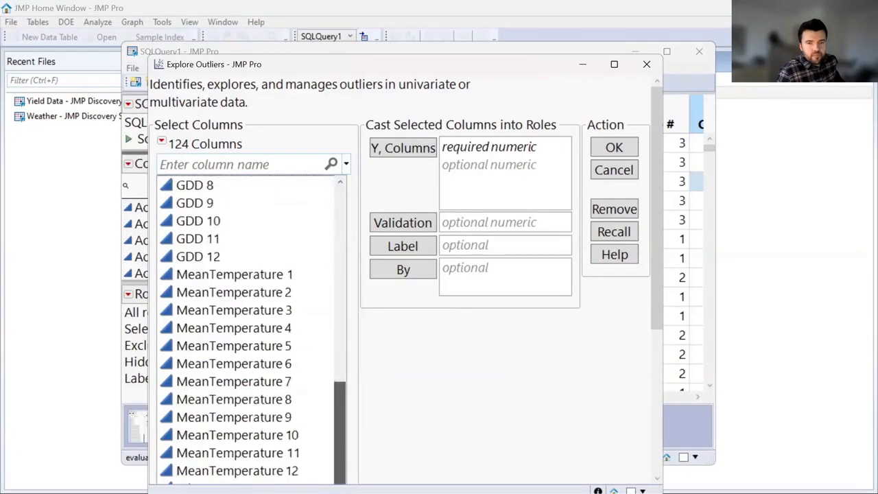
{"action": "left_click", "coordinate": [229, 471], "text": "shift"}
{"action": "left_click", "coordinate": [403, 147]}
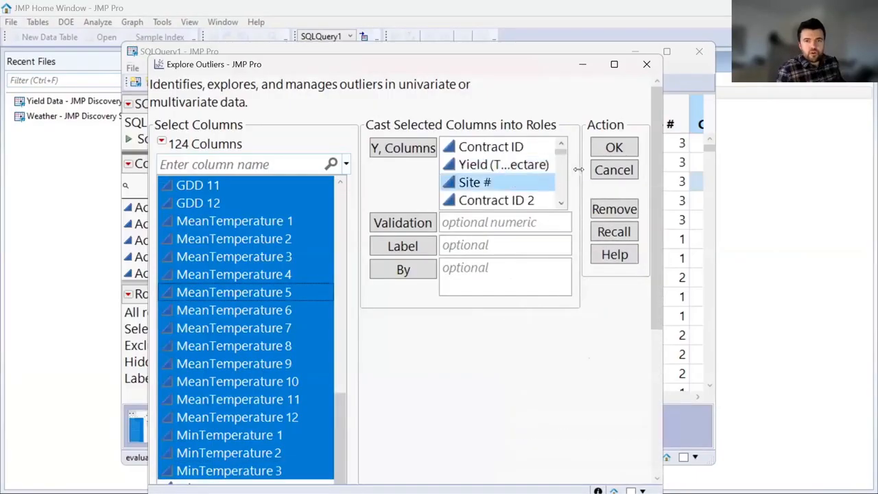
{"action": "left_click", "coordinate": [614, 147]}
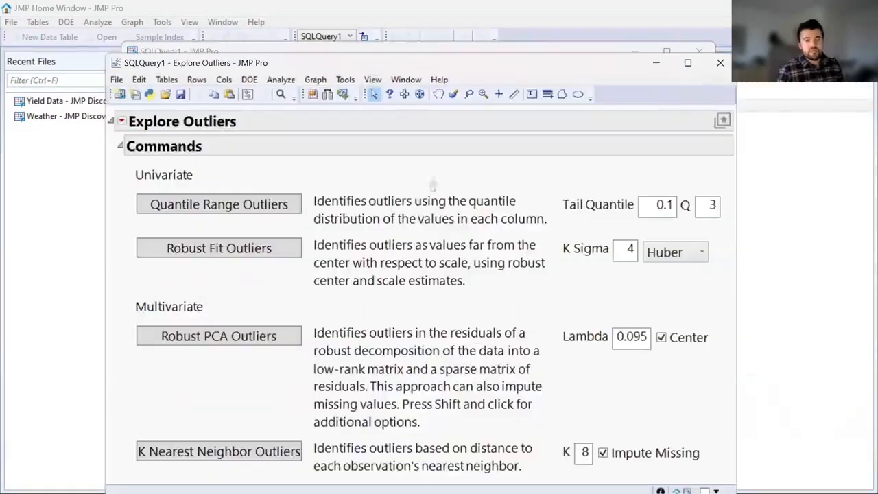
Step: Run the Quantile Range Outliers scan and review each column's outlier count, highlighting AccumulatedPrecipitation (Left Skewed) 11
{"action": "left_click", "coordinate": [229, 203]}
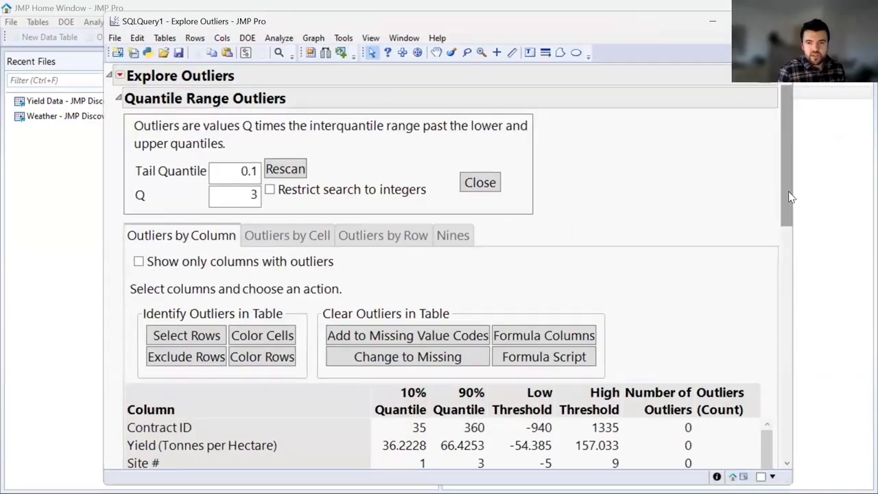
{"action": "left_click_drag", "start_coordinate": [790, 192], "coordinate": [794, 404]}
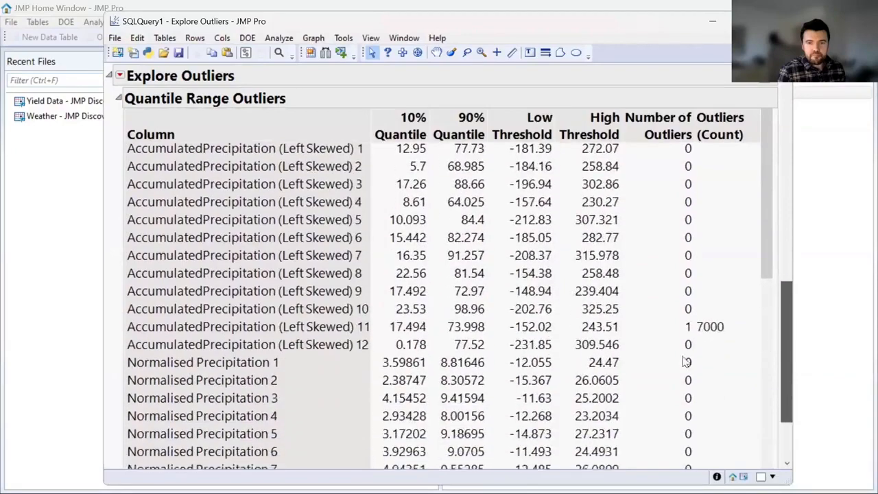
{"action": "left_click", "coordinate": [661, 326]}
{"action": "scroll", "coordinate": [308, 329], "scroll_direction": "down", "scroll_amount": 5}
{"action": "scroll", "coordinate": [315, 321], "scroll_direction": "down", "scroll_amount": 1}
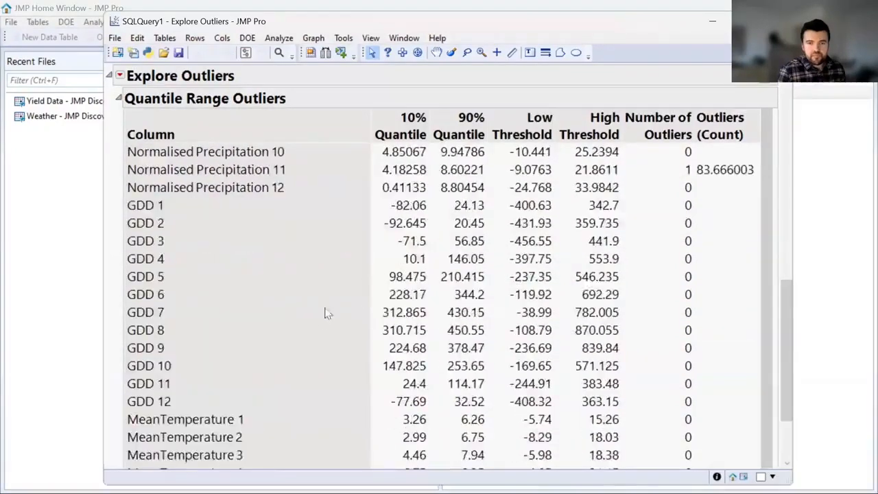
{"action": "scroll", "coordinate": [328, 312], "scroll_direction": "up", "scroll_amount": 8}
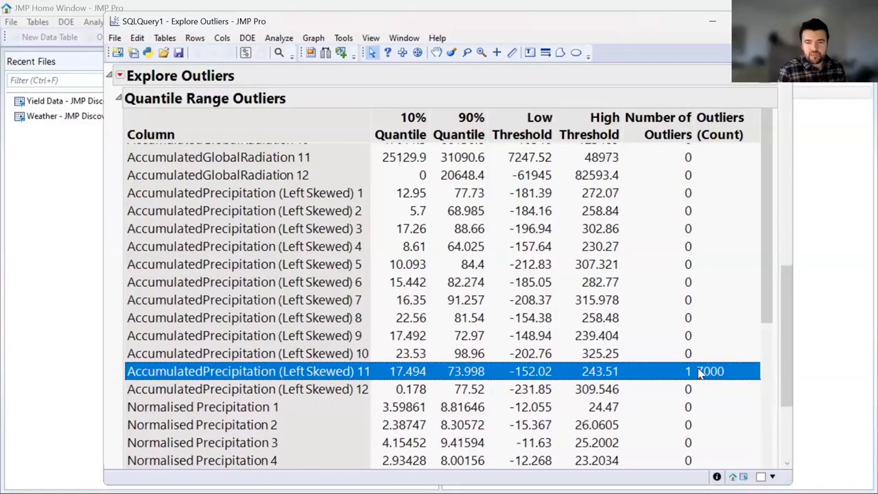
{"action": "right_click", "coordinate": [264, 374]}
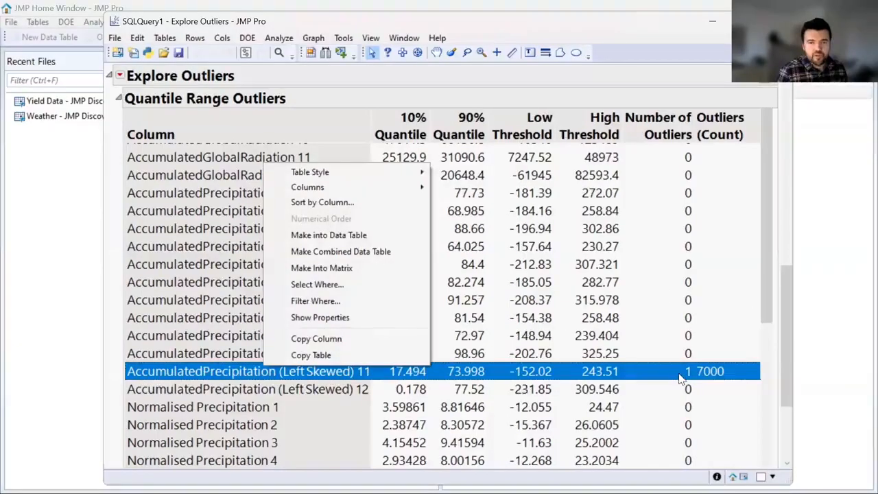
{"action": "left_click", "coordinate": [764, 311]}
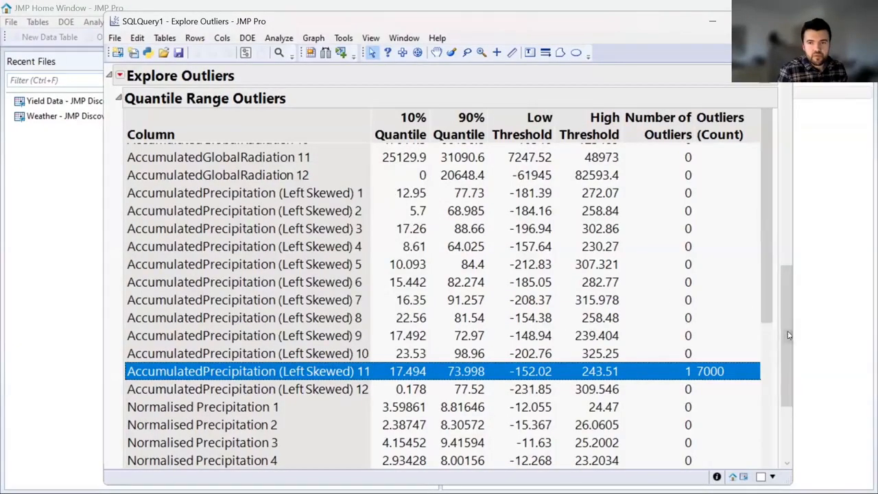
{"action": "scroll", "coordinate": [768, 199], "scroll_direction": "up", "scroll_amount": 1}
{"action": "scroll", "coordinate": [768, 199], "scroll_direction": "up", "scroll_amount": 10}
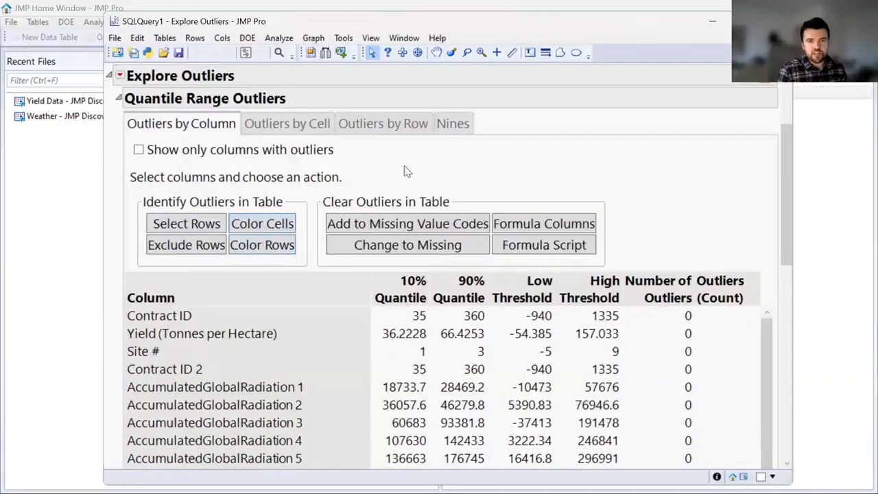
Step: Review the outliers by row, return to the by-column view, and close the Explore Outliers report
{"action": "left_click", "coordinate": [361, 125]}
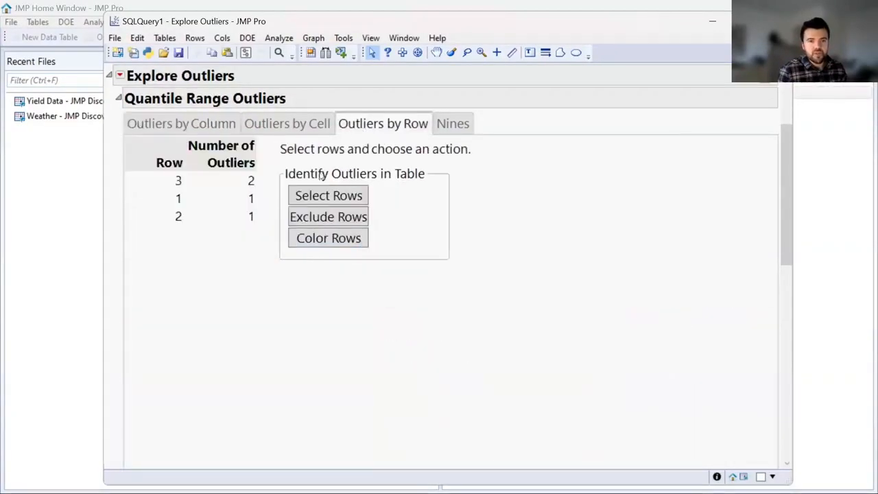
{"action": "left_click", "coordinate": [187, 122]}
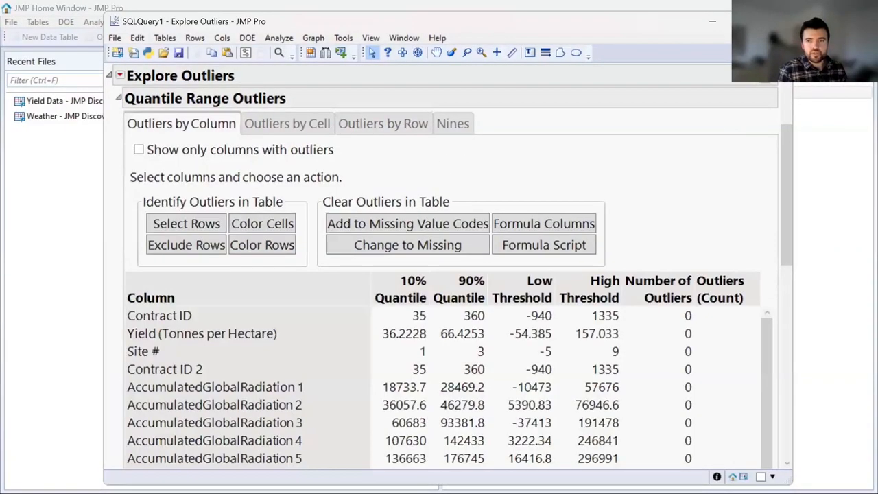
{"action": "left_click", "coordinate": [776, 21]}
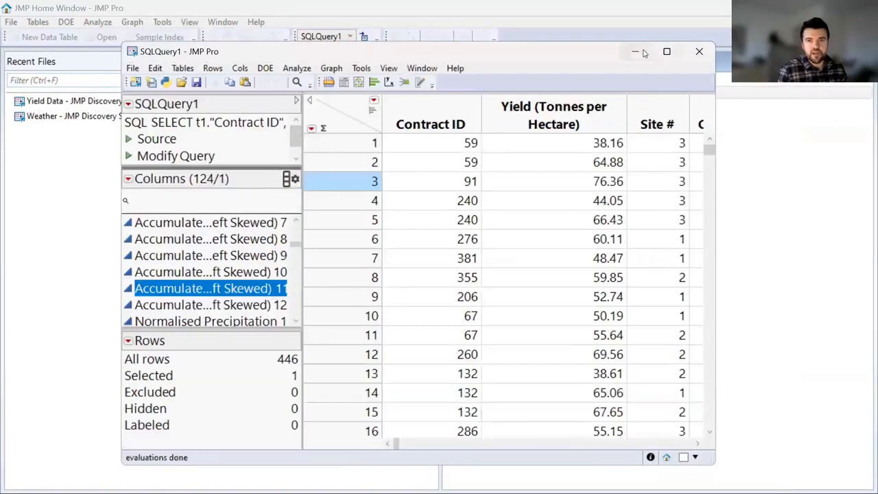
Step: Minimize the SQLQuery1 table and switch to the presentation, advancing it to the Feature Engineering slide
{"action": "left_click", "coordinate": [643, 52]}
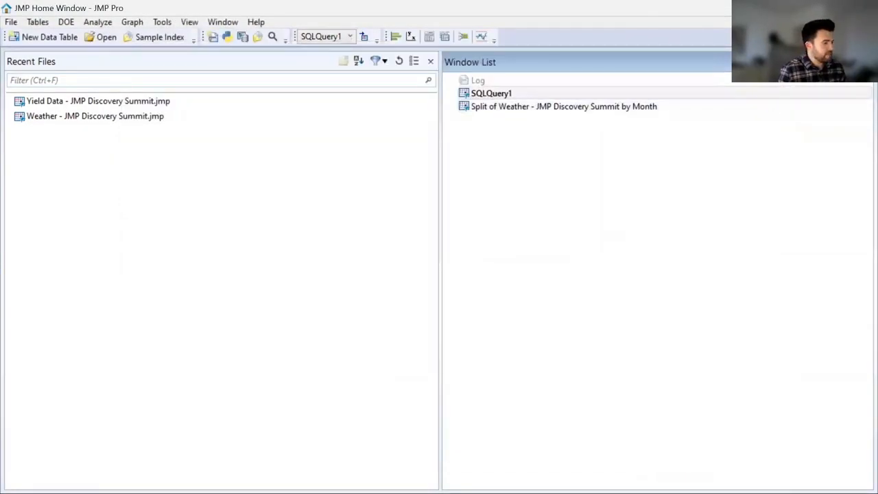
{"action": "key", "text": "alt+Tab"}
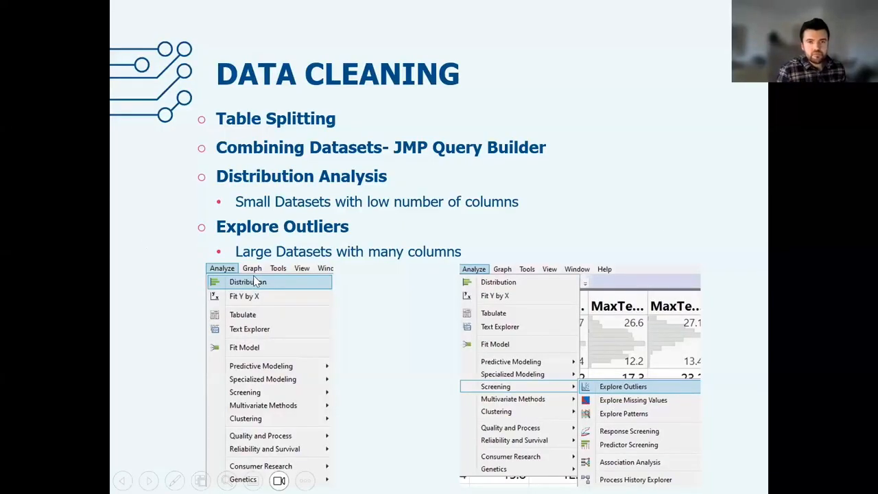
{"action": "left_click", "coordinate": [658, 219]}
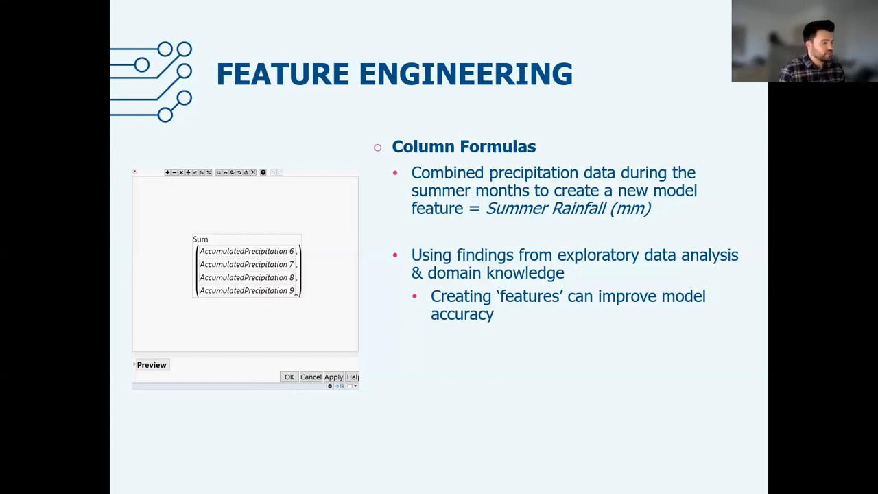
Step: Switch back to JMP and maximize the SQLQuery1 data table
{"action": "key", "text": "alt+Tab"}
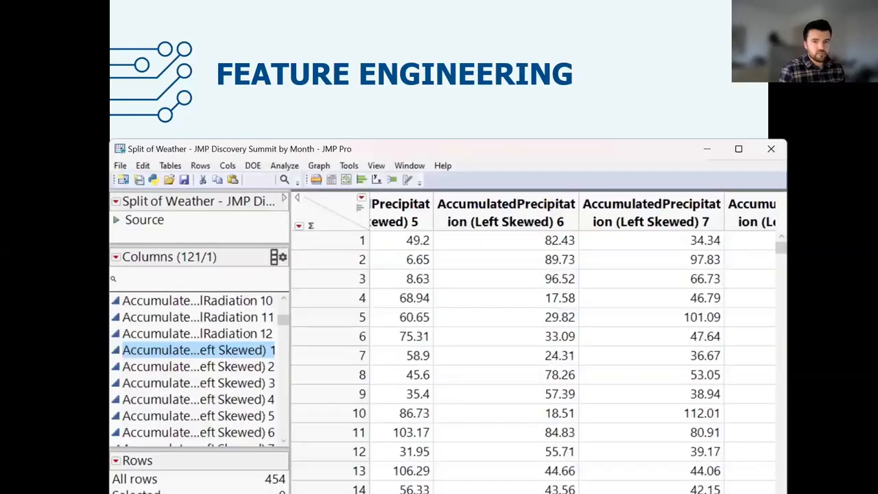
{"action": "key", "text": "alt+Tab"}
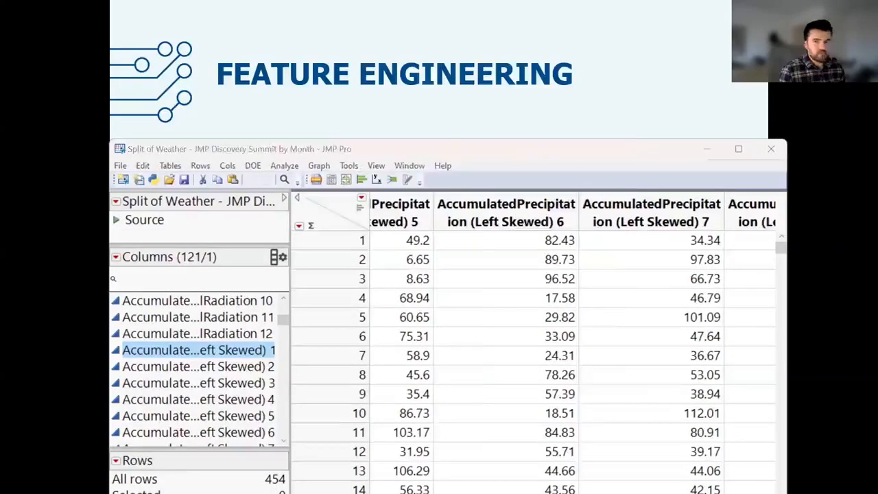
{"action": "left_click", "coordinate": [669, 52]}
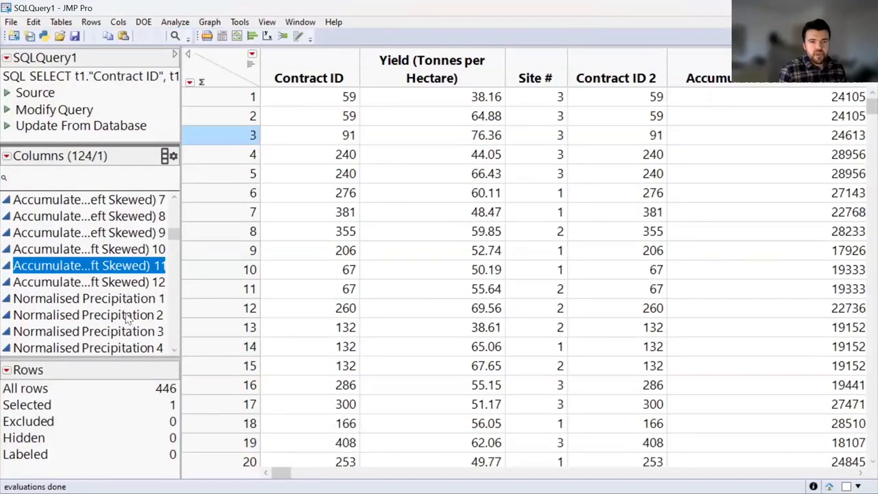
Step: Add a new empty column at the end of the SQLQuery1 table, after MaxSoilTemperature 12
{"action": "left_click_drag", "start_coordinate": [282, 473], "coordinate": [851, 474]}
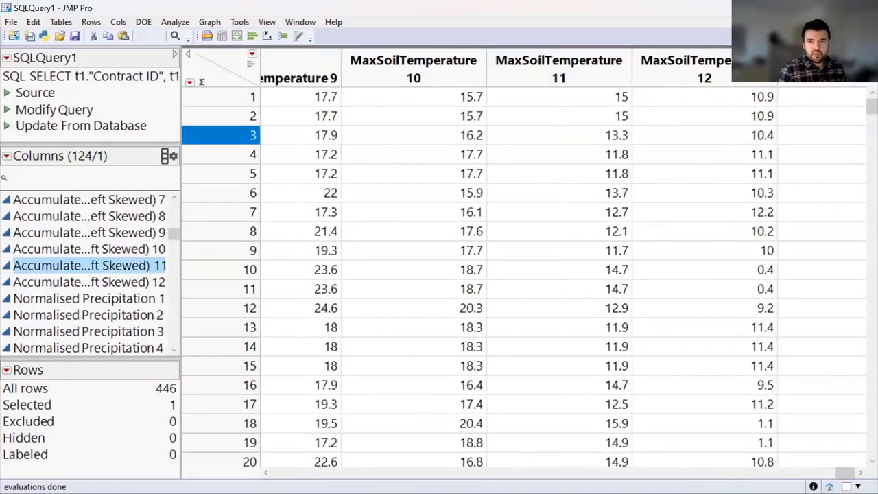
{"action": "double_click", "coordinate": [800, 72]}
{"action": "left_click", "coordinate": [800, 71]}
Step: Name the new column Summer Rainfall (mm) in its column properties
{"action": "right_click", "coordinate": [800, 71]}
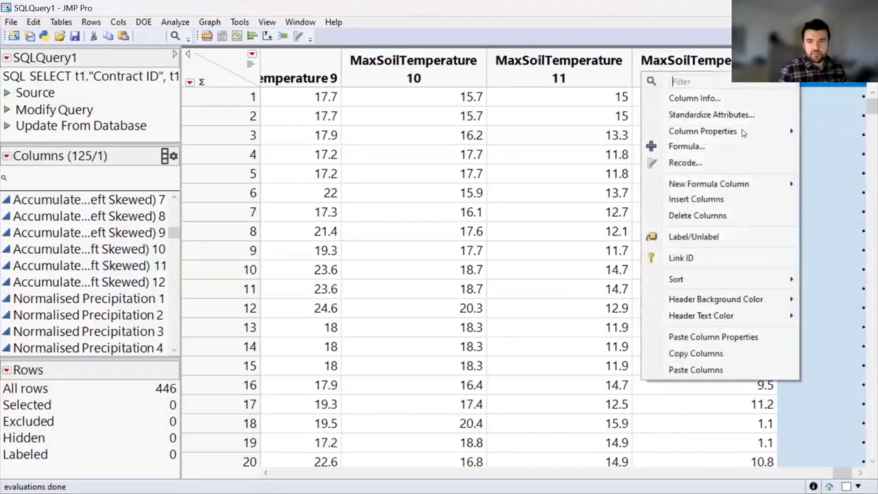
{"action": "left_click", "coordinate": [807, 73]}
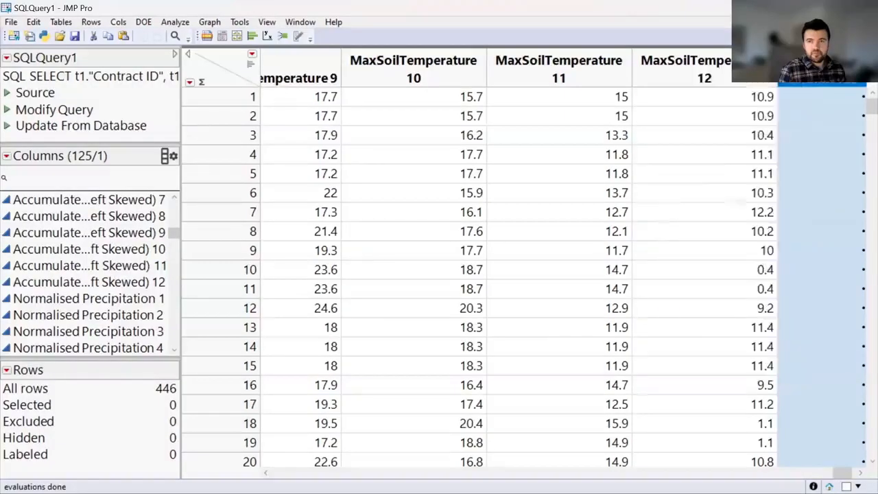
{"action": "left_click", "coordinate": [332, 130]}
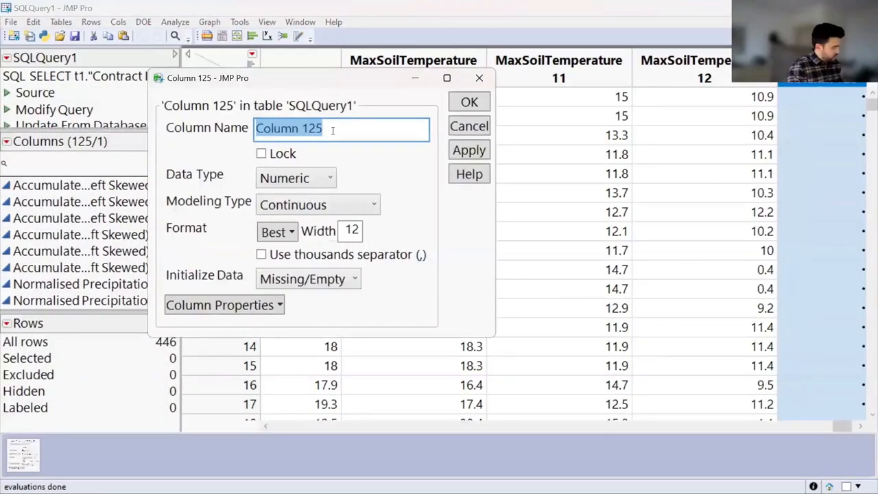
{"action": "type", "text": "Summer Rainf"}
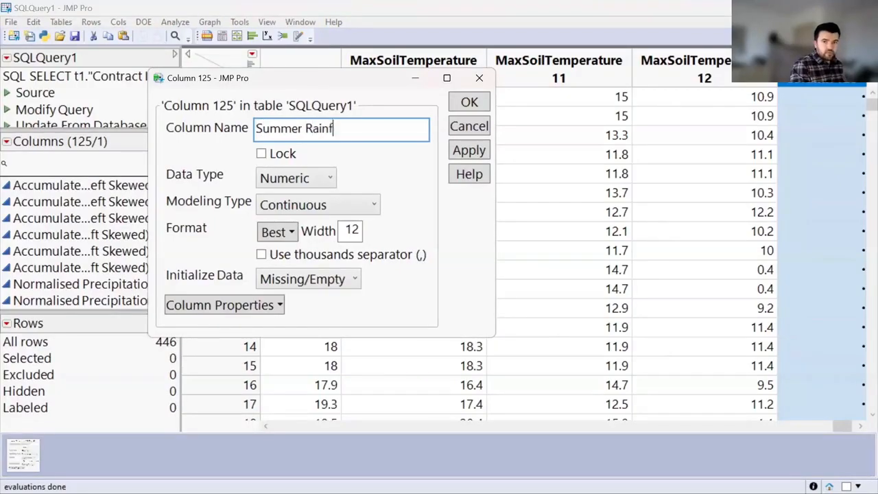
{"action": "type", "text": "all (mm)"}
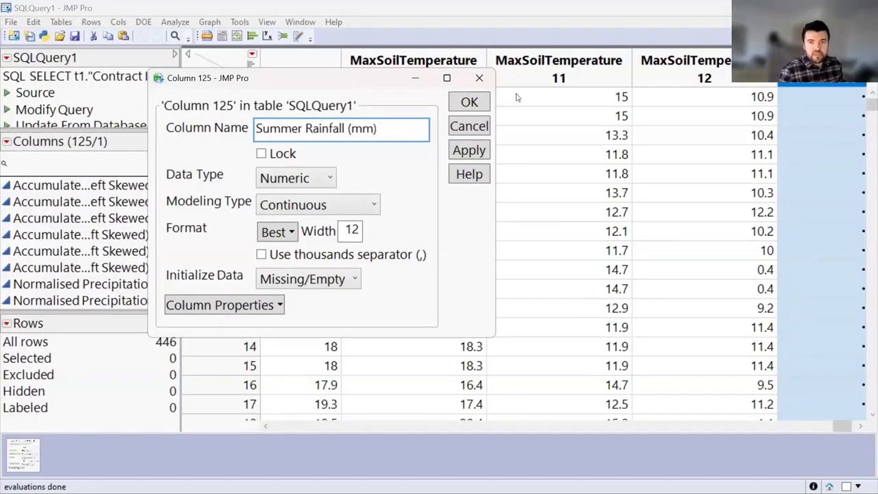
{"action": "left_click", "coordinate": [469, 151]}
{"action": "left_click", "coordinate": [469, 102]}
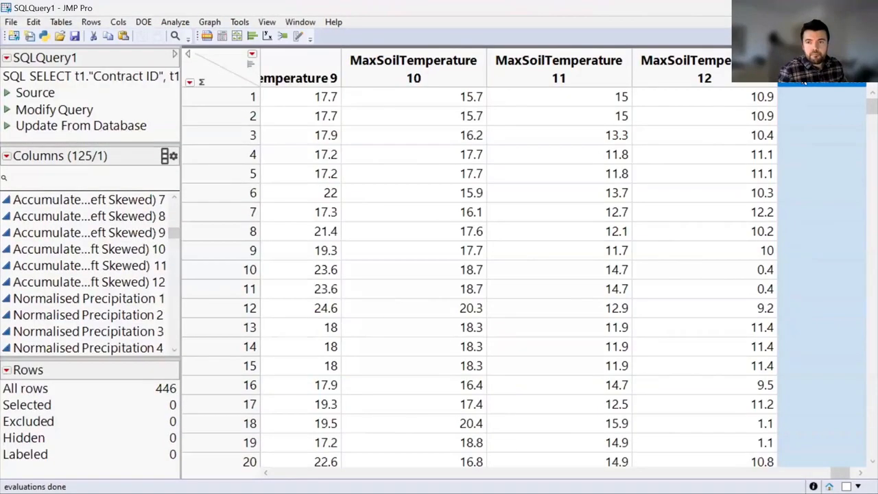
Step: Give the Summer Rainfall (mm) column a formula that takes the Mean of Normalised Precipitation 5, 6, 7 and 8
{"action": "right_click", "coordinate": [803, 72]}
{"action": "left_click", "coordinate": [717, 148]}
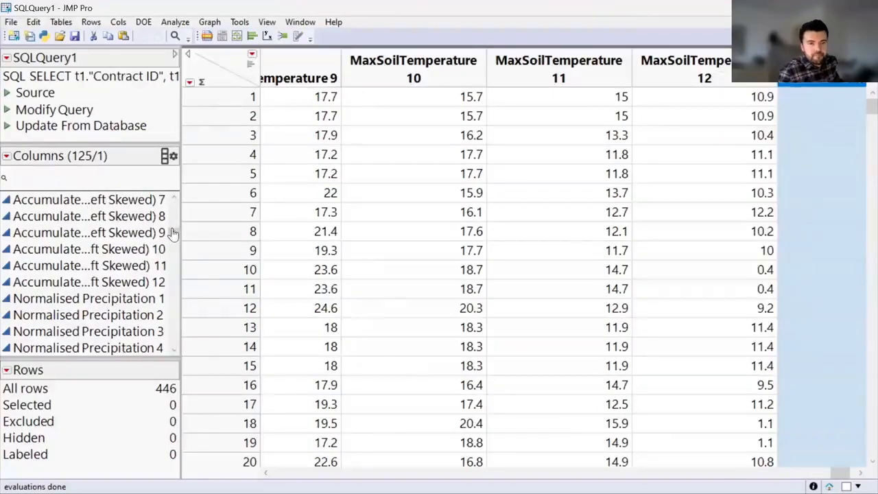
{"action": "scroll", "coordinate": [409, 202], "scroll_direction": "down", "scroll_amount": 10}
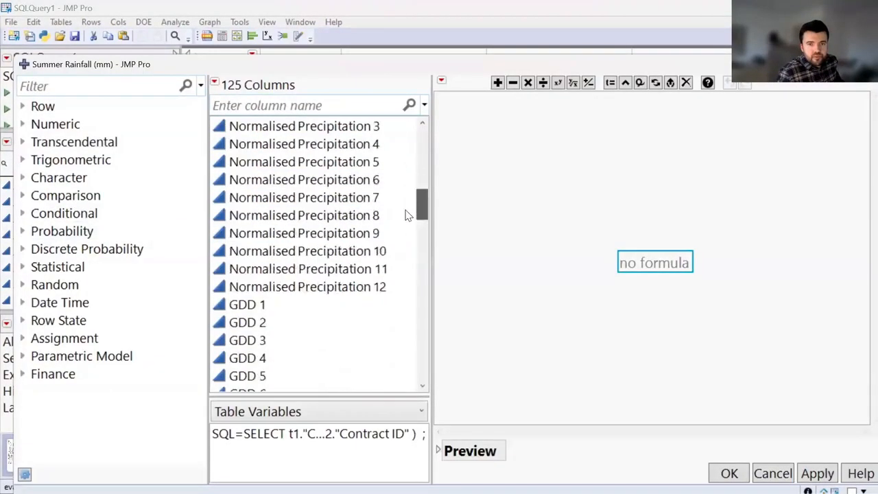
{"action": "scroll", "coordinate": [405, 206], "scroll_direction": "up", "scroll_amount": 2}
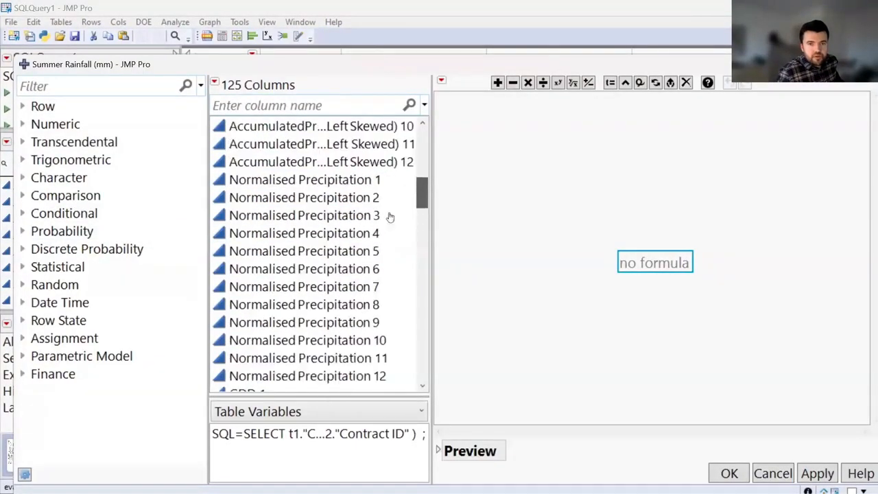
{"action": "left_click", "coordinate": [359, 252]}
{"action": "left_click", "coordinate": [369, 308], "text": "shift"}
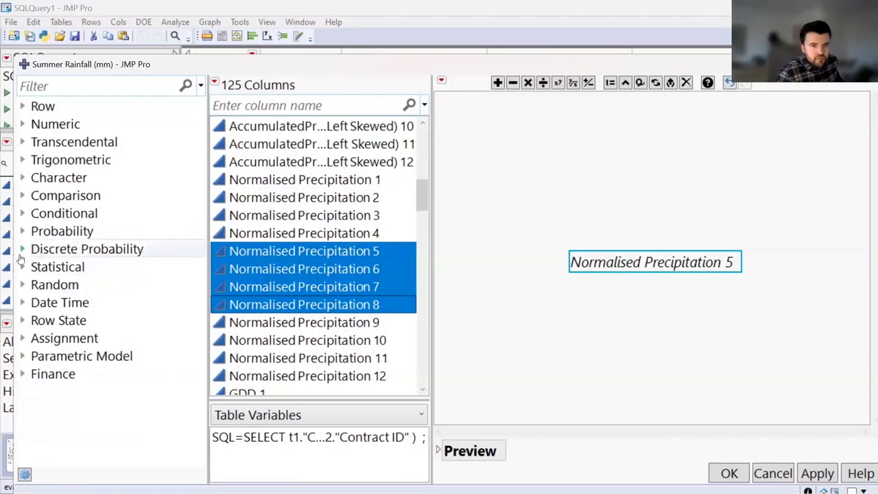
{"action": "left_click", "coordinate": [24, 269]}
{"action": "scroll", "coordinate": [79, 303], "scroll_direction": "down", "scroll_amount": 4}
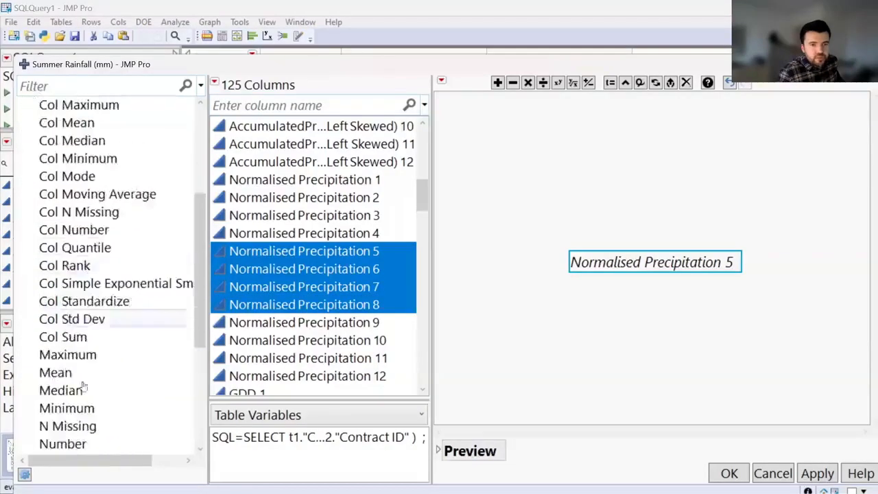
{"action": "left_click", "coordinate": [59, 377]}
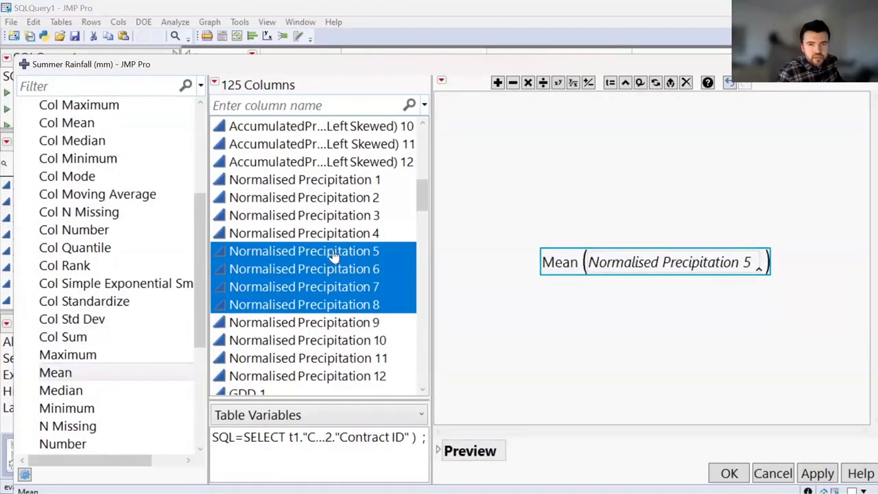
{"action": "left_click_drag", "start_coordinate": [337, 253], "coordinate": [561, 226]}
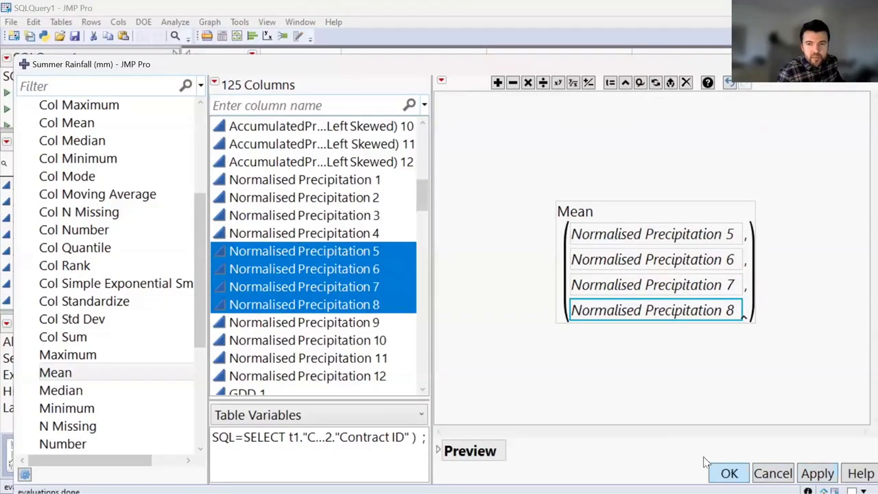
{"action": "left_click", "coordinate": [726, 473]}
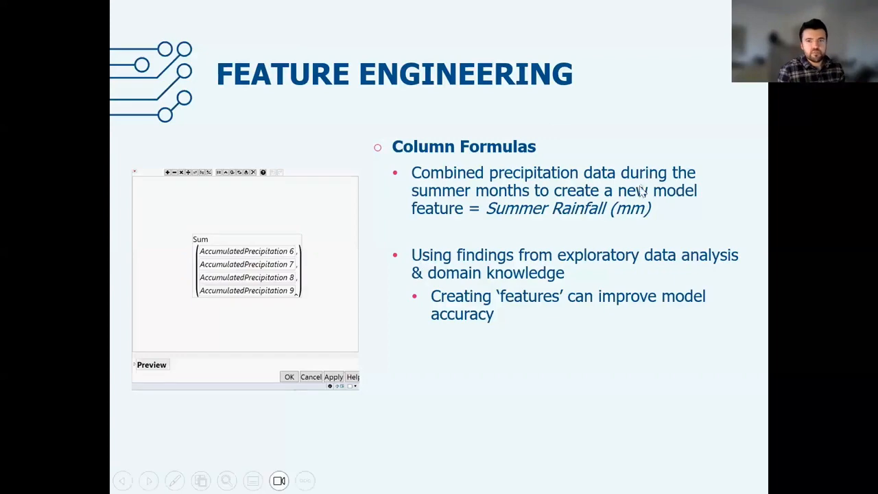
Step: Advance the presentation to the Exploratory Data Analysis slide
{"action": "left_click", "coordinate": [731, 324]}
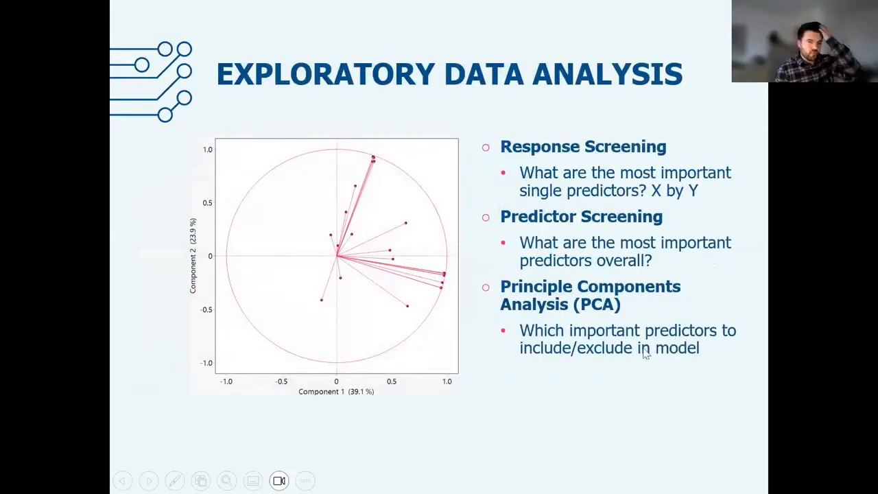
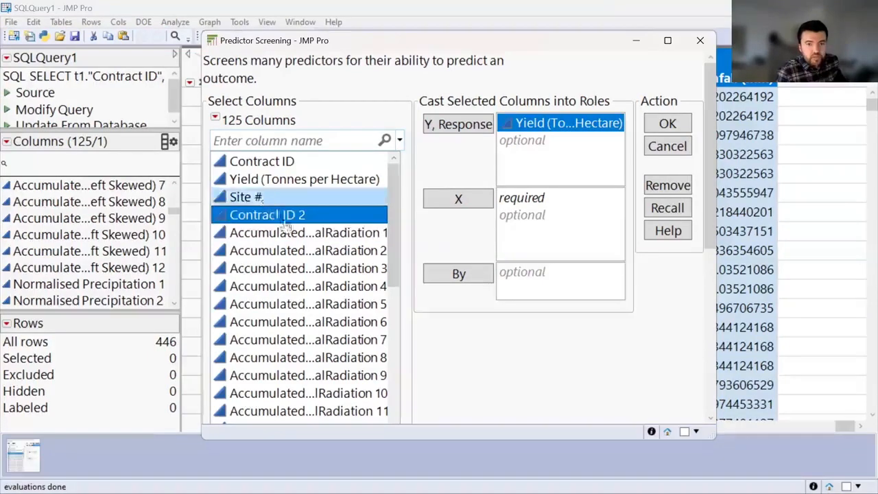
Step: Assign Site # and all columns from AccumulatedGlobalRadiation 1 through Summer Rainfall (mm) as X predictors, leaving out the contract ID columns
{"action": "left_click", "coordinate": [287, 234], "text": "ctrl"}
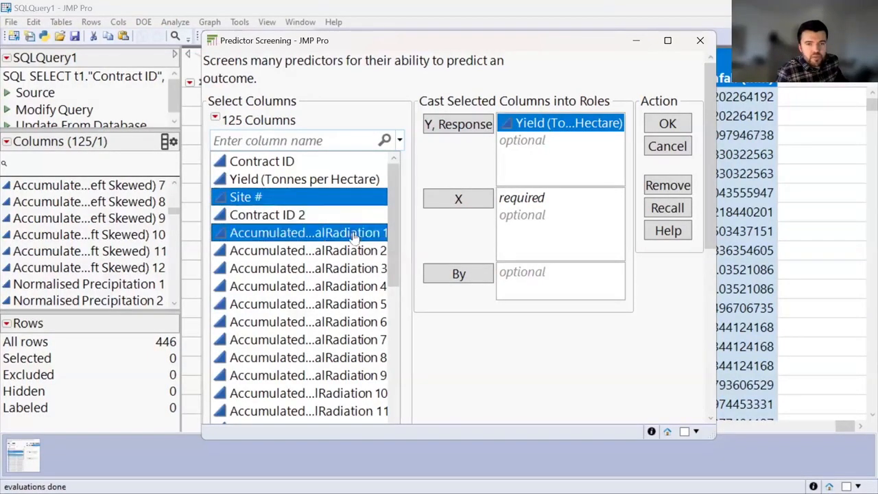
{"action": "scroll", "coordinate": [374, 364], "scroll_direction": "down", "scroll_amount": 15}
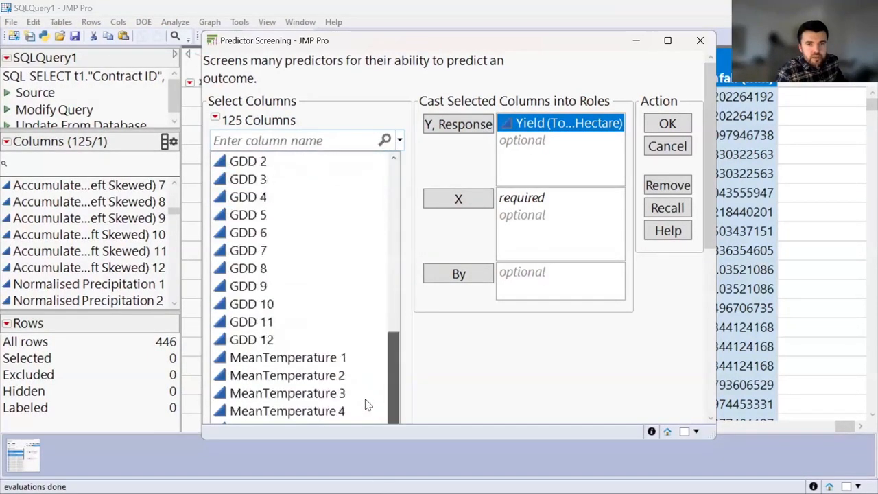
{"action": "scroll", "coordinate": [315, 411], "scroll_direction": "down", "scroll_amount": 5}
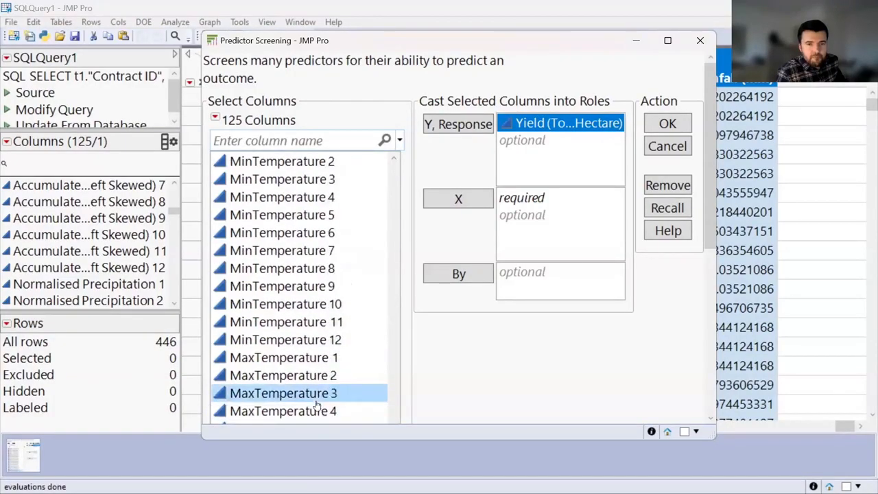
{"action": "scroll", "coordinate": [322, 405], "scroll_direction": "down", "scroll_amount": 5}
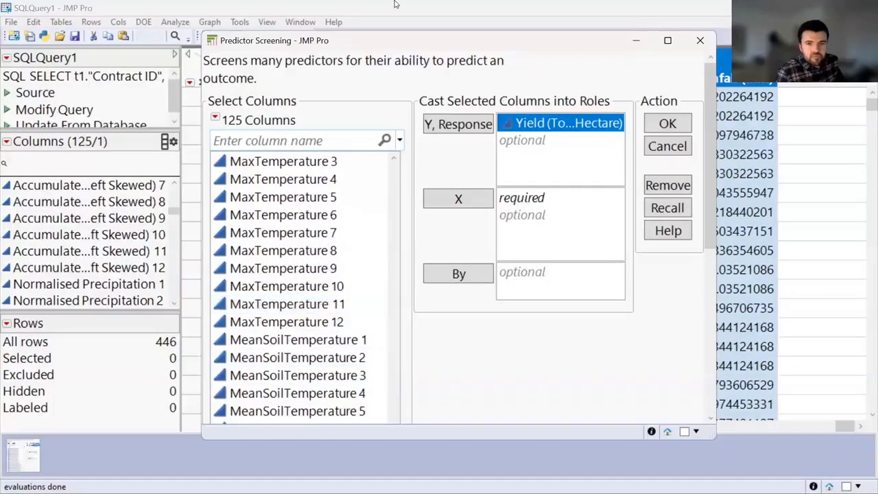
{"action": "left_click_drag", "start_coordinate": [273, 41], "coordinate": [325, 68]}
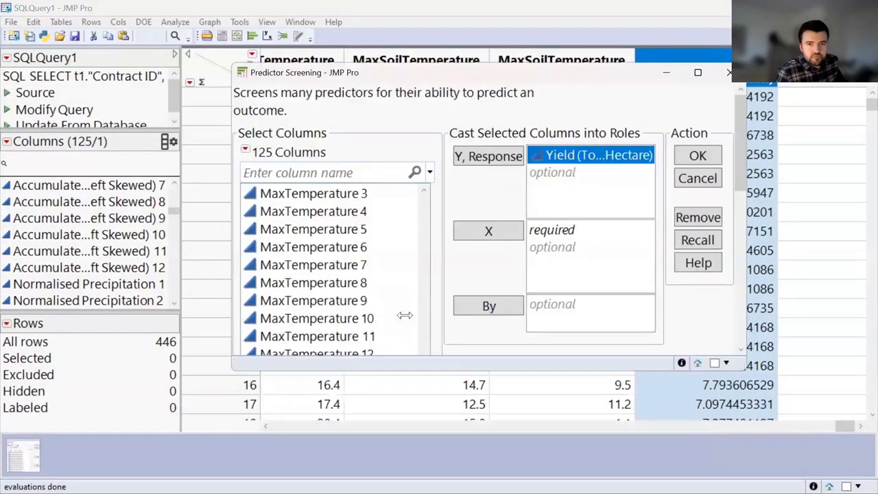
{"action": "scroll", "coordinate": [357, 322], "scroll_direction": "down", "scroll_amount": 5}
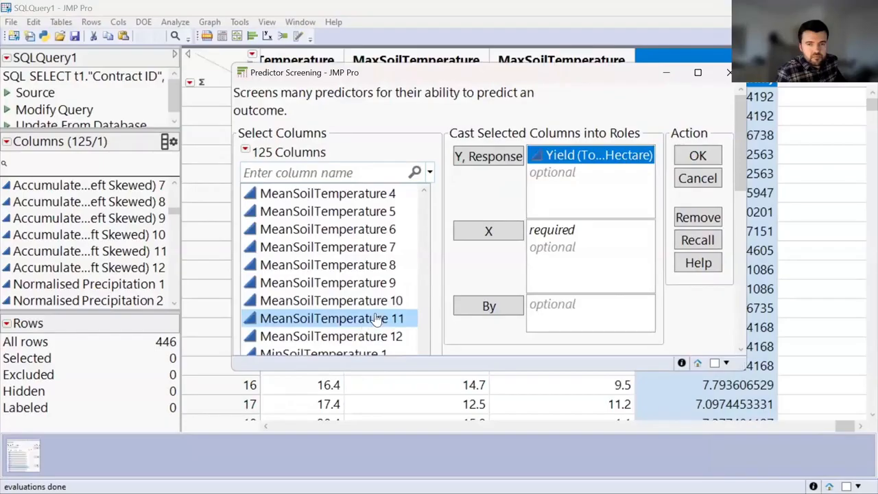
{"action": "scroll", "coordinate": [367, 315], "scroll_direction": "down", "scroll_amount": 10}
{"action": "left_click", "coordinate": [361, 285], "text": "shift"}
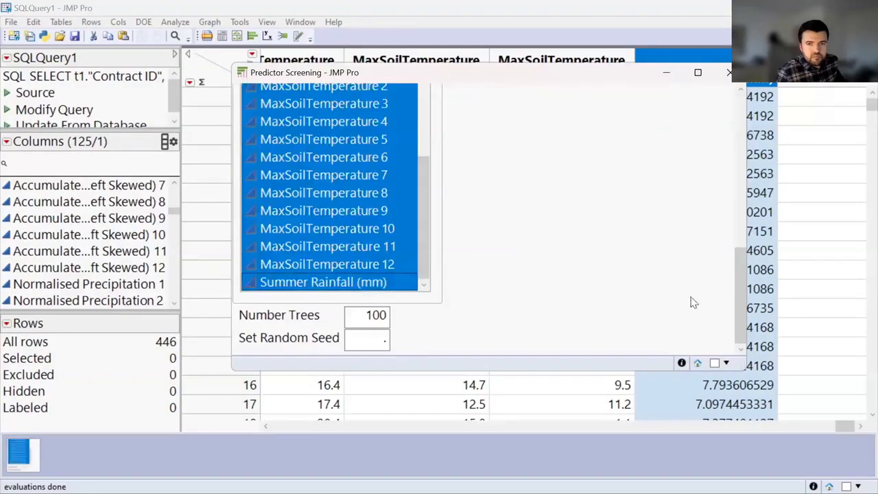
{"action": "left_click_drag", "start_coordinate": [425, 251], "coordinate": [445, 11]}
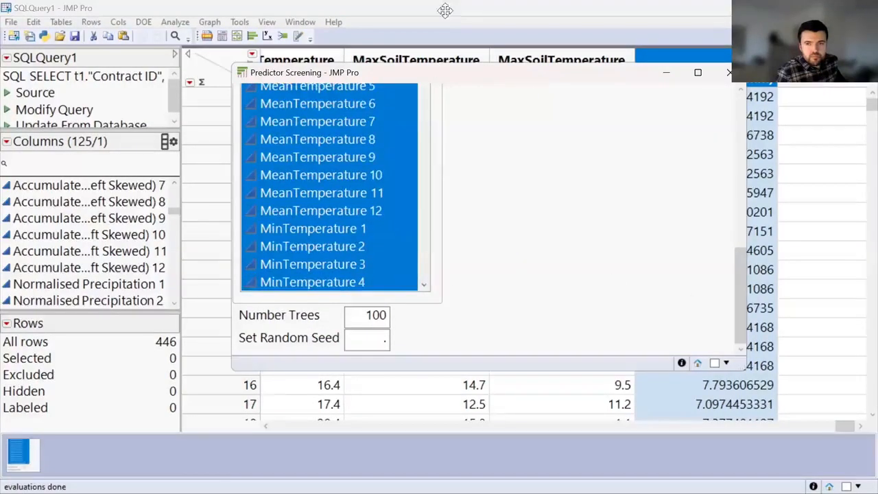
{"action": "scroll", "coordinate": [514, 271], "scroll_direction": "up", "scroll_amount": 5}
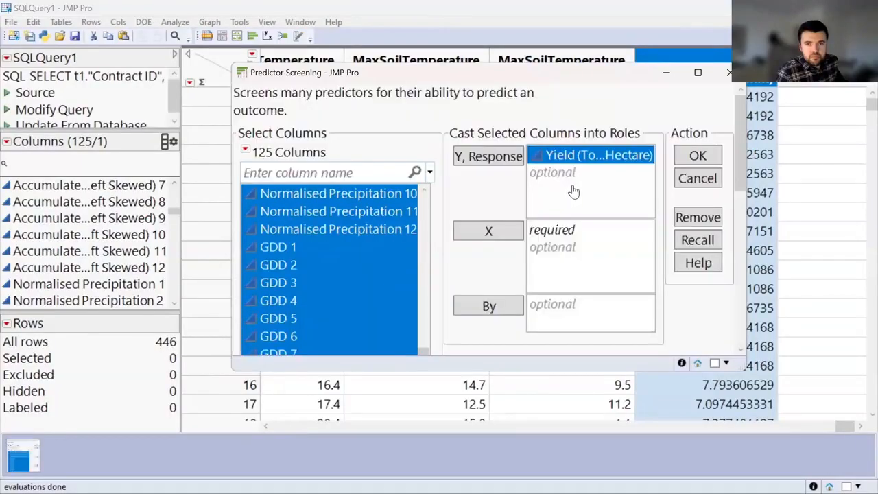
{"action": "left_click", "coordinate": [495, 232]}
{"action": "left_click_drag", "start_coordinate": [425, 351], "coordinate": [426, 171]}
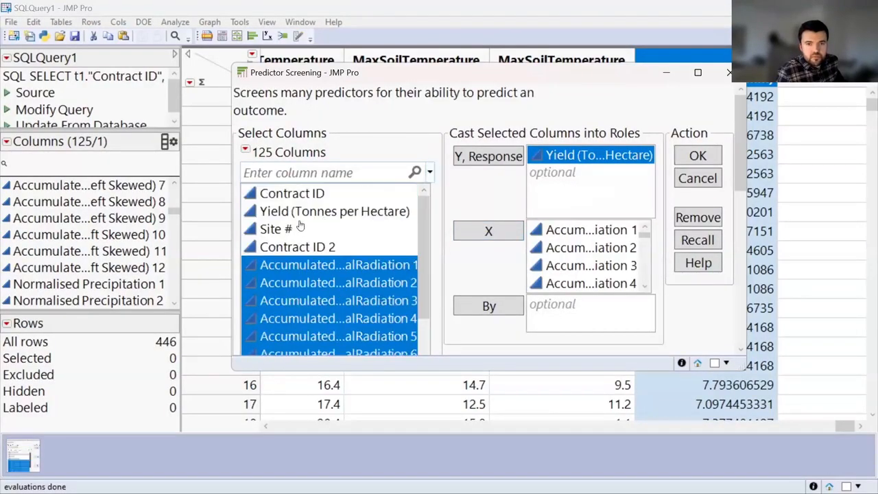
{"action": "left_click_drag", "start_coordinate": [285, 230], "coordinate": [559, 250]}
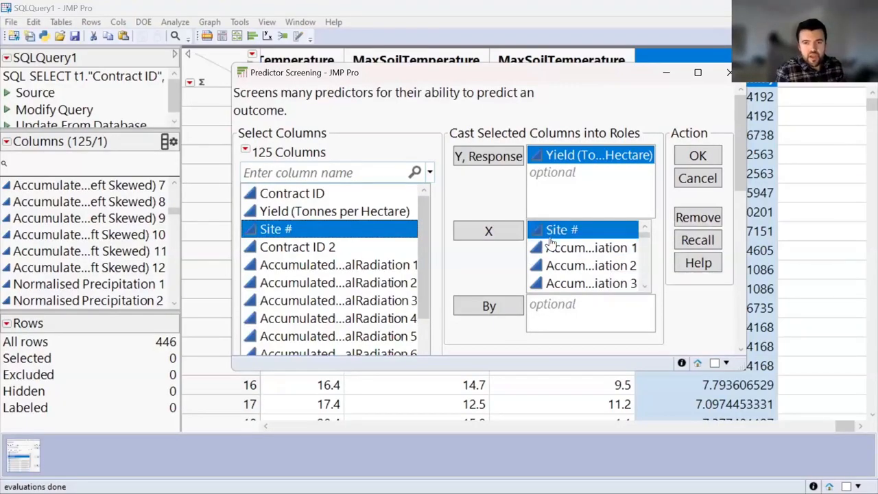
{"action": "left_click", "coordinate": [559, 206]}
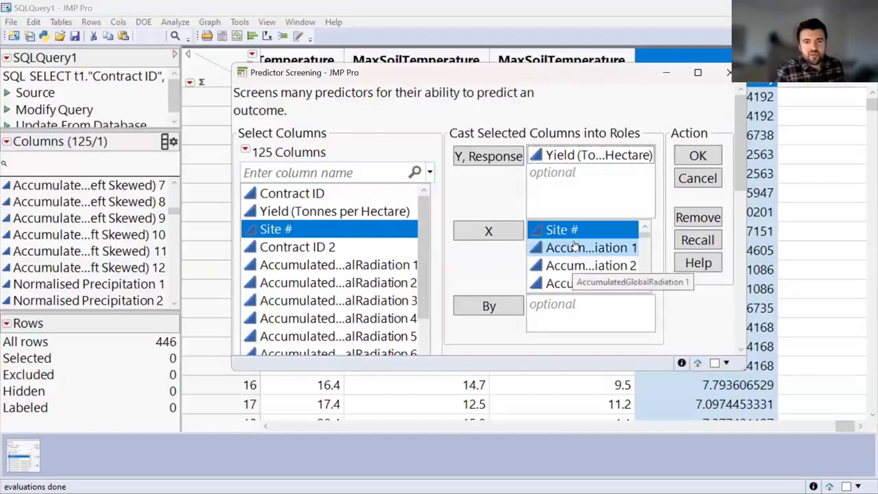
{"action": "left_click_drag", "start_coordinate": [571, 233], "coordinate": [562, 314]}
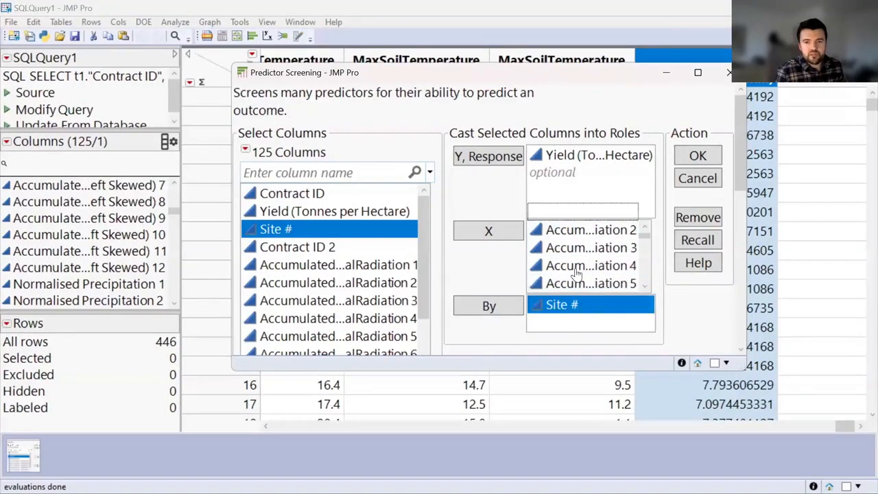
{"action": "scroll", "coordinate": [572, 235], "scroll_direction": "up", "scroll_amount": 1}
{"action": "left_click_drag", "start_coordinate": [572, 234], "coordinate": [573, 225]}
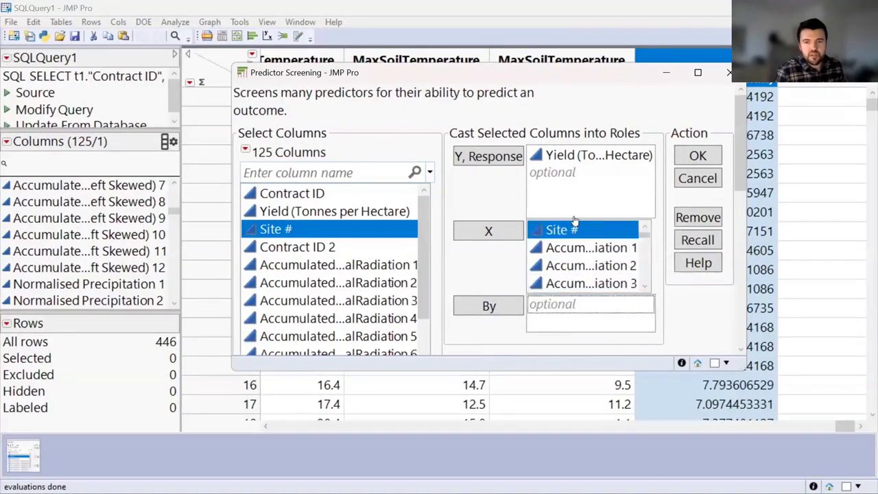
Step: Run the Predictor Screening for Yield (Tonnes per Hectare) and examine the top-ranked predictors in the report
{"action": "left_click", "coordinate": [698, 157]}
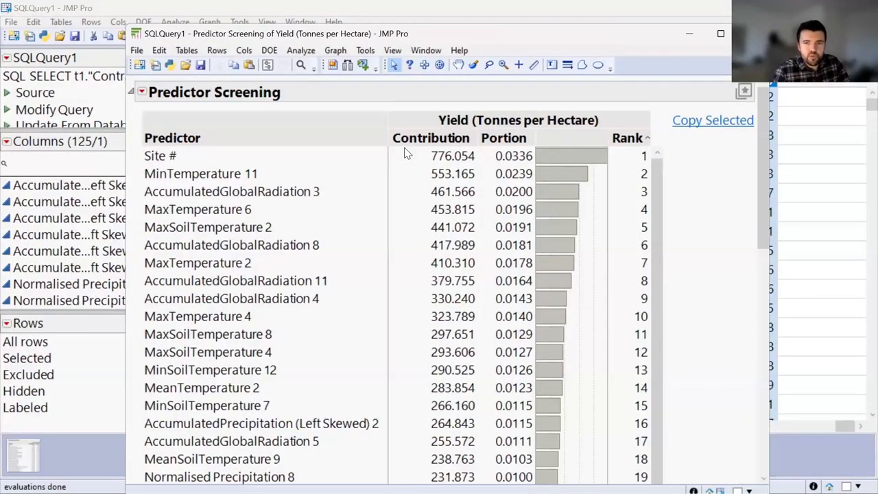
{"action": "left_click", "coordinate": [196, 158]}
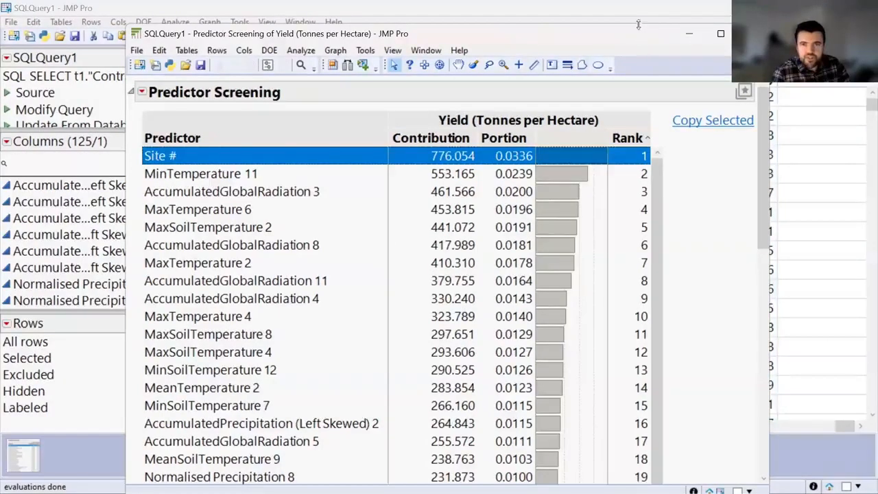
{"action": "left_click_drag", "start_coordinate": [639, 24], "coordinate": [623, 42]}
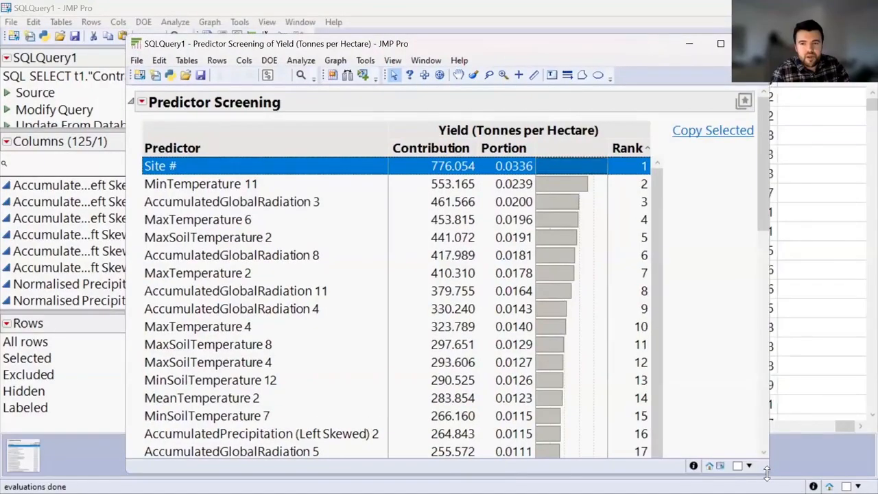
{"action": "left_click_drag", "start_coordinate": [767, 472], "coordinate": [800, 455]}
{"action": "left_click", "coordinate": [288, 200]}
{"action": "left_click", "coordinate": [268, 184]}
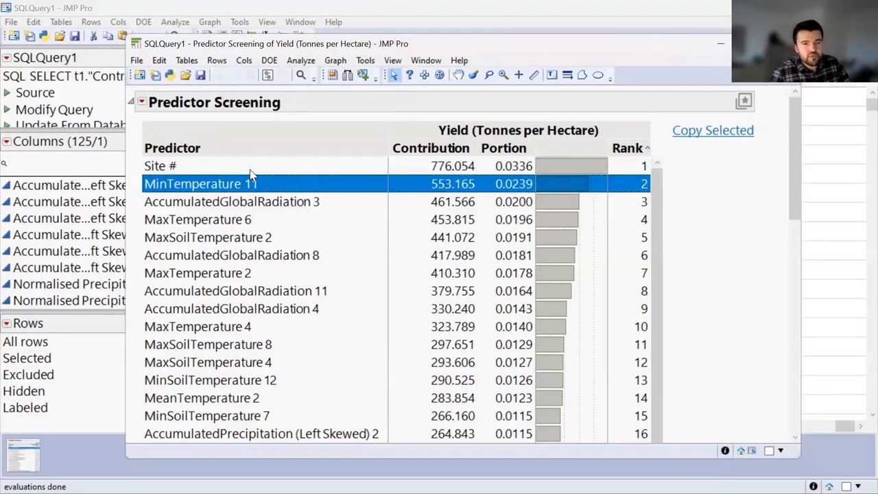
{"action": "left_click", "coordinate": [250, 171]}
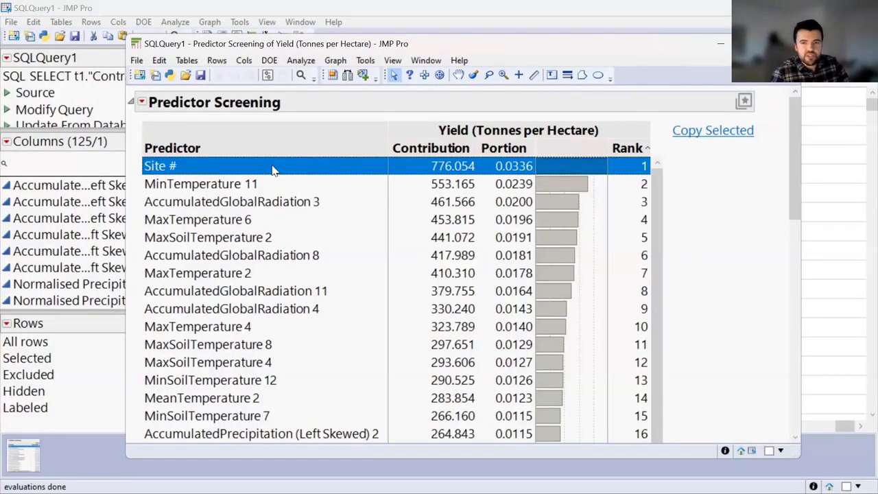
{"action": "left_click", "coordinate": [260, 184]}
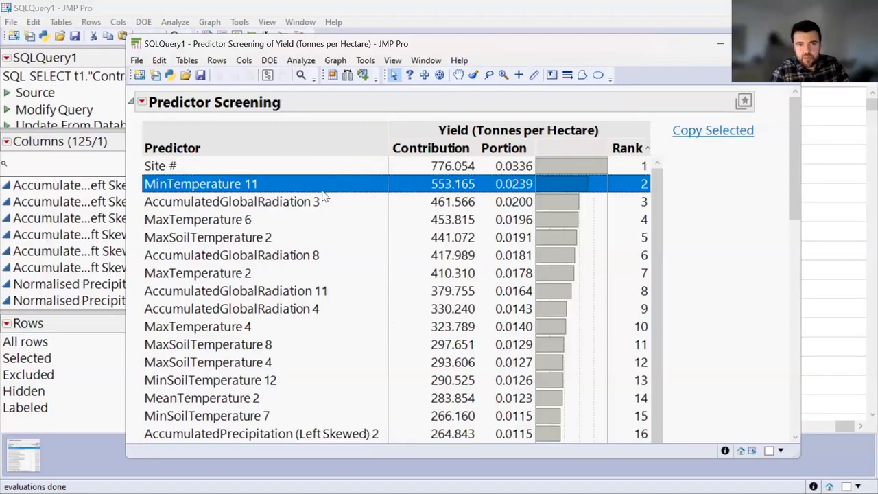
Step: Copy the twelve top-ranked predictors, from Site # to MaxSoilTemperature 4, and minimize the report to return to the SQLQuery1 table
{"action": "left_click", "coordinate": [289, 171]}
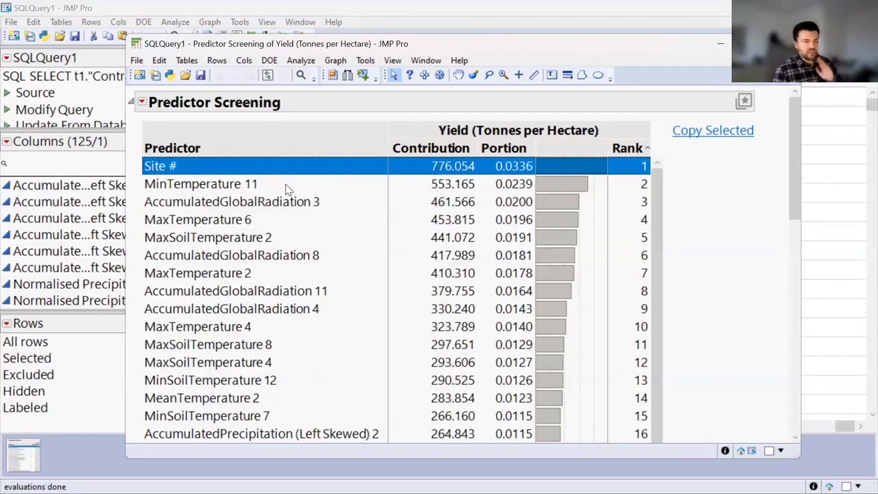
{"action": "left_click", "coordinate": [266, 364], "text": "shift"}
{"action": "left_click", "coordinate": [697, 134]}
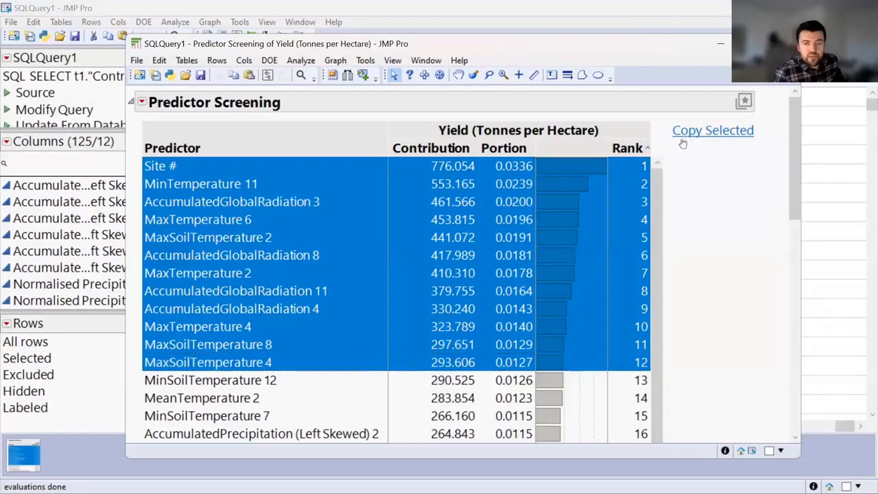
{"action": "right_click", "coordinate": [231, 214]}
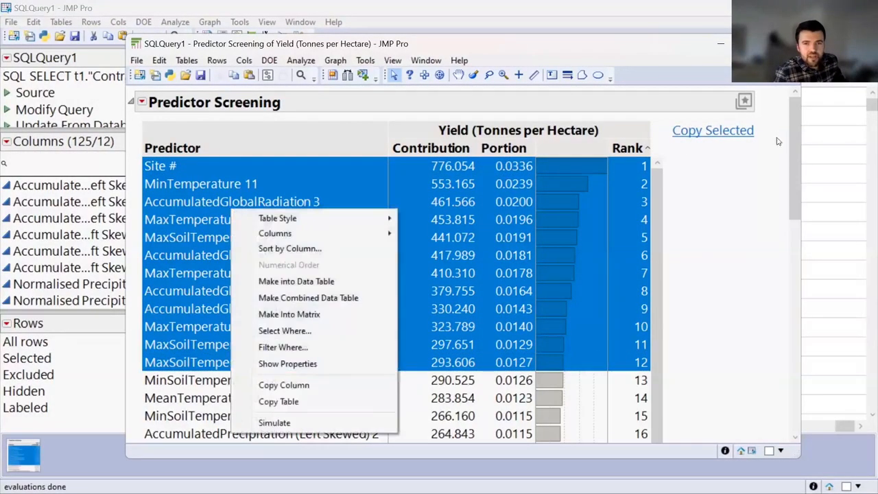
{"action": "left_click", "coordinate": [713, 133]}
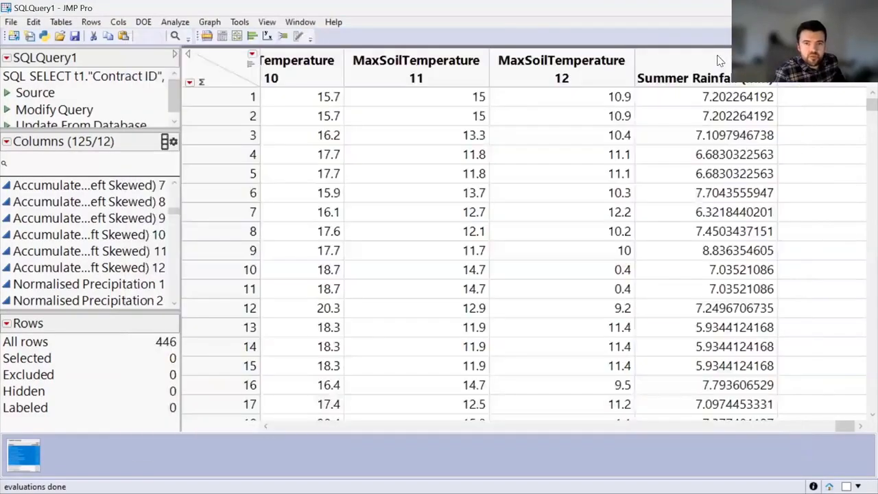
{"action": "left_click", "coordinate": [721, 45]}
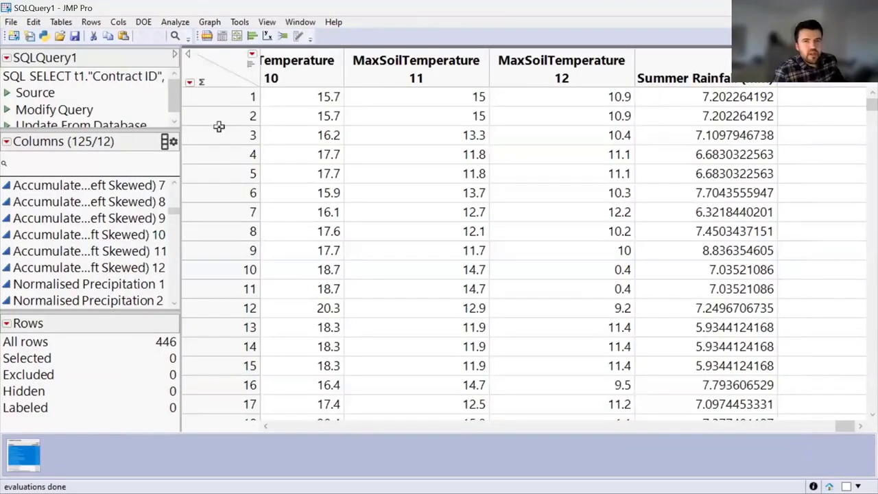
{"action": "left_click", "coordinate": [175, 22]}
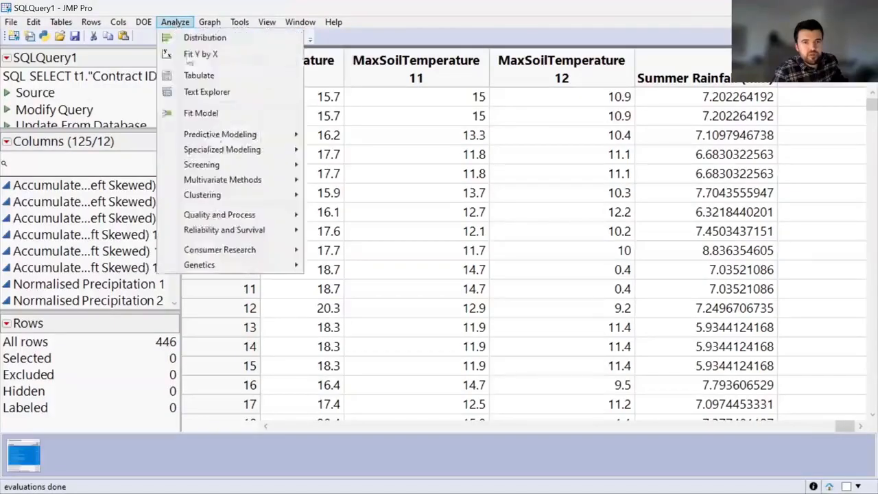
{"action": "mouse_move", "coordinate": [292, 165]}
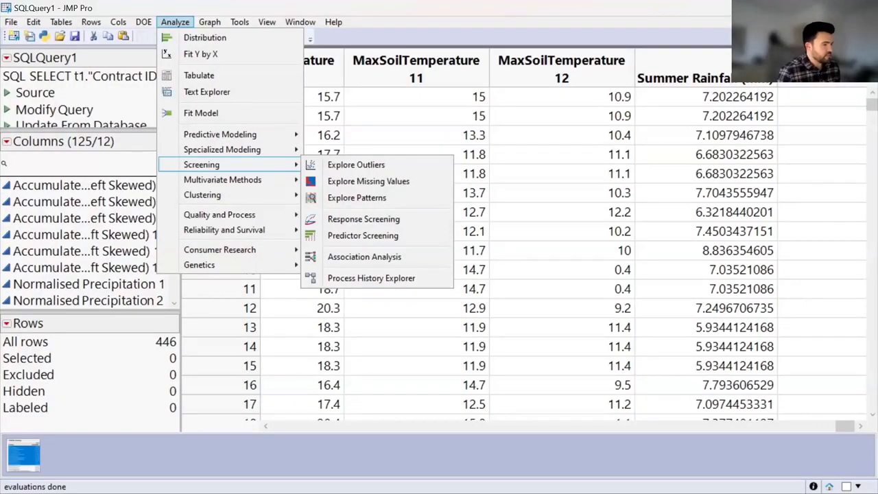
{"action": "left_click", "coordinate": [611, 25]}
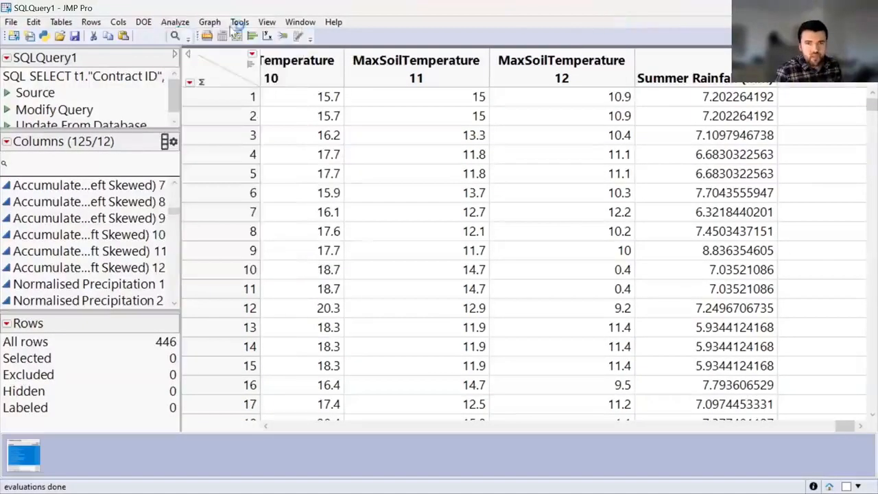
Step: Start a Principal Components analysis and assign the twelve selected top-ranked predictors as Y columns
{"action": "left_click", "coordinate": [175, 22]}
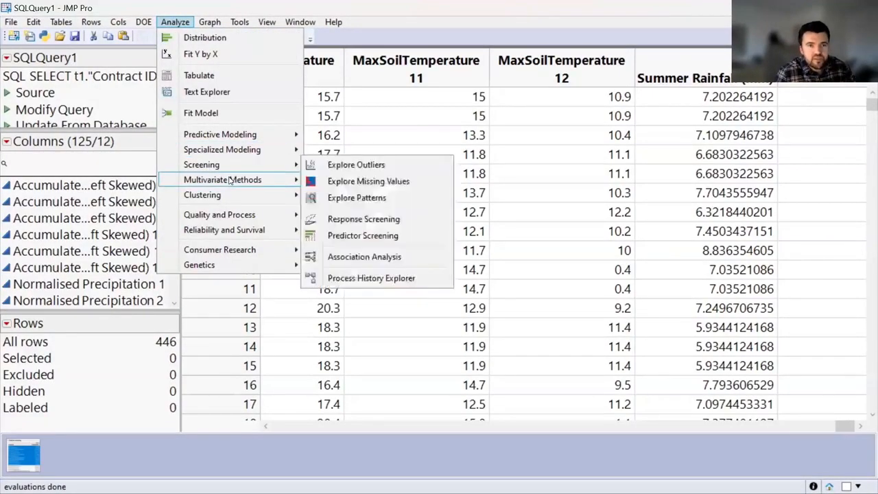
{"action": "mouse_move", "coordinate": [231, 180]}
{"action": "left_click", "coordinate": [339, 199]}
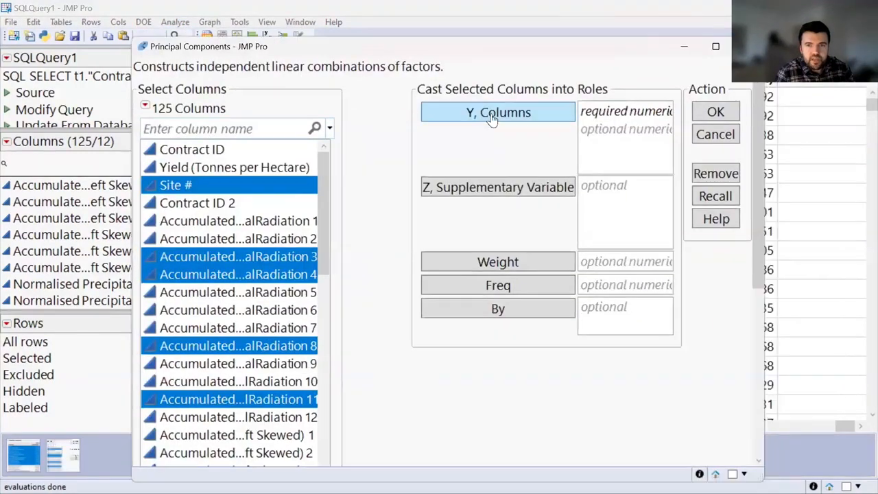
{"action": "left_click", "coordinate": [489, 116]}
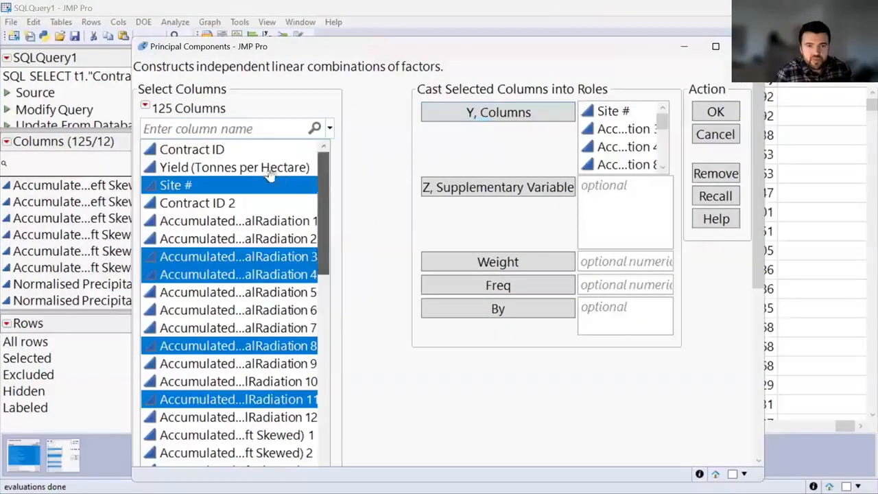
Step: Add Yield (Tonnes per Hectare) to the Y columns, review the enlarged variable list and run the Principal Components analysis
{"action": "left_click_drag", "start_coordinate": [268, 172], "coordinate": [621, 129]}
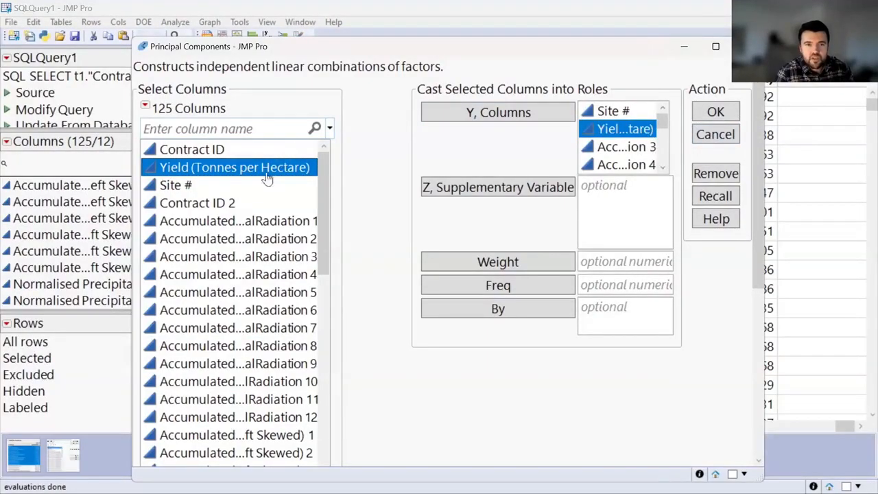
{"action": "left_click_drag", "start_coordinate": [614, 174], "coordinate": [599, 317]}
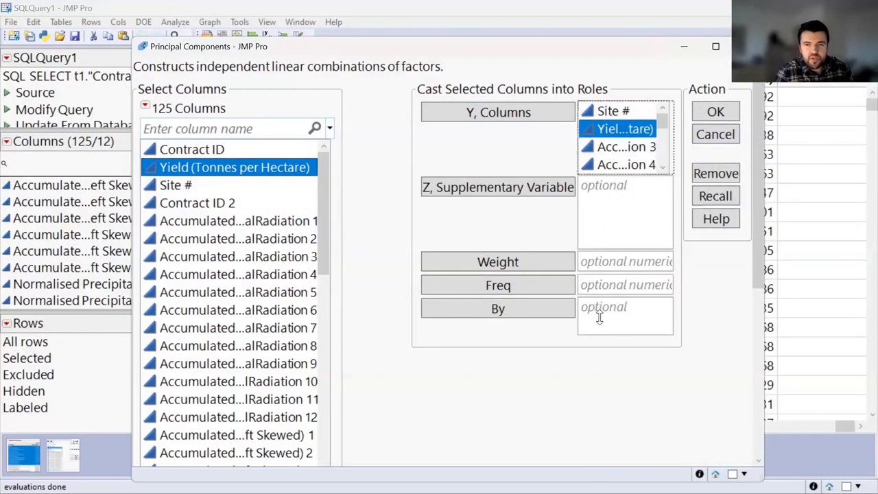
{"action": "scroll", "coordinate": [626, 257], "scroll_direction": "down", "scroll_amount": 4}
{"action": "scroll", "coordinate": [626, 257], "scroll_direction": "down", "scroll_amount": 4}
{"action": "scroll", "coordinate": [627, 229], "scroll_direction": "up", "scroll_amount": 8}
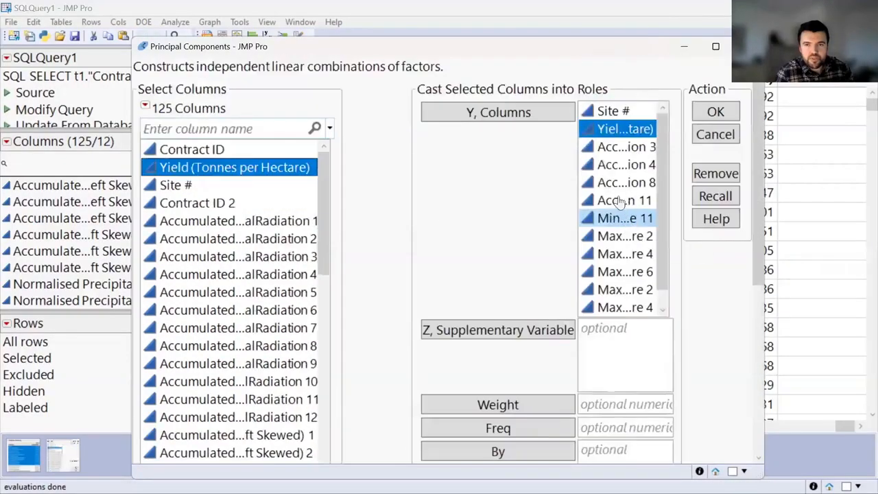
{"action": "left_click", "coordinate": [713, 115]}
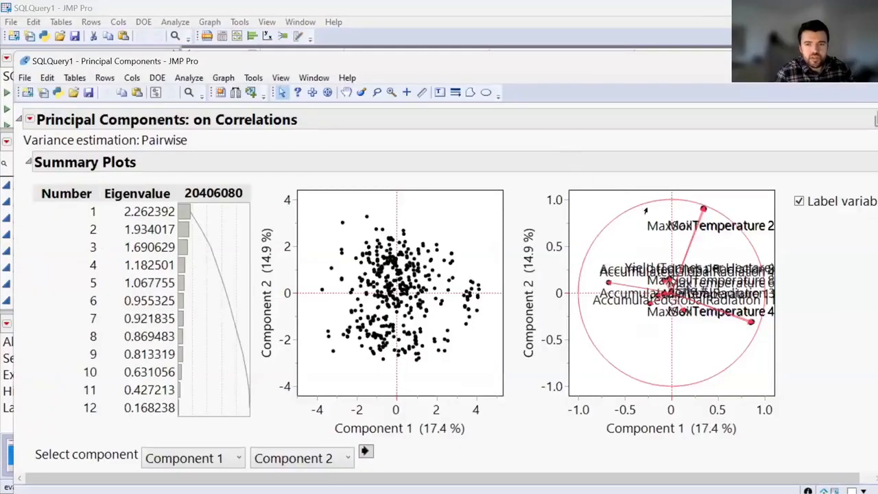
Step: Turn off the variable labels on the loading plot and enlarge the plot
{"action": "left_click", "coordinate": [798, 201]}
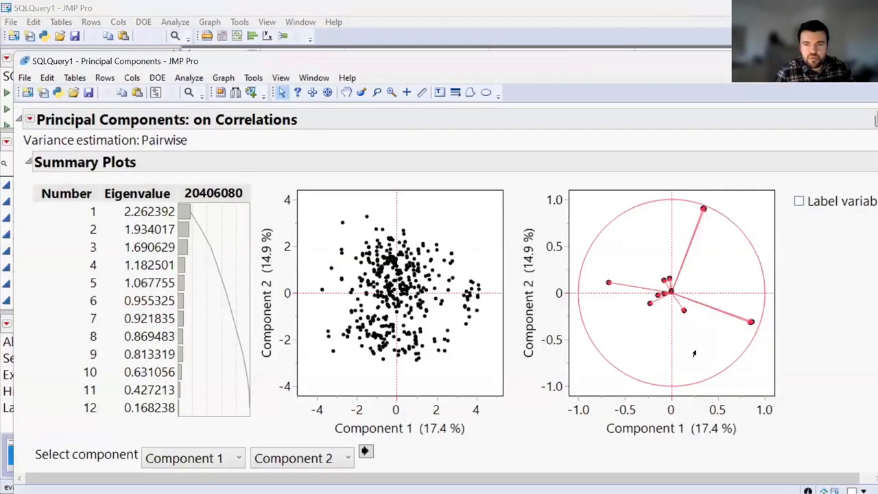
{"action": "left_click_drag", "start_coordinate": [774, 395], "coordinate": [831, 445]}
{"action": "left_click_drag", "start_coordinate": [653, 477], "coordinate": [787, 450]}
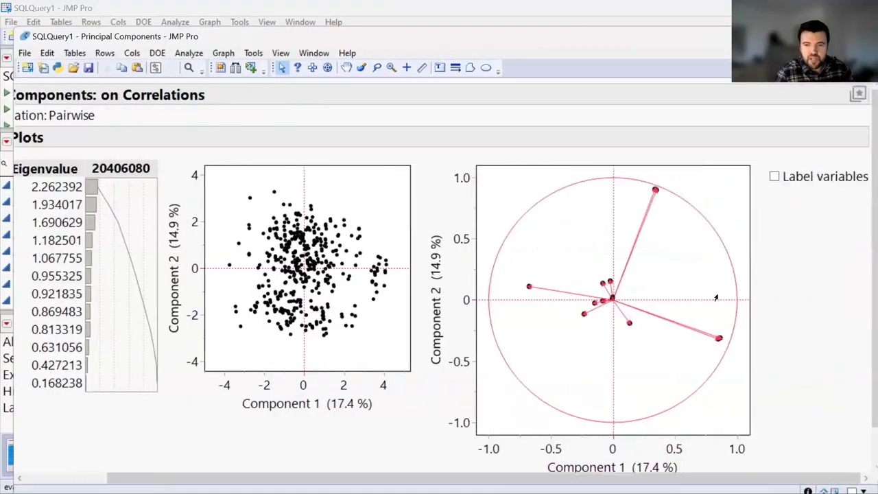
{"action": "left_click_drag", "start_coordinate": [745, 396], "coordinate": [792, 438]}
{"action": "left_click_drag", "start_coordinate": [707, 478], "coordinate": [745, 478]}
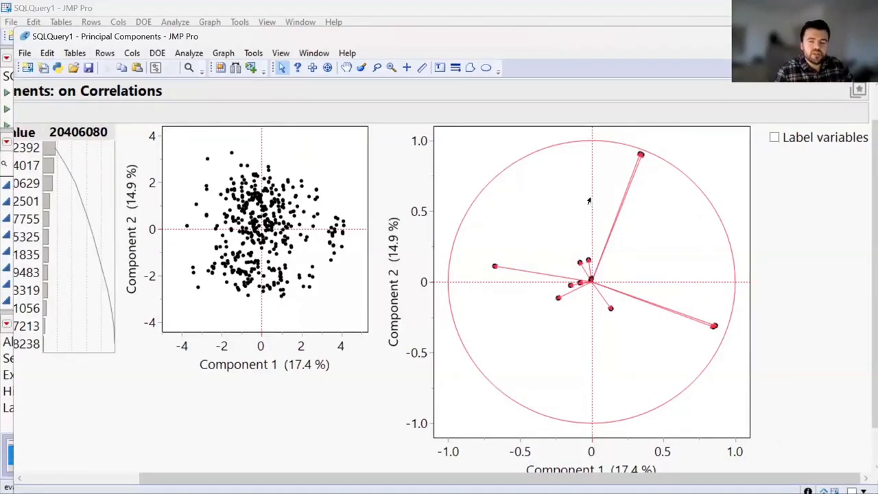
Step: Identify the variables behind the long loading vectors with strongly positive and strongly negative Component 1 values
{"action": "mouse_move", "coordinate": [713, 328]}
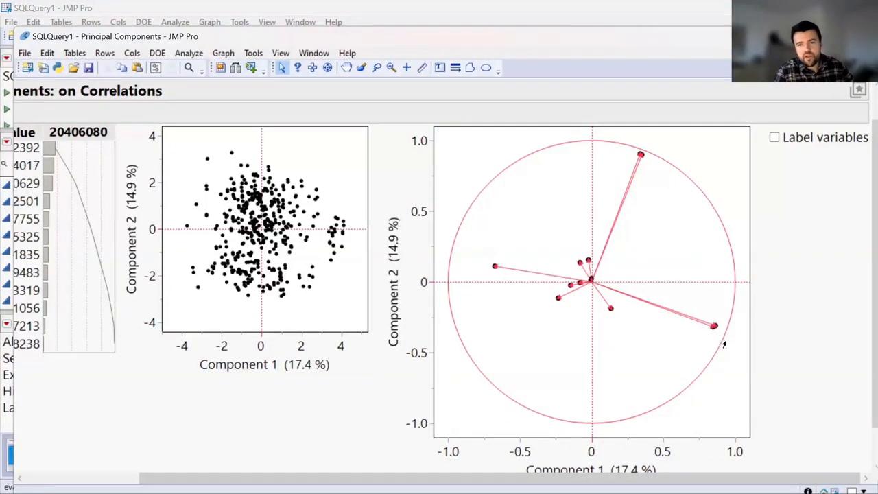
{"action": "left_click_drag", "start_coordinate": [724, 344], "coordinate": [714, 328]}
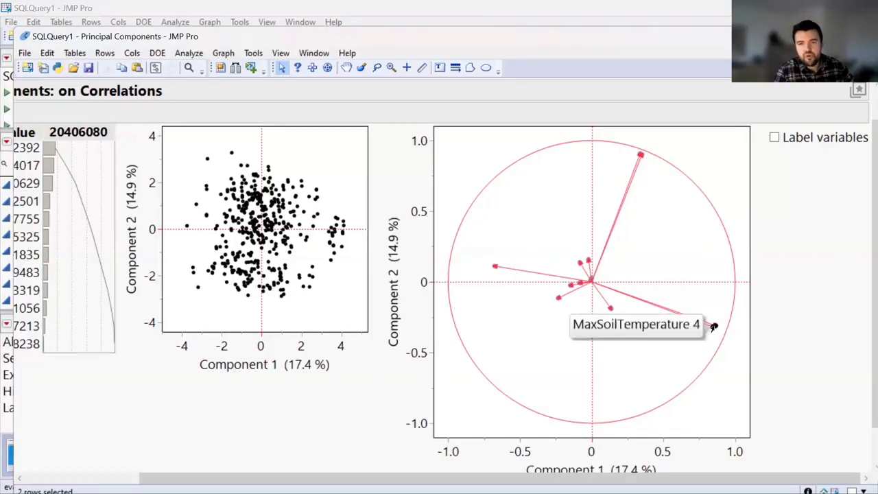
{"action": "left_click", "coordinate": [714, 328]}
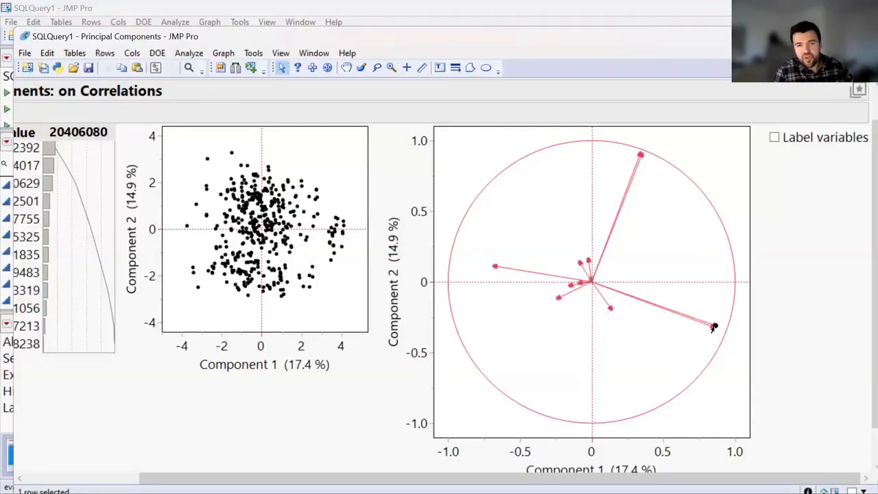
{"action": "left_click", "coordinate": [494, 267]}
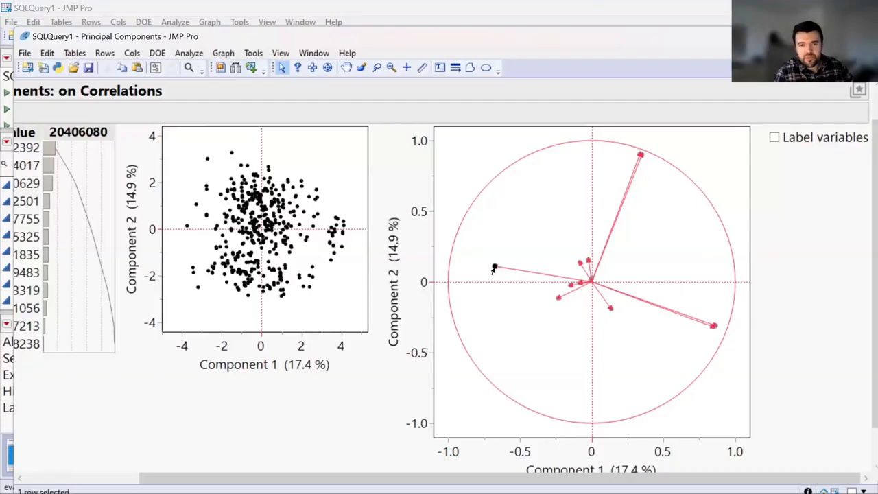
{"action": "mouse_move", "coordinate": [493, 269]}
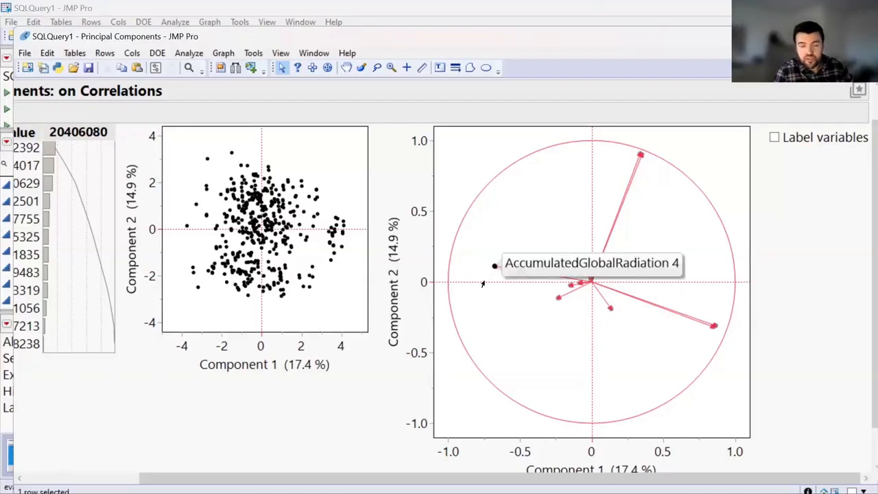
{"action": "left_click", "coordinate": [472, 253]}
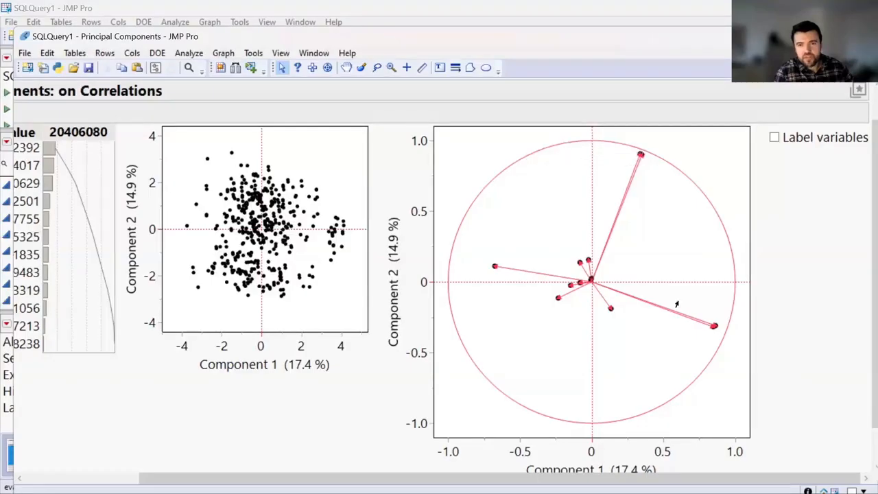
Step: Compare the two pairs of nearly overlapping long vectors by selecting their end points, and clear the selection
{"action": "left_click_drag", "start_coordinate": [631, 148], "coordinate": [645, 162]}
{"action": "left_click_drag", "start_coordinate": [697, 311], "coordinate": [725, 345]}
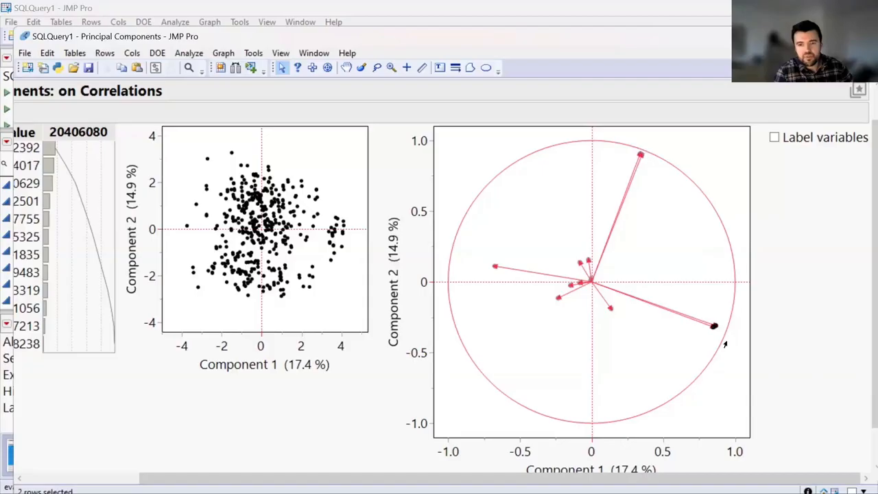
{"action": "left_click", "coordinate": [679, 349]}
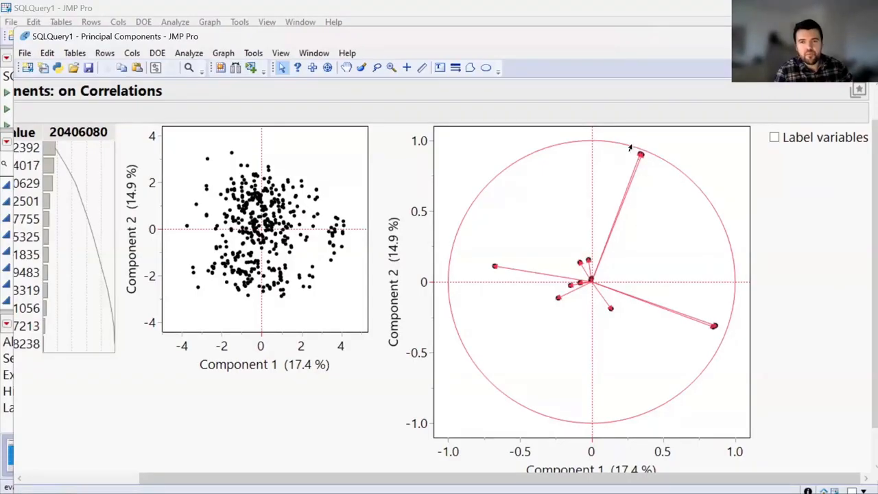
Step: Enlarge the loading plot further and examine which variables form the nearly overlapping vector pair with high Component 2 values
{"action": "left_click_drag", "start_coordinate": [752, 438], "coordinate": [790, 463]}
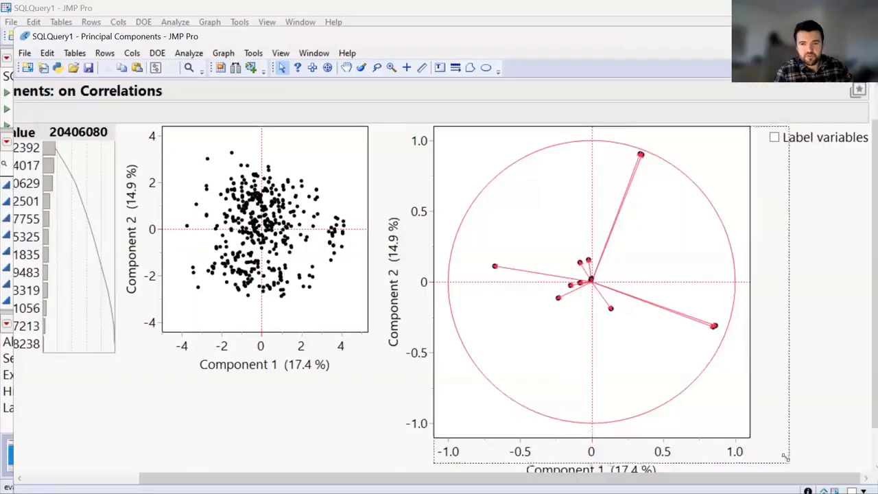
{"action": "mouse_move", "coordinate": [657, 148]}
{"action": "left_mouse_down"}
{"action": "mouse_move", "coordinate": [677, 168]}
{"action": "mouse_move", "coordinate": [667, 159]}
{"action": "left_mouse_up"}
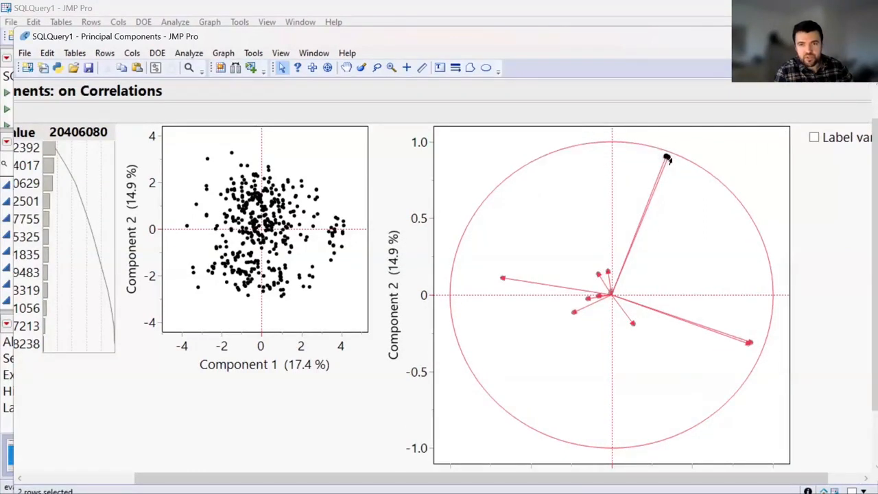
{"action": "left_click", "coordinate": [670, 162]}
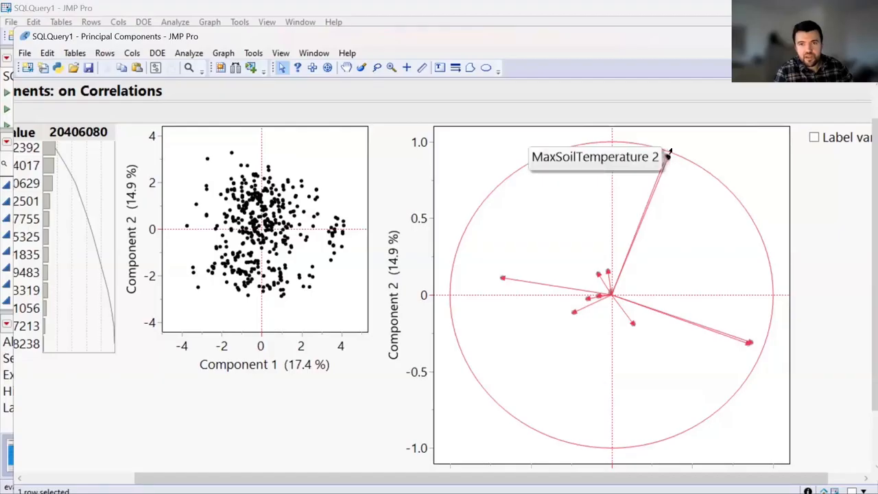
{"action": "left_click", "coordinate": [669, 152]}
{"action": "mouse_move", "coordinate": [666, 157]}
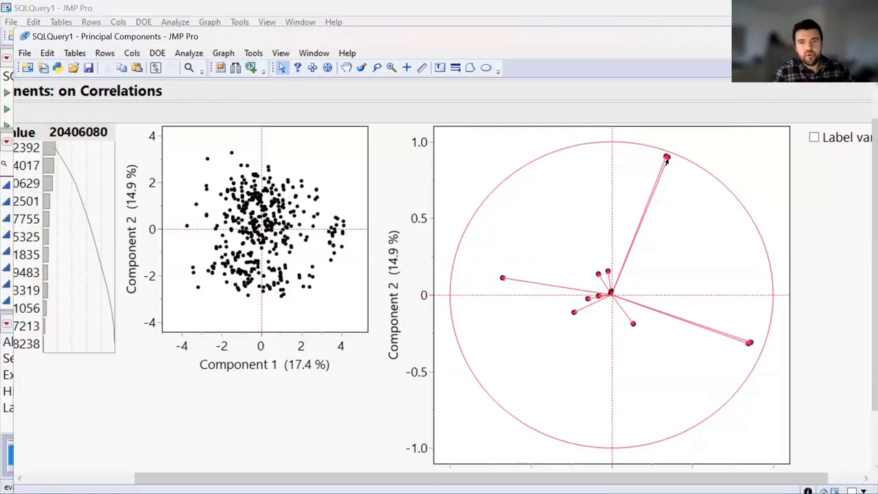
{"action": "left_click_drag", "start_coordinate": [684, 174], "coordinate": [657, 158]}
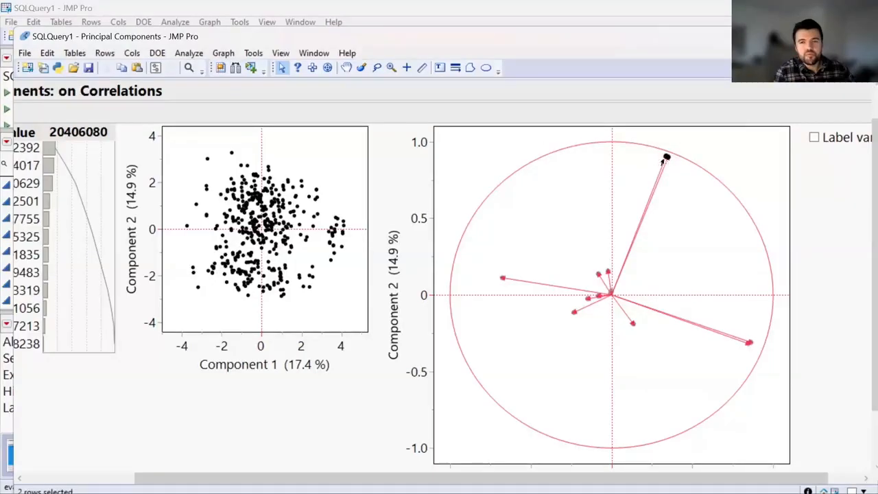
{"action": "mouse_move", "coordinate": [666, 158]}
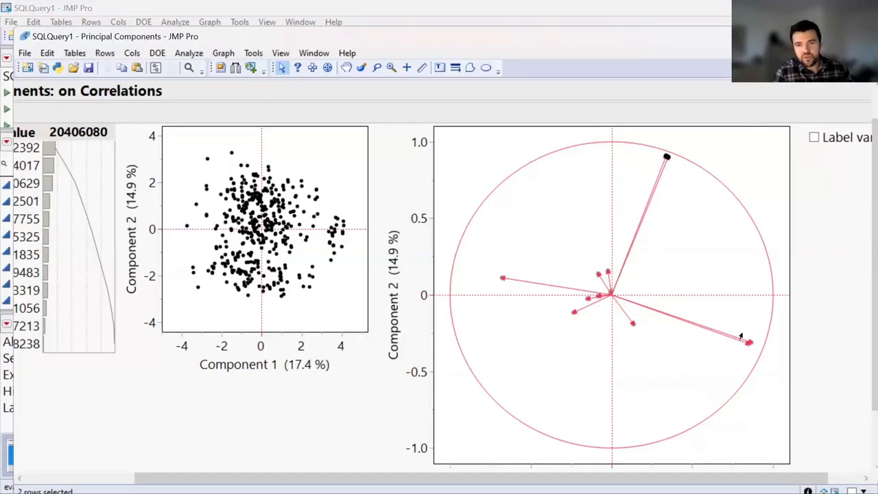
{"action": "left_click_drag", "start_coordinate": [741, 333], "coordinate": [759, 359]}
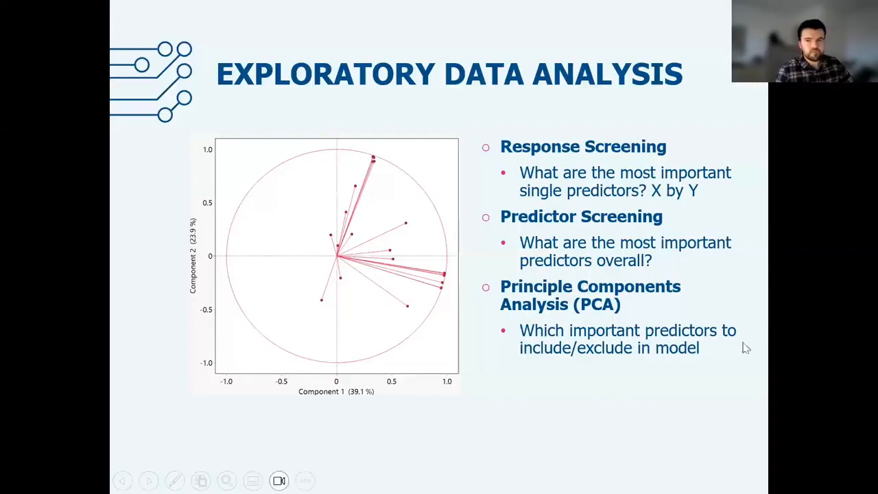
Step: Advance the presentation to the Model Screening slide, and switch back to the SQLQuery1 table in JMP
{"action": "left_click", "coordinate": [693, 295]}
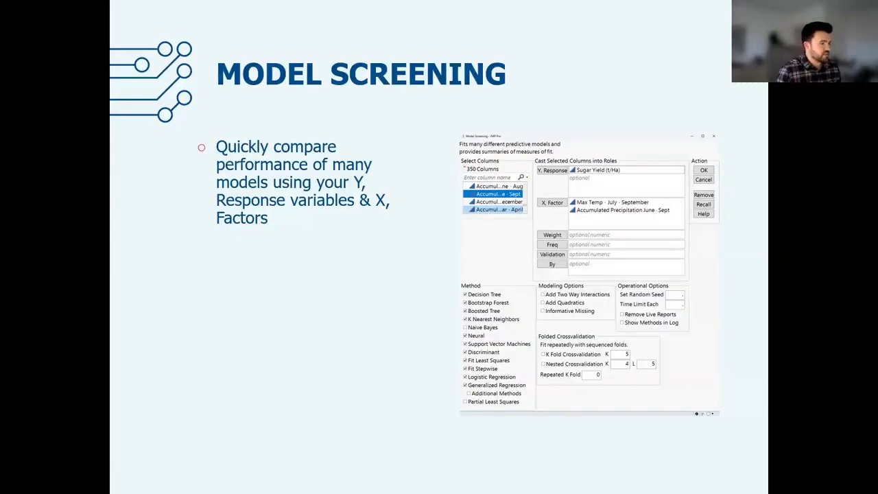
{"action": "key", "text": "alt+Tab"}
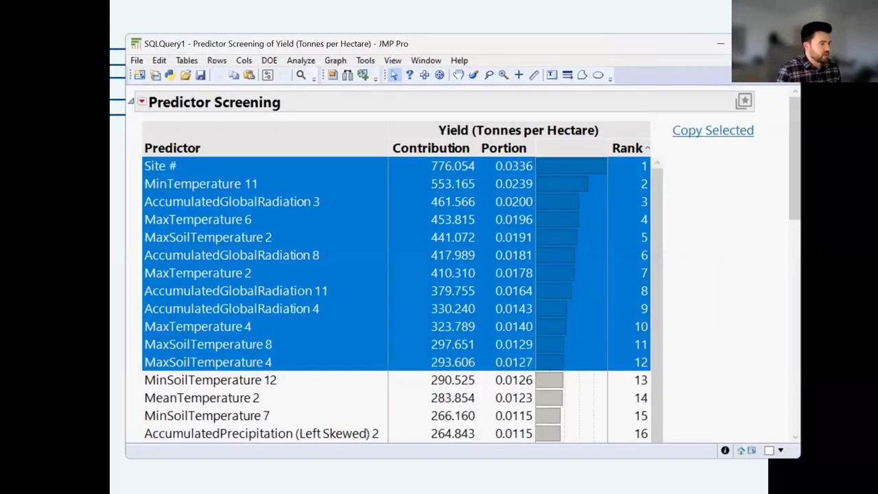
{"action": "key", "text": "alt+Tab"}
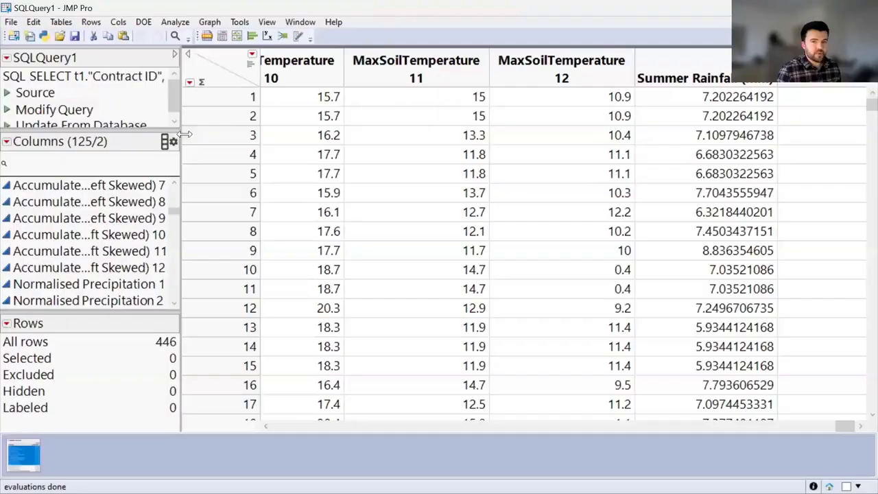
Step: Open the Model Screening platform and paste the copied top-ranked predictors in as X factors
{"action": "left_click", "coordinate": [176, 21]}
{"action": "mouse_move", "coordinate": [226, 165]}
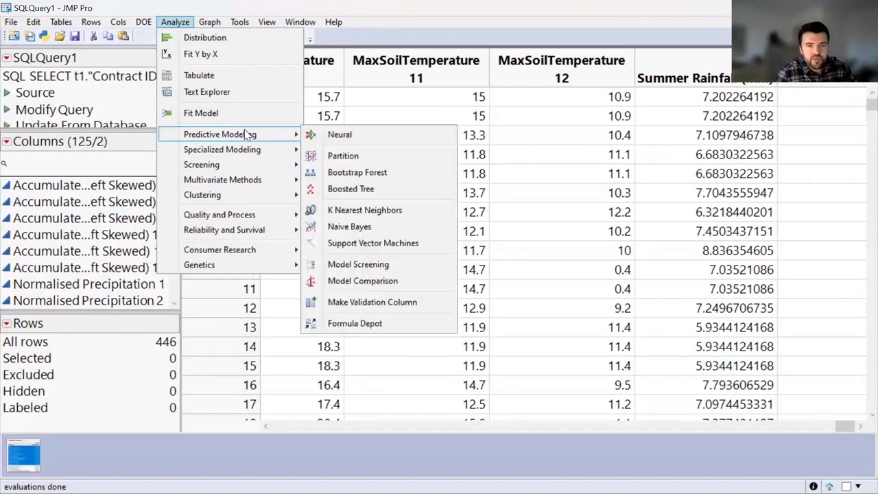
{"action": "mouse_move", "coordinate": [241, 136]}
{"action": "left_click", "coordinate": [358, 266]}
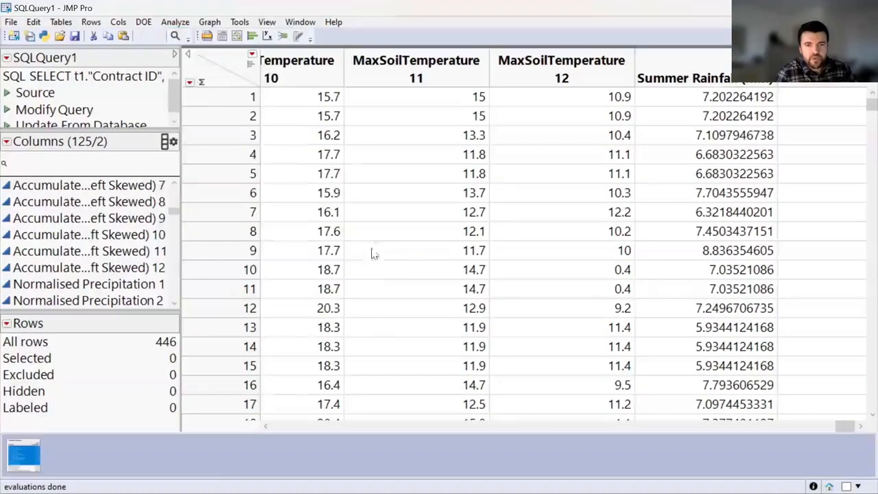
{"action": "mouse_move", "coordinate": [420, 55]}
{"action": "left_mouse_down"}
{"action": "mouse_move", "coordinate": [433, 124]}
{"action": "mouse_move", "coordinate": [433, 57]}
{"action": "left_mouse_up"}
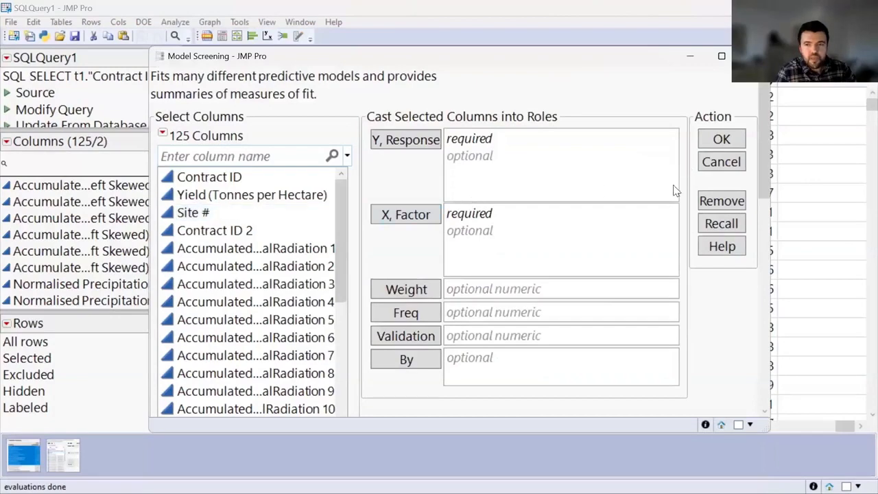
{"action": "right_click", "coordinate": [535, 224]}
{"action": "left_click", "coordinate": [572, 232]}
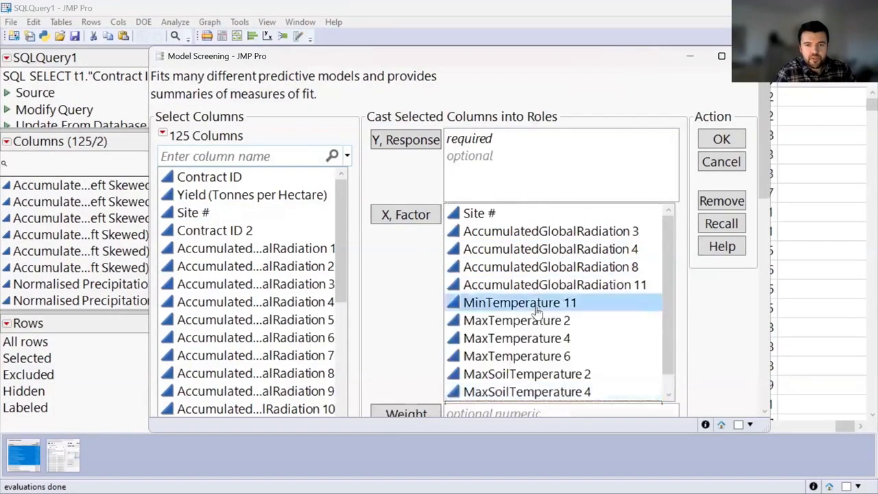
Step: Assign Yield (Tonnes per Hectare) as the Y response in the Model Screening setup
{"action": "scroll", "coordinate": [534, 313], "scroll_direction": "up", "scroll_amount": 3}
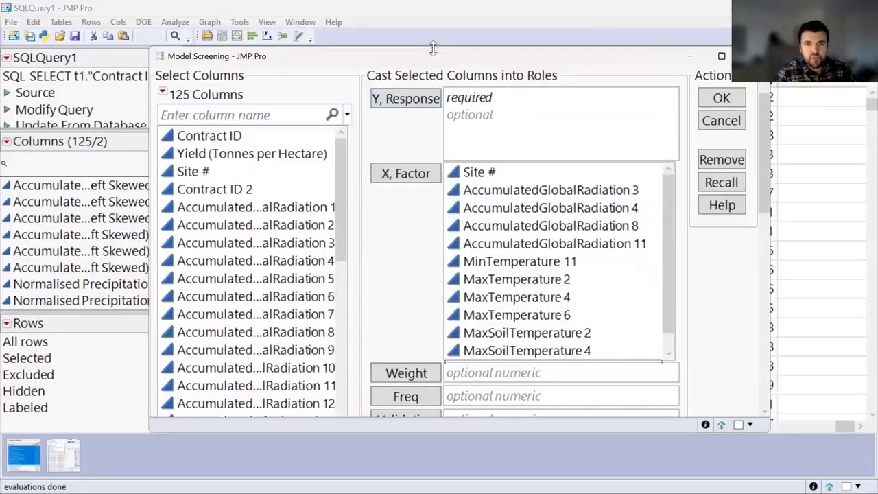
{"action": "mouse_move", "coordinate": [433, 48]}
{"action": "left_mouse_down"}
{"action": "mouse_move", "coordinate": [440, 102]}
{"action": "mouse_move", "coordinate": [419, 42]}
{"action": "left_mouse_up"}
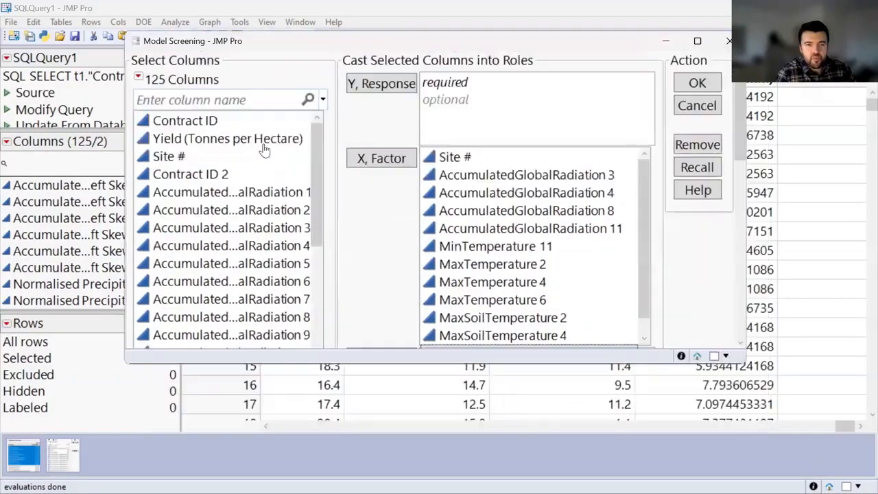
{"action": "left_click_drag", "start_coordinate": [231, 140], "coordinate": [453, 133]}
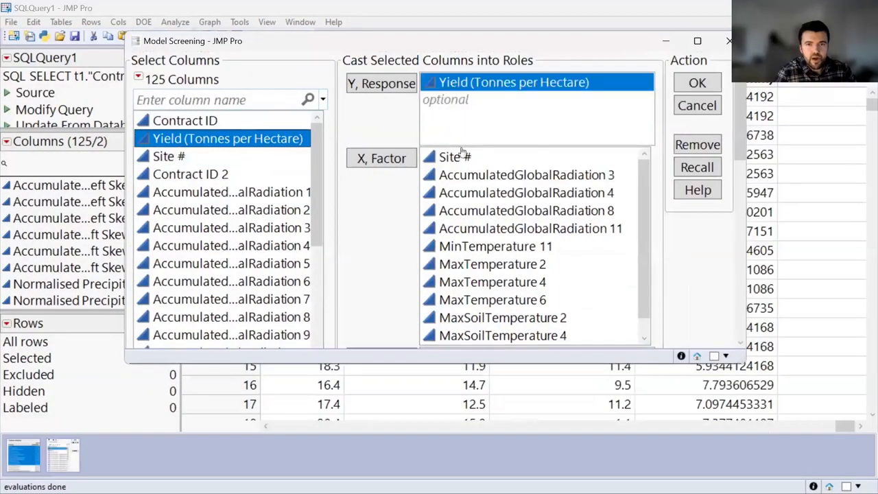
Step: Set the random seed to 123 in the Model Screening operational options, and clear the value again
{"action": "scroll", "coordinate": [485, 216], "scroll_direction": "down", "scroll_amount": 10}
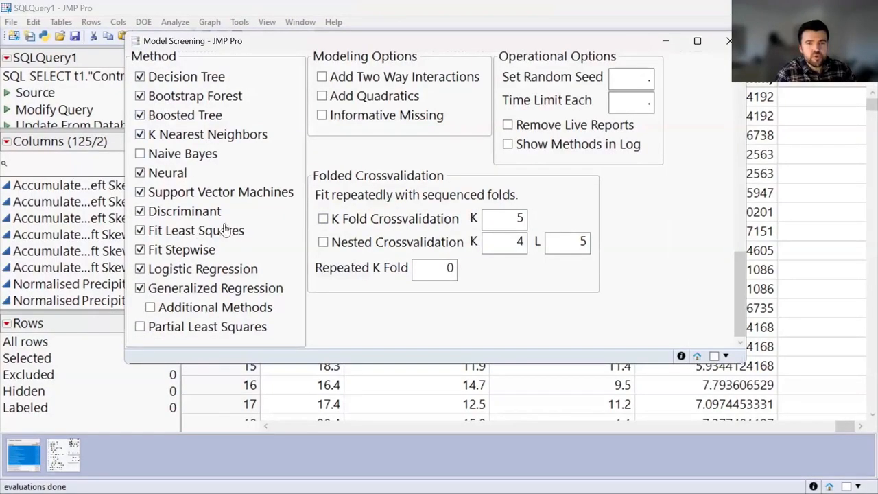
{"action": "left_click", "coordinate": [621, 81]}
{"action": "scroll", "coordinate": [597, 107], "scroll_direction": "up", "scroll_amount": 1}
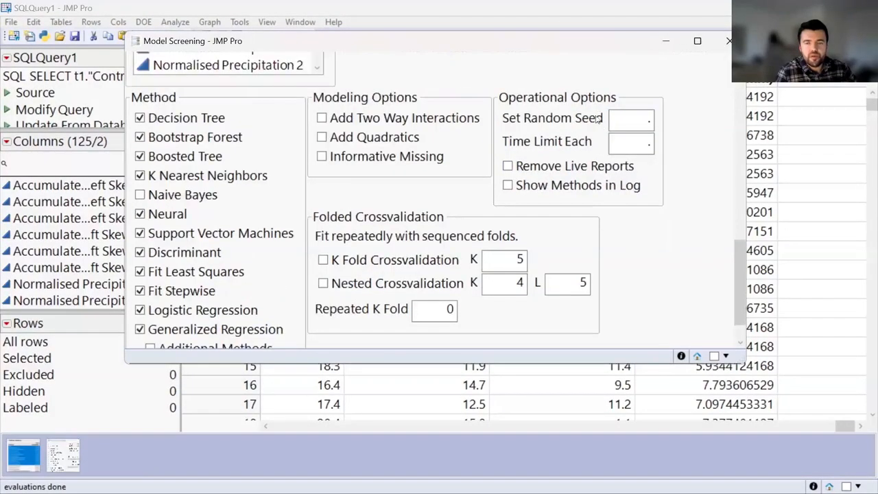
{"action": "type", "text": "123"}
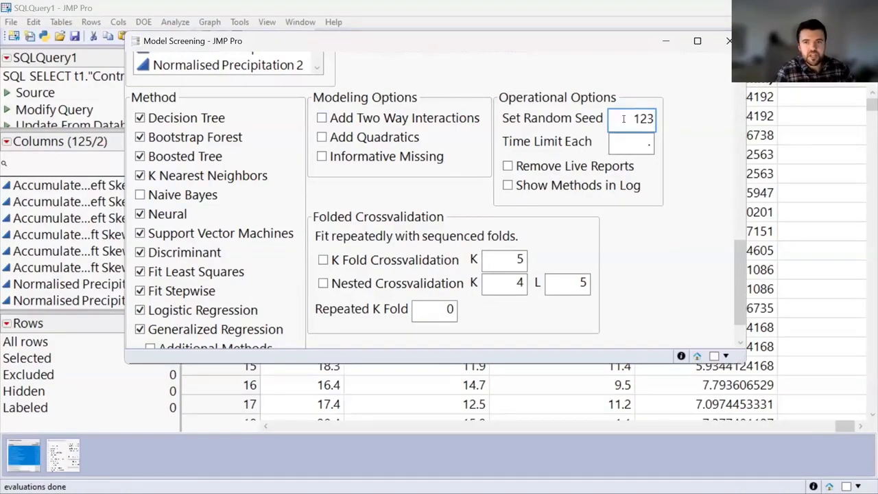
{"action": "double_click", "coordinate": [638, 119]}
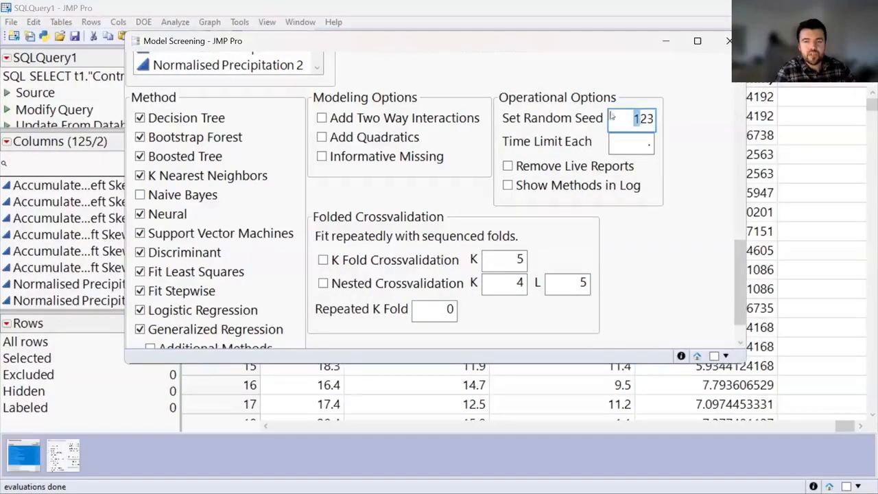
{"action": "left_click", "coordinate": [621, 120]}
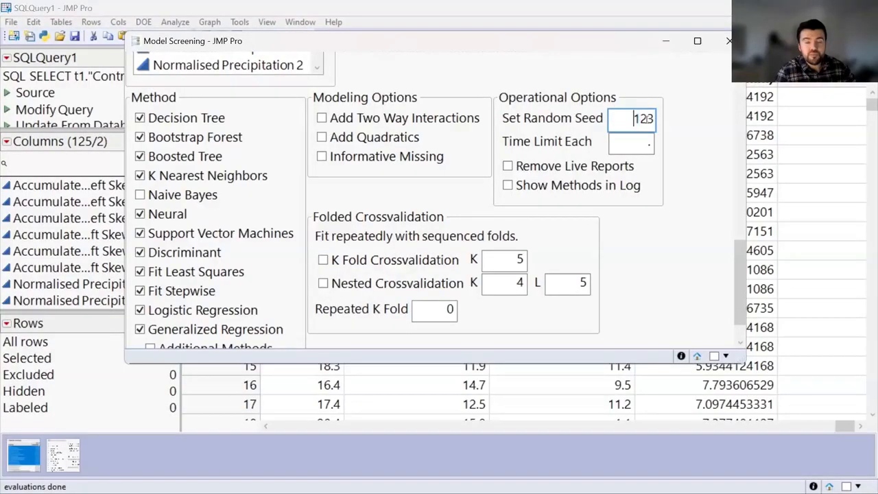
{"action": "double_click", "coordinate": [652, 119]}
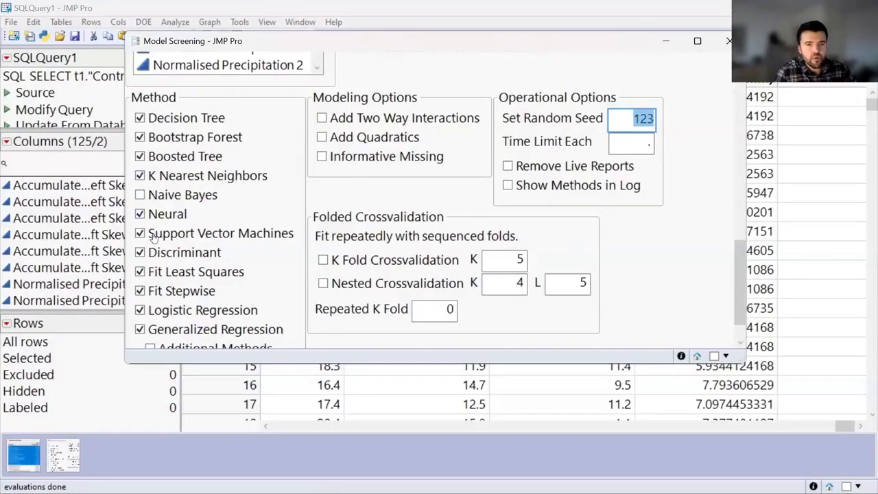
{"action": "key", "text": "Delete"}
{"action": "scroll", "coordinate": [161, 240], "scroll_direction": "down", "scroll_amount": 2}
{"action": "scroll", "coordinate": [388, 242], "scroll_direction": "up", "scroll_amount": 3}
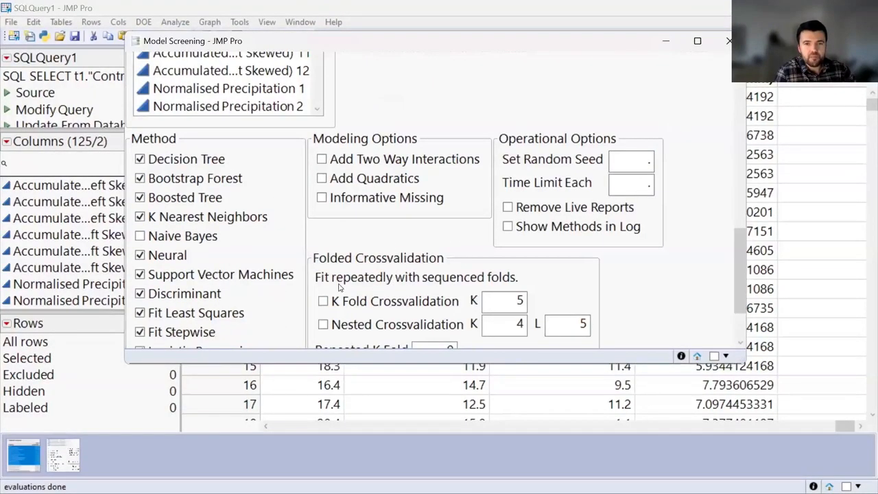
Step: Try the K Fold and Nested Crossvalidation options and the two-way interactions and quadratics options, leaving all of them off
{"action": "left_click", "coordinate": [326, 303]}
{"action": "left_click", "coordinate": [325, 303]}
{"action": "left_click", "coordinate": [326, 324]}
{"action": "left_click", "coordinate": [325, 304]}
{"action": "left_click", "coordinate": [326, 324]}
{"action": "left_click", "coordinate": [324, 301]}
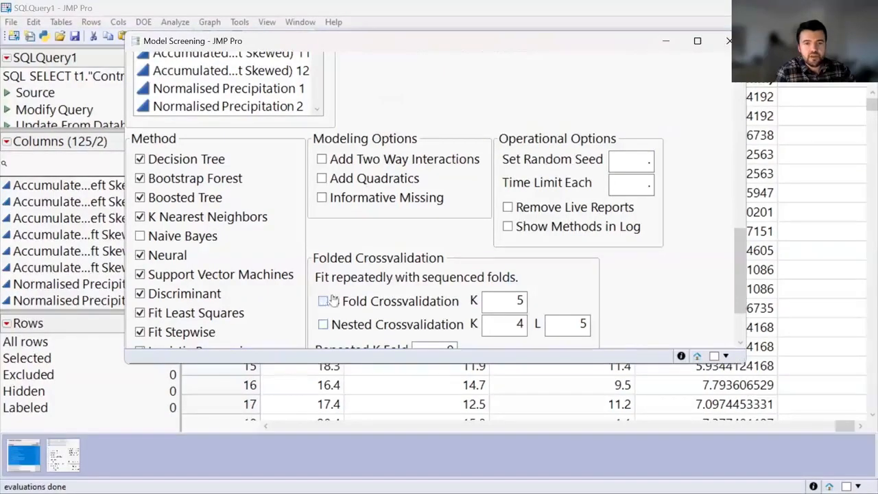
{"action": "left_click", "coordinate": [354, 163]}
{"action": "left_click", "coordinate": [350, 176]}
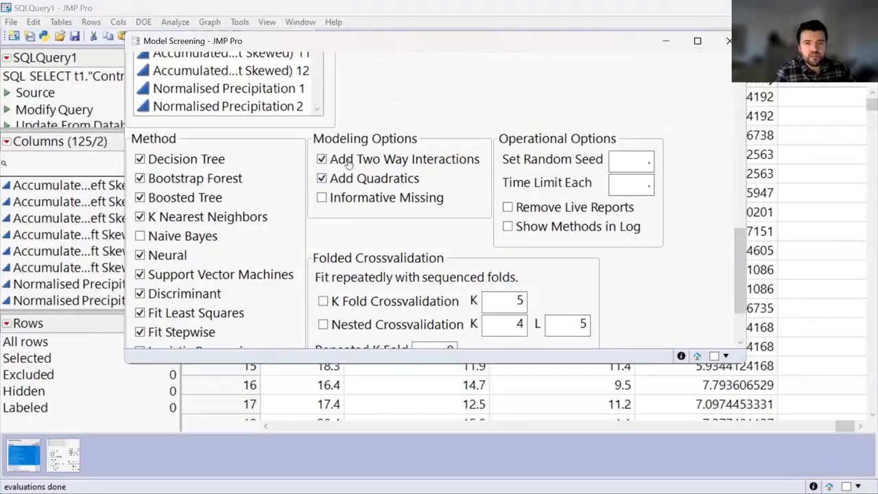
{"action": "left_click", "coordinate": [346, 162]}
{"action": "left_click", "coordinate": [335, 176]}
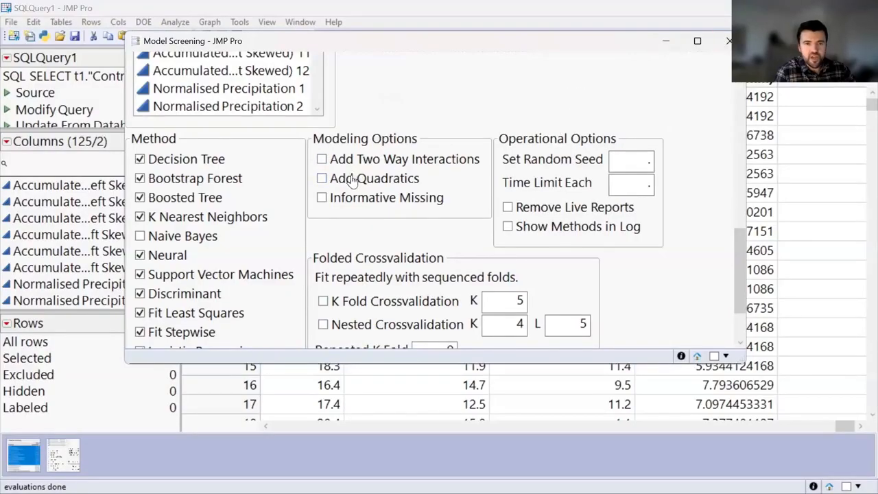
Step: Review the assigned factors and model options, and close the Model Screening setup without running it
{"action": "scroll", "coordinate": [259, 160], "scroll_direction": "up", "scroll_amount": 3}
{"action": "scroll", "coordinate": [259, 160], "scroll_direction": "up", "scroll_amount": 6}
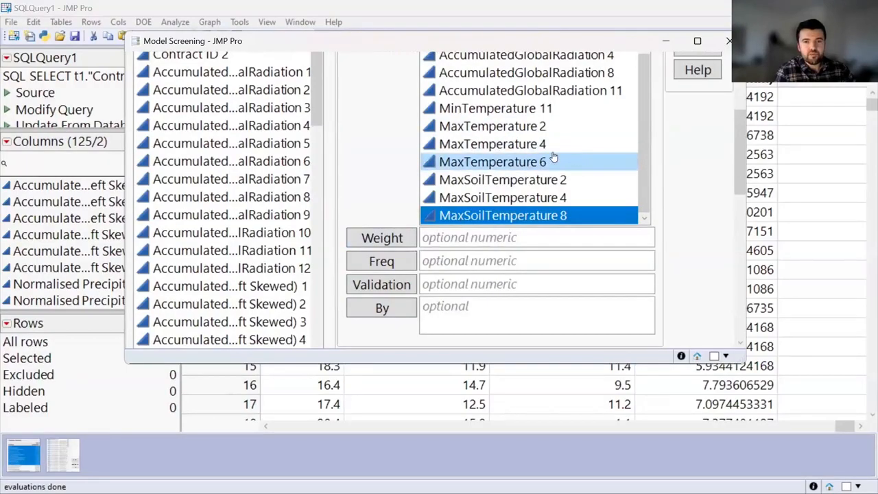
{"action": "scroll", "coordinate": [539, 157], "scroll_direction": "down", "scroll_amount": 6}
{"action": "scroll", "coordinate": [525, 221], "scroll_direction": "down", "scroll_amount": 6}
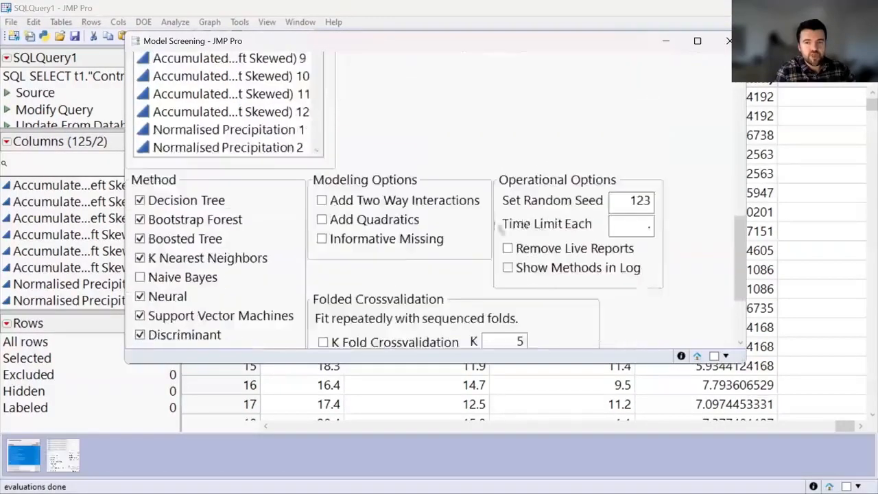
{"action": "scroll", "coordinate": [354, 327], "scroll_direction": "up", "scroll_amount": 12}
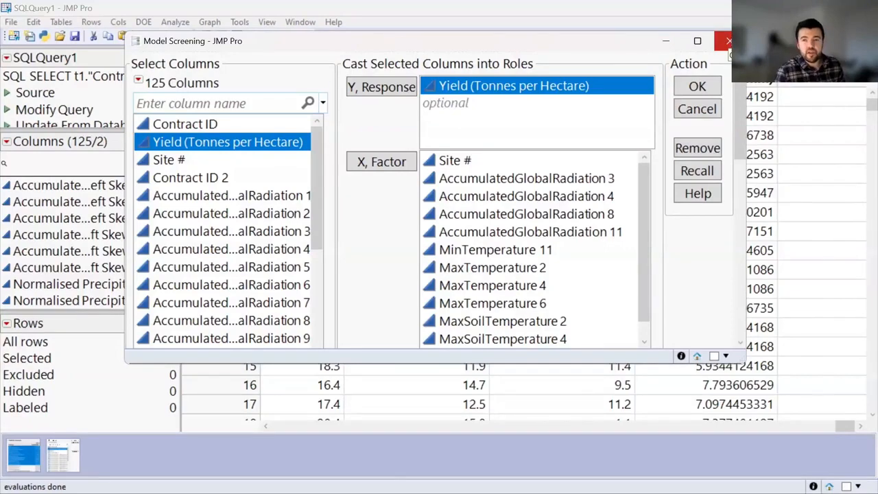
{"action": "left_click", "coordinate": [729, 42]}
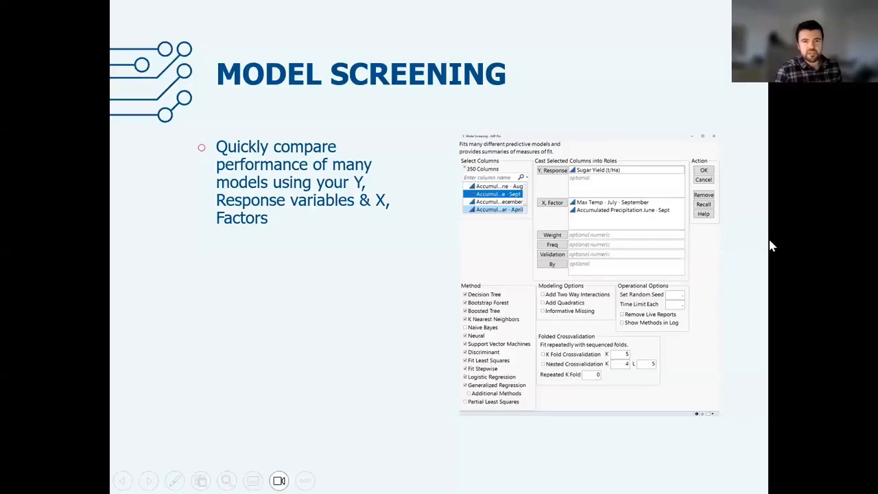
Step: Advance the presentation to the Model Training / Tuning slide, and switch back to the SQLQuery1 table in JMP
{"action": "left_click", "coordinate": [772, 254]}
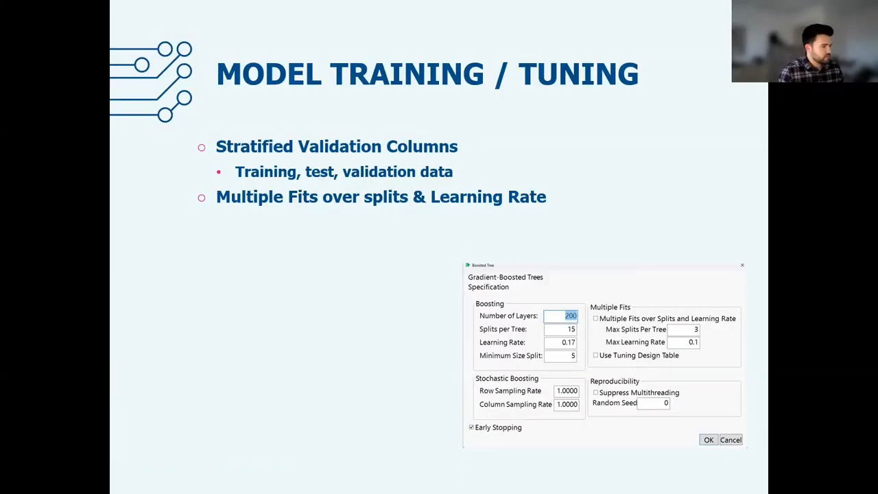
{"action": "key", "text": "alt+Tab"}
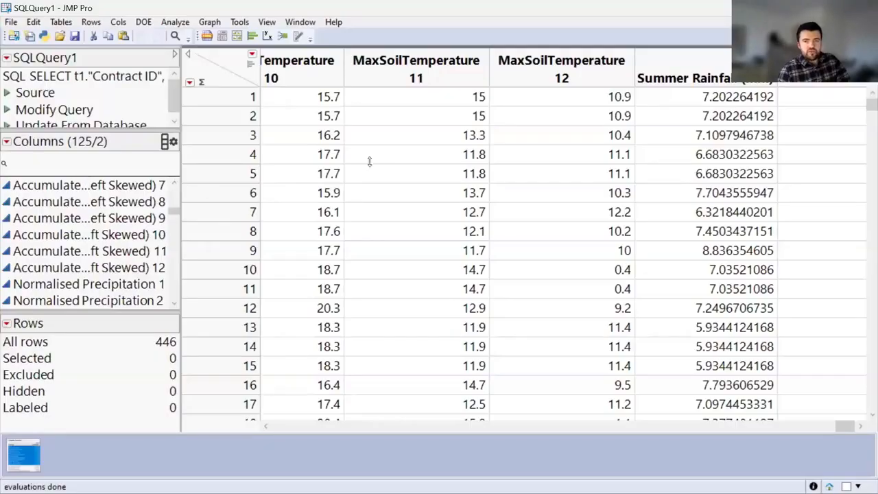
Step: Start Make Validation Column for the table and assign Site # as the stratification column
{"action": "left_click", "coordinate": [178, 22]}
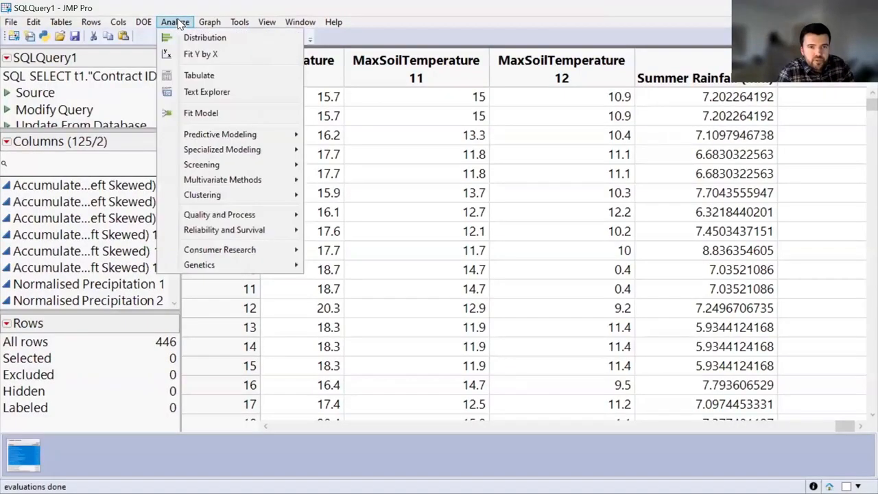
{"action": "mouse_move", "coordinate": [251, 136]}
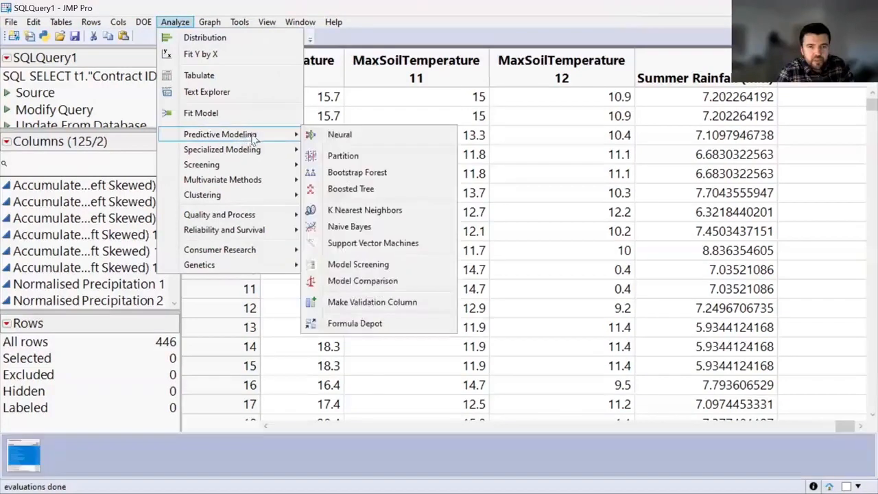
{"action": "left_click", "coordinate": [394, 310]}
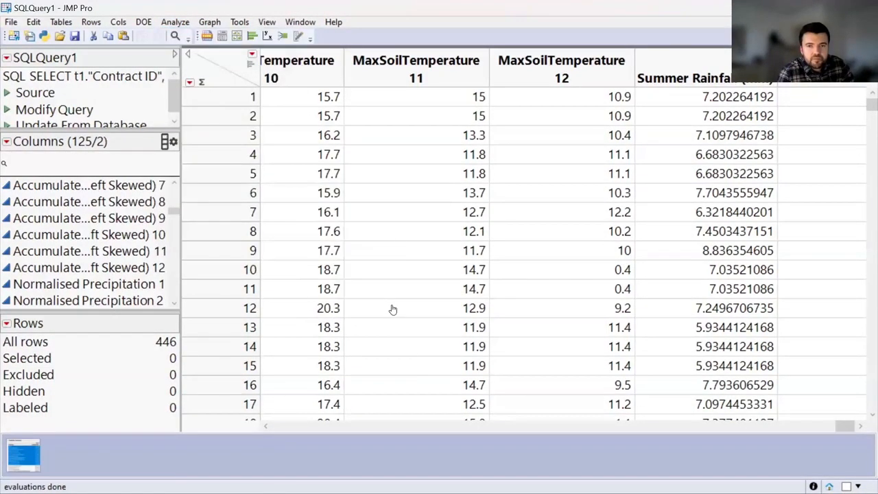
{"action": "left_click_drag", "start_coordinate": [506, 71], "coordinate": [542, 60]}
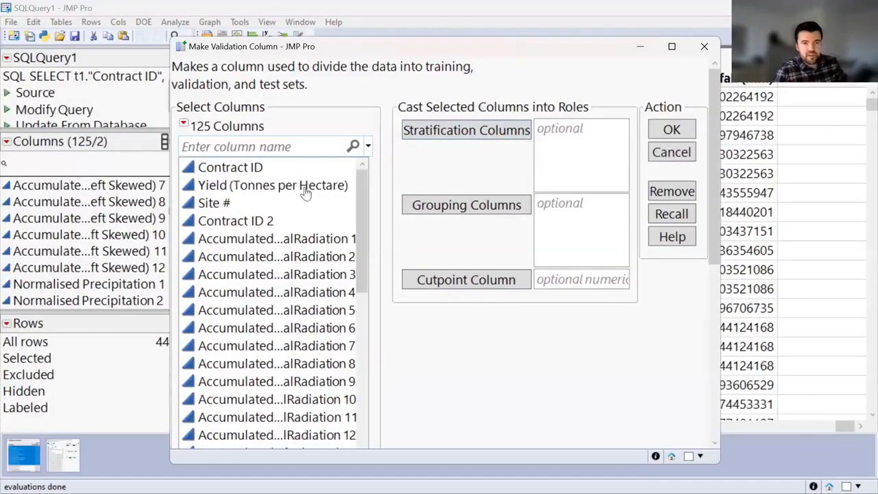
{"action": "left_click", "coordinate": [227, 203]}
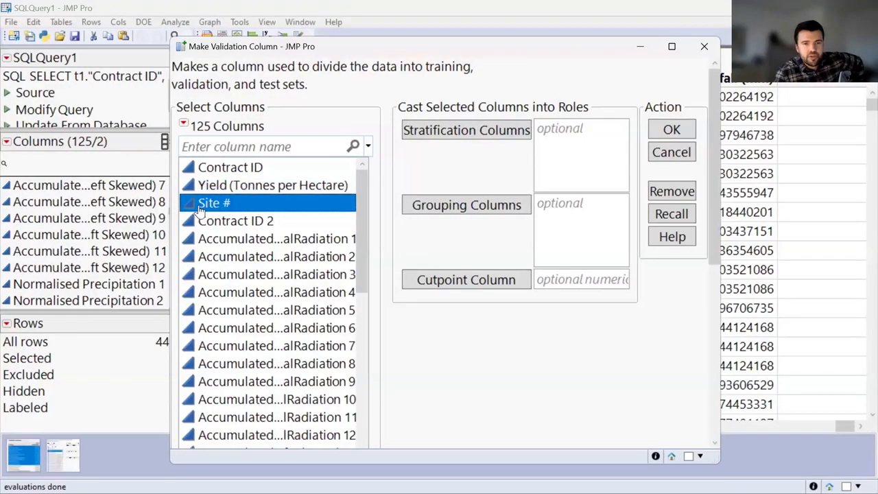
{"action": "left_click_drag", "start_coordinate": [201, 207], "coordinate": [579, 153]}
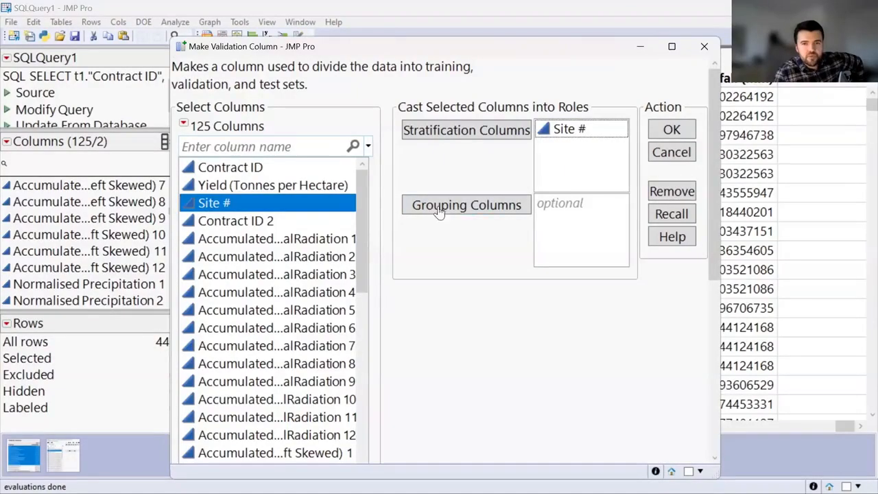
Step: Check the selected validation method and accept the column roles to open the stratified validation column settings
{"action": "scroll", "coordinate": [599, 391], "scroll_direction": "down", "scroll_amount": 5}
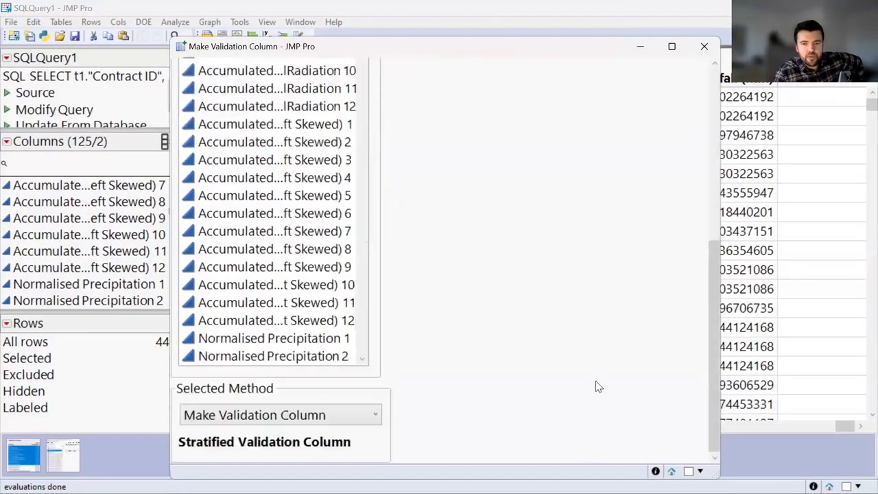
{"action": "scroll", "coordinate": [604, 376], "scroll_direction": "up", "scroll_amount": 5}
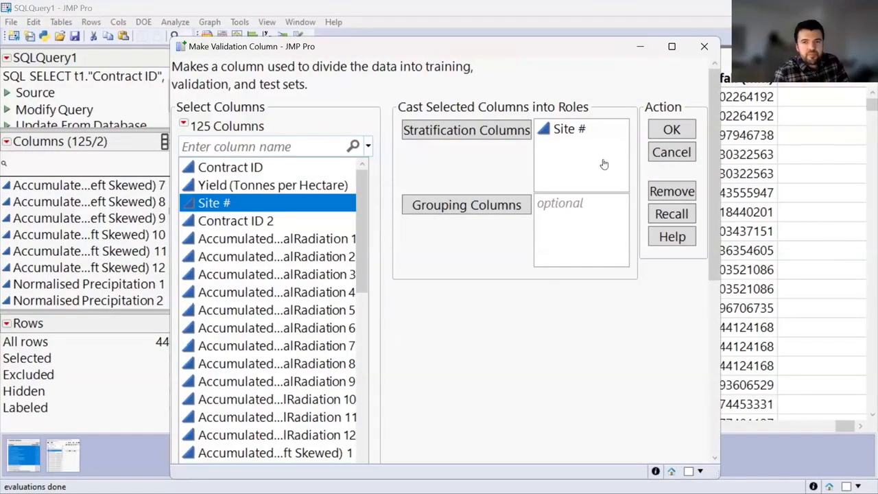
{"action": "left_click", "coordinate": [557, 137]}
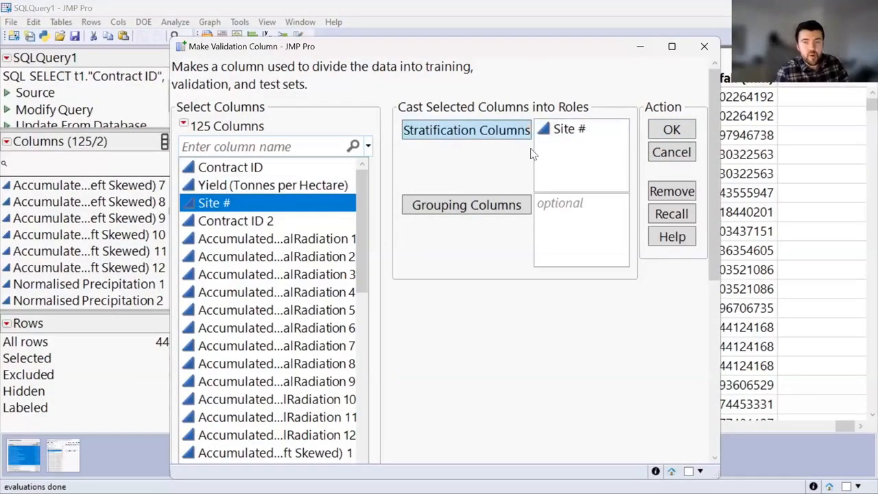
{"action": "left_click", "coordinate": [660, 130]}
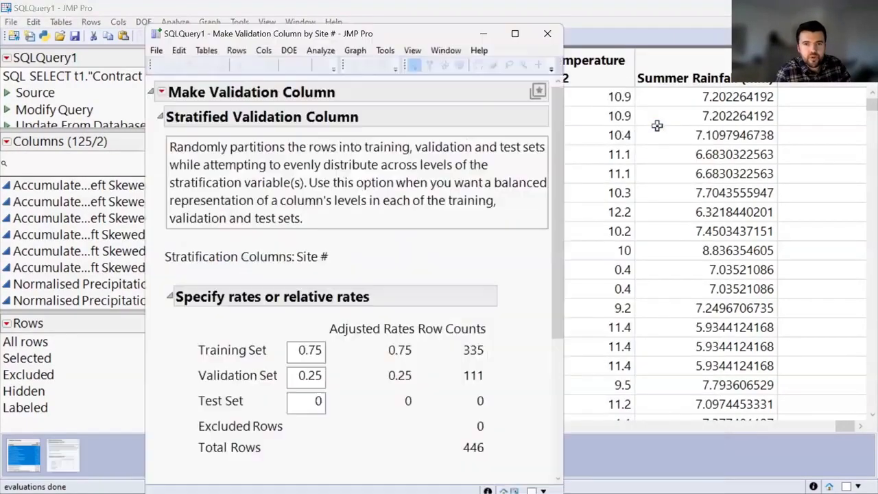
Step: Set the stratified split rates to 0.7 training, 0.2 validation and 0.1 test, and create the fixed Validation column
{"action": "left_click_drag", "start_coordinate": [431, 24], "coordinate": [421, 64]}
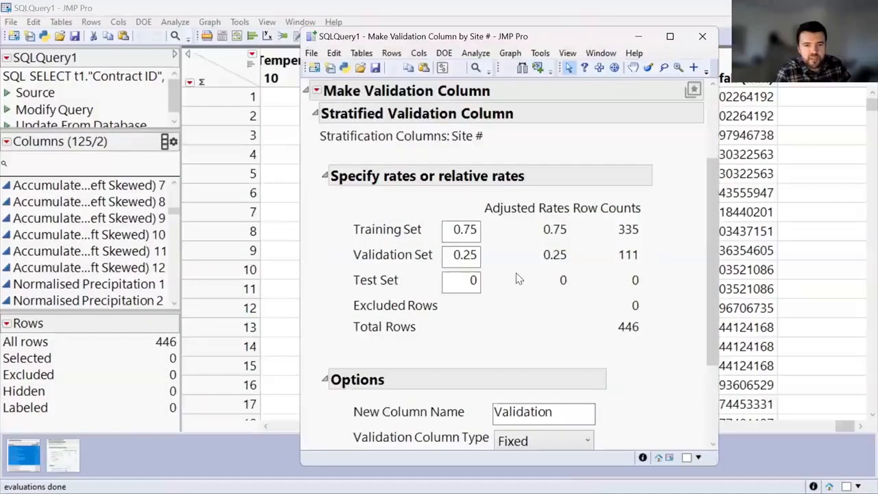
{"action": "left_click", "coordinate": [466, 229]}
{"action": "type", "text": ".7"}
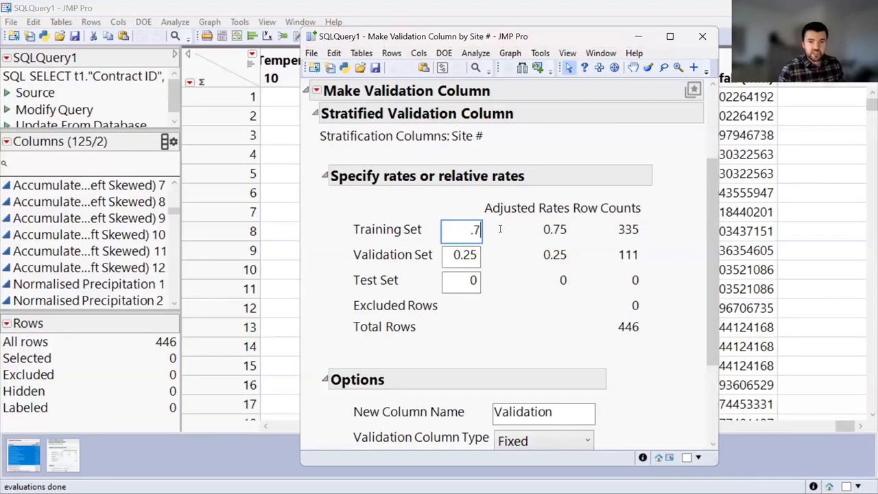
{"action": "left_click", "coordinate": [479, 261]}
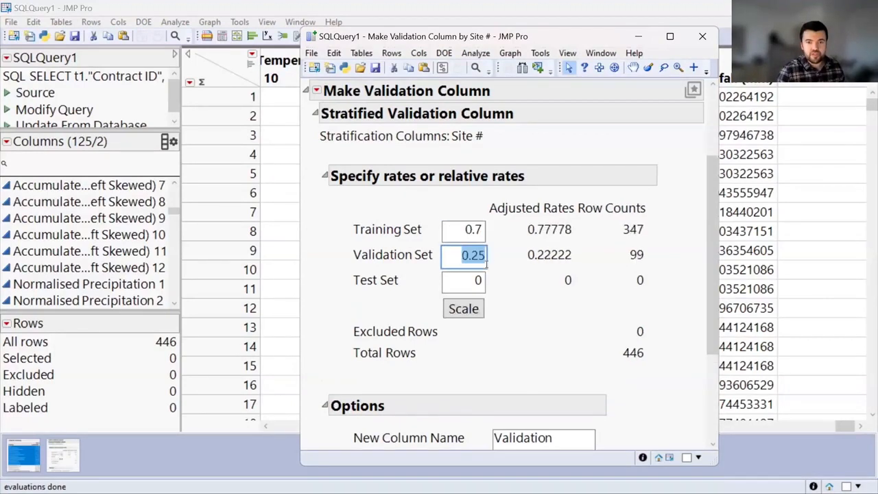
{"action": "type", "text": "20"}
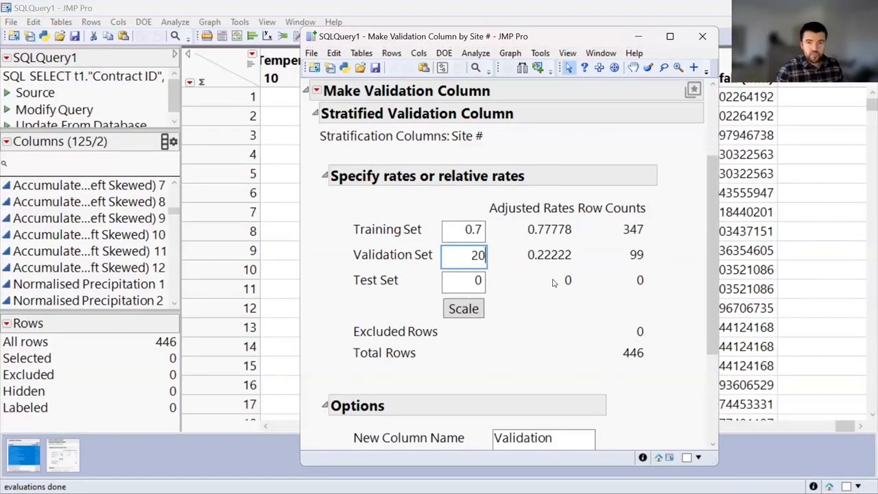
{"action": "key", "text": "BackSpace"}
{"action": "type", "text": "2"}
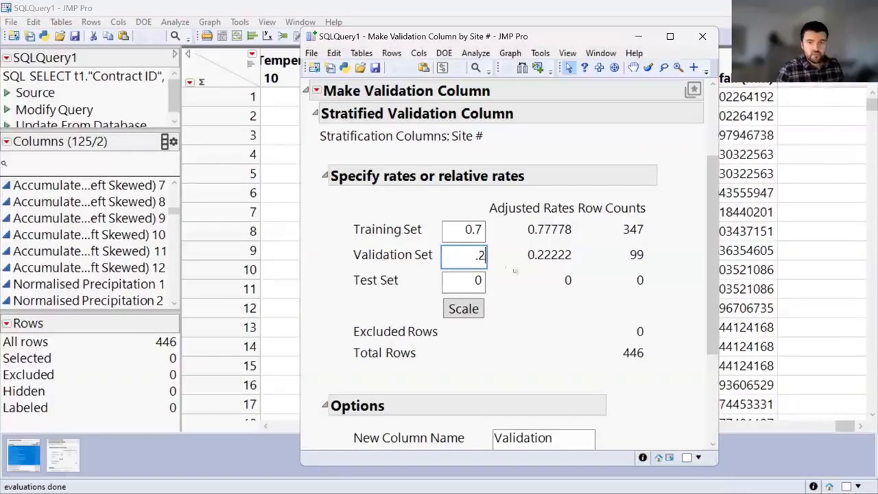
{"action": "left_click", "coordinate": [463, 280]}
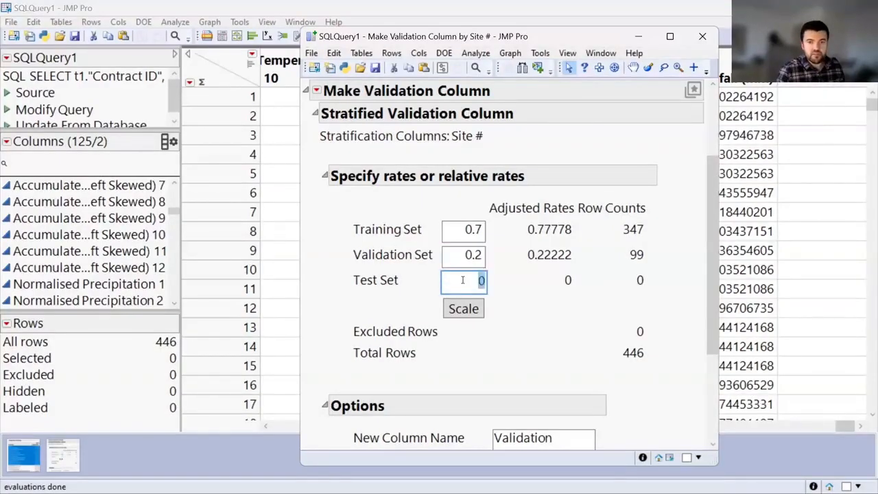
{"action": "type", "text": "0.1"}
{"action": "left_click", "coordinate": [519, 283]}
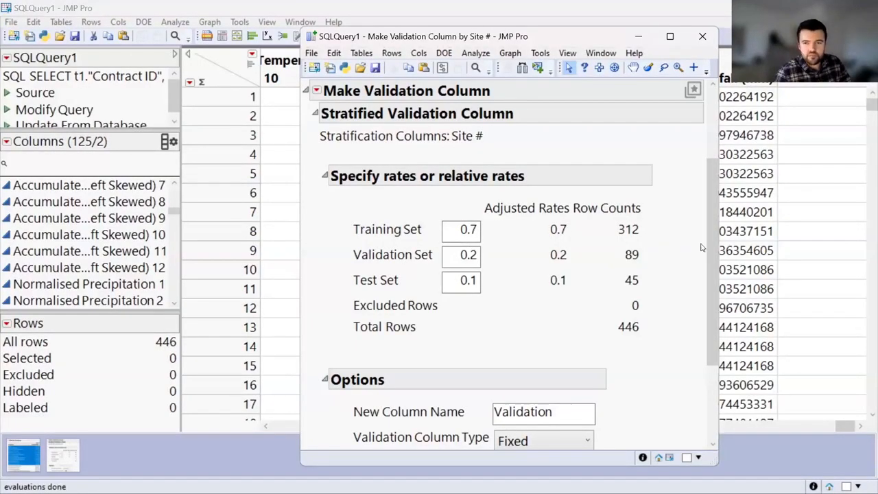
{"action": "left_click_drag", "start_coordinate": [715, 292], "coordinate": [717, 384]}
{"action": "left_click", "coordinate": [376, 433]}
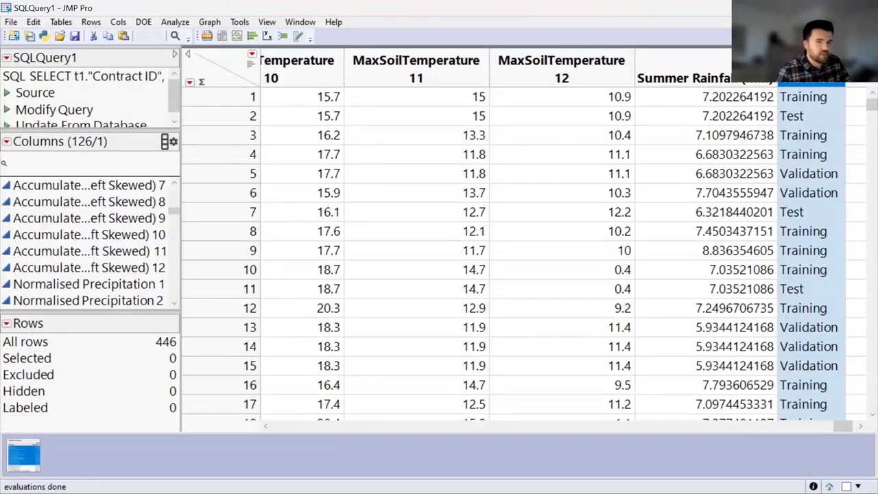
Step: Start Fit Model, paste the copied predictor columns as model effects, and assign Yield (Tonnes per Hectare) as the response
{"action": "left_click", "coordinate": [175, 22]}
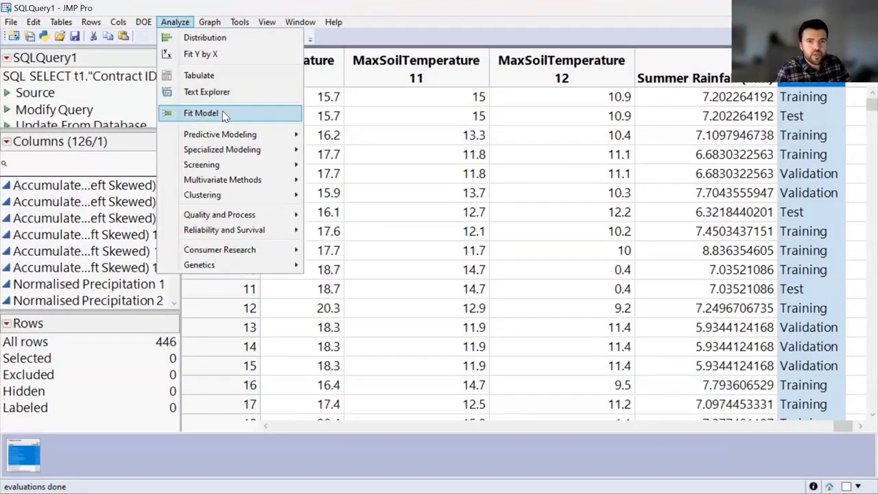
{"action": "left_click", "coordinate": [223, 113]}
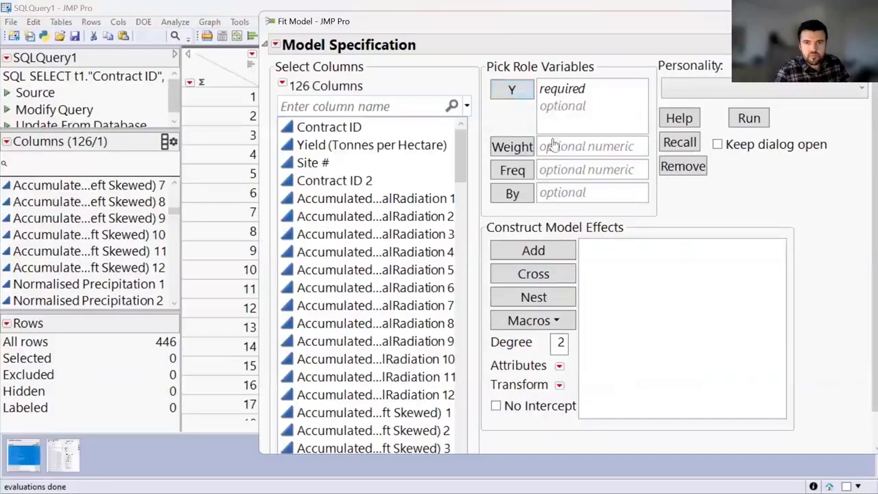
{"action": "right_click", "coordinate": [605, 259]}
{"action": "left_click", "coordinate": [633, 267]}
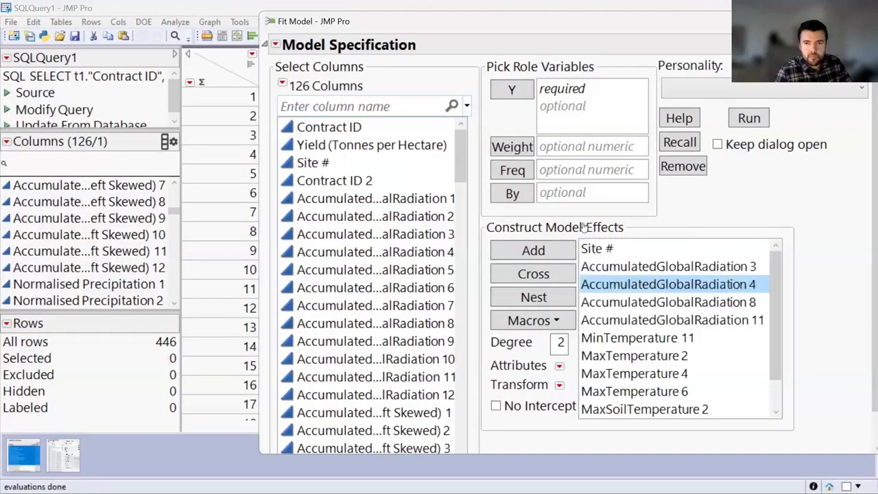
{"action": "left_click_drag", "start_coordinate": [348, 140], "coordinate": [577, 122]}
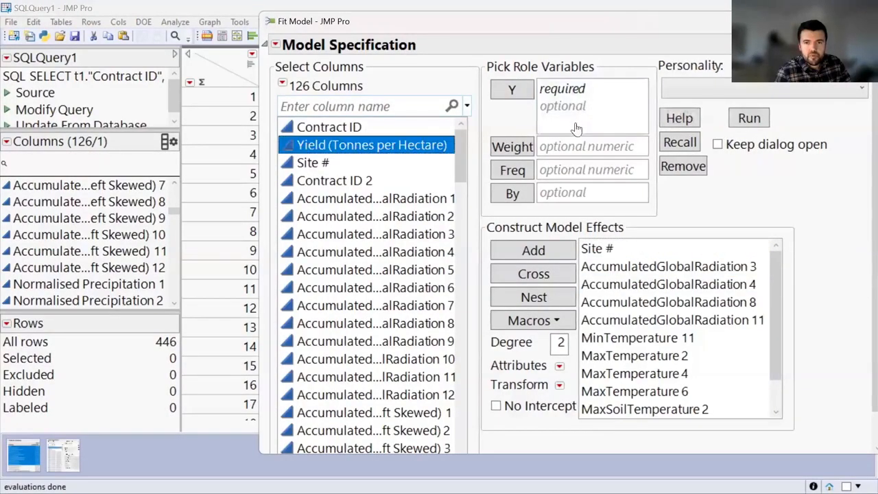
Step: Assign the Validation column to the validation role and run the Standard Least Squares model
{"action": "scroll", "coordinate": [394, 254], "scroll_direction": "down", "scroll_amount": 20}
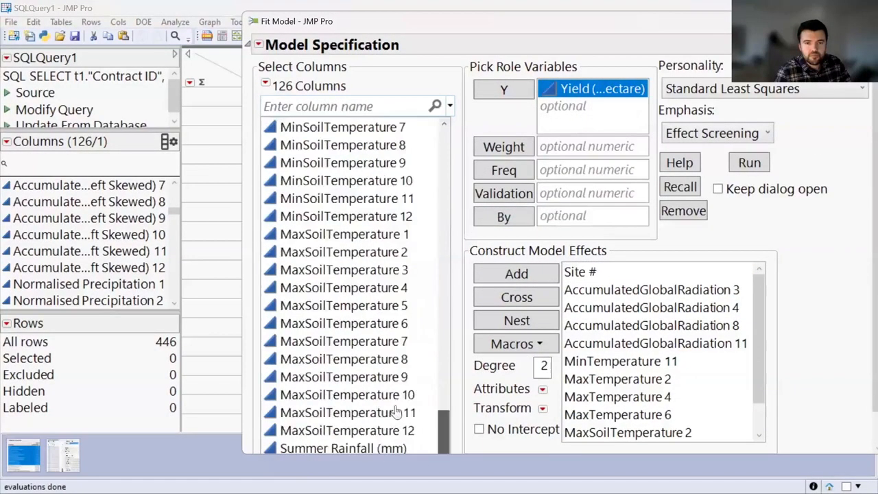
{"action": "left_click", "coordinate": [353, 439]}
{"action": "left_click_drag", "start_coordinate": [354, 430], "coordinate": [569, 159]}
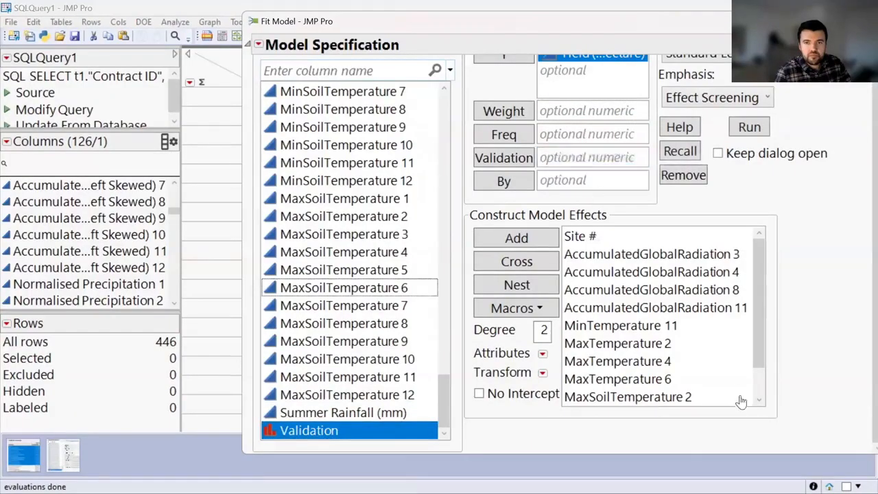
{"action": "left_click", "coordinate": [737, 401]}
{"action": "scroll", "coordinate": [712, 150], "scroll_direction": "up", "scroll_amount": 1}
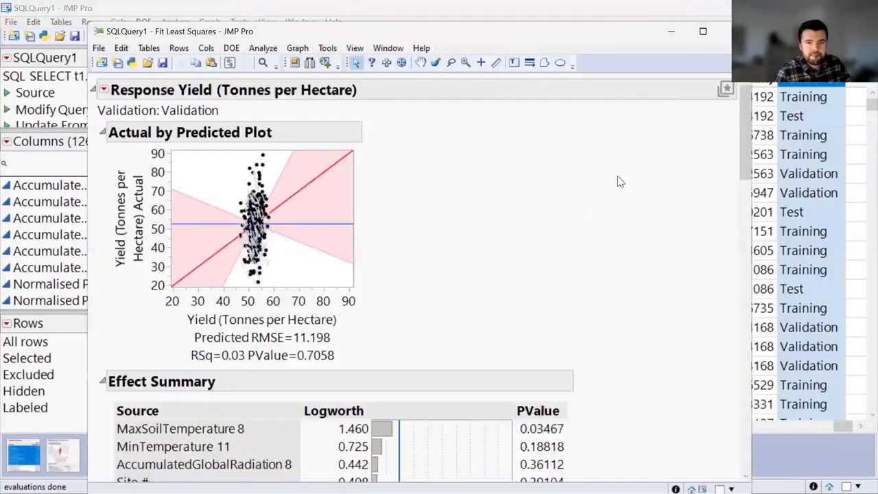
Step: Minimize the Fit Least Squares report and switch to the presentation's Model Training / Tuning slide
{"action": "left_click", "coordinate": [673, 31]}
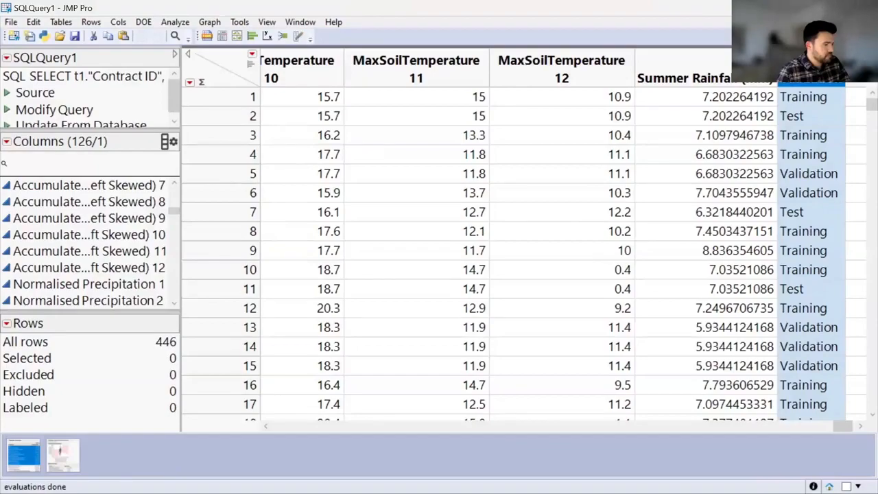
{"action": "key", "text": "alt+Tab"}
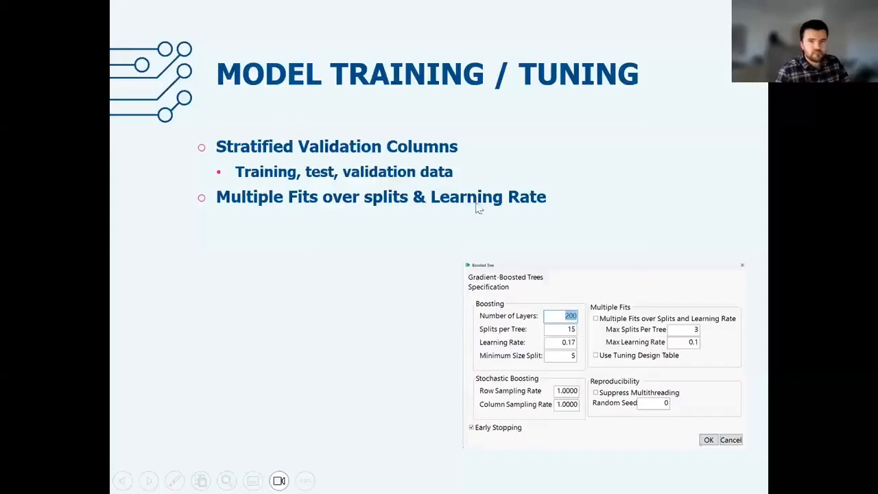
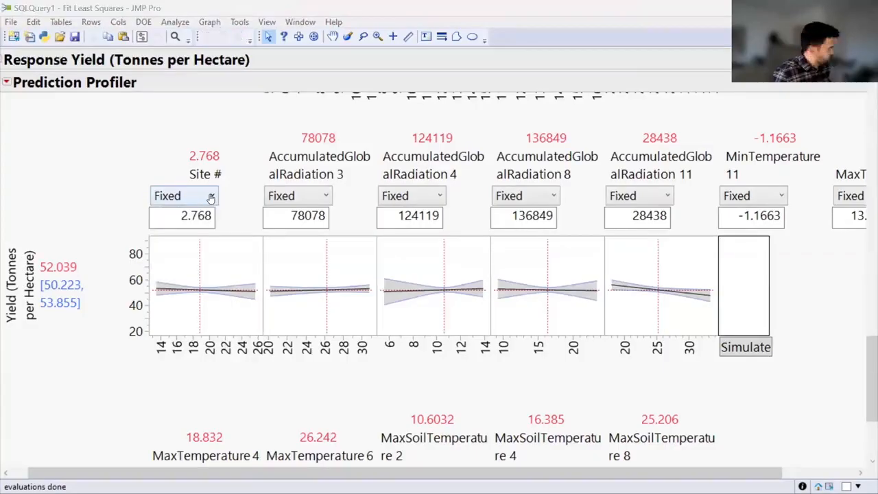
Step: Set the simulator input of Site # in the Prediction Profiler to Random
{"action": "left_click", "coordinate": [211, 197]}
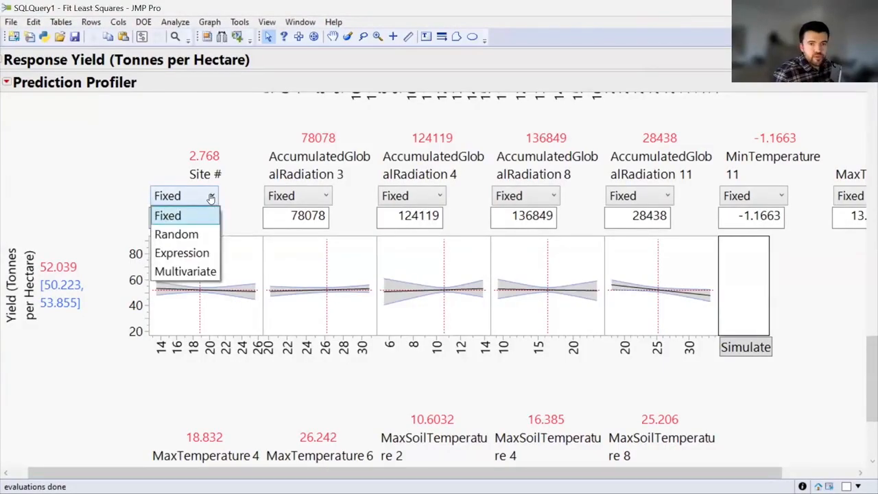
{"action": "left_click", "coordinate": [140, 185]}
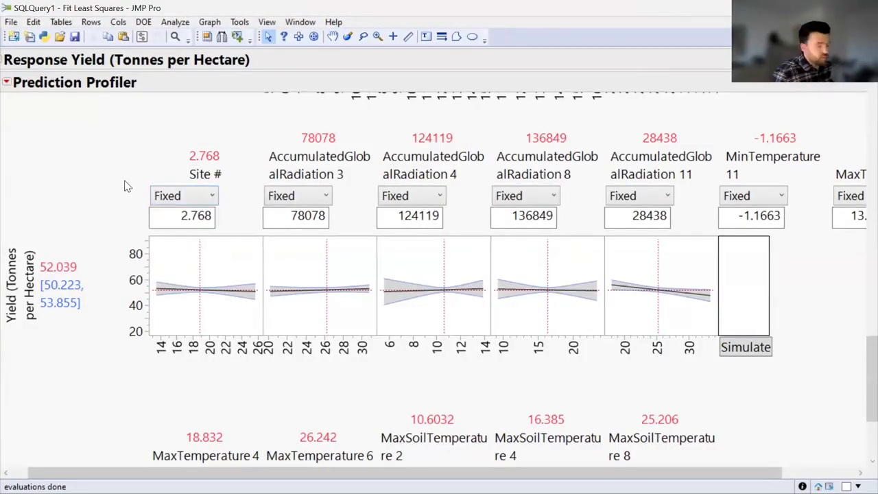
{"action": "left_click", "coordinate": [210, 198]}
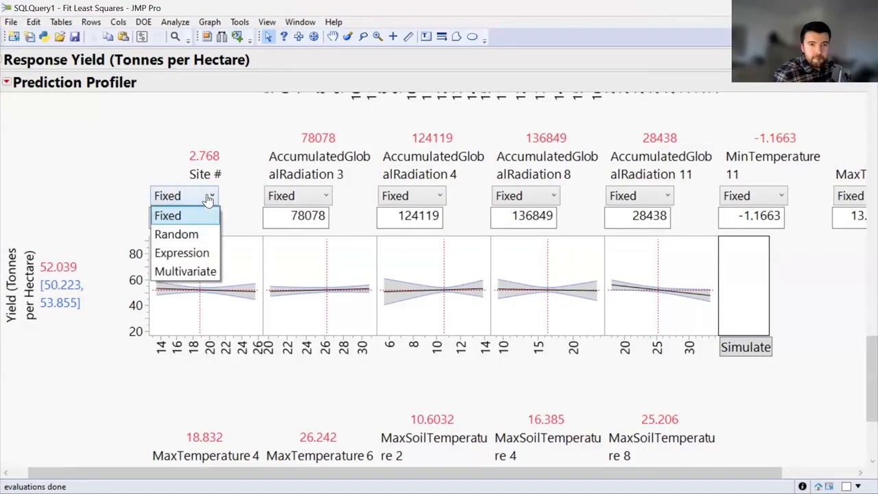
{"action": "left_click", "coordinate": [197, 236]}
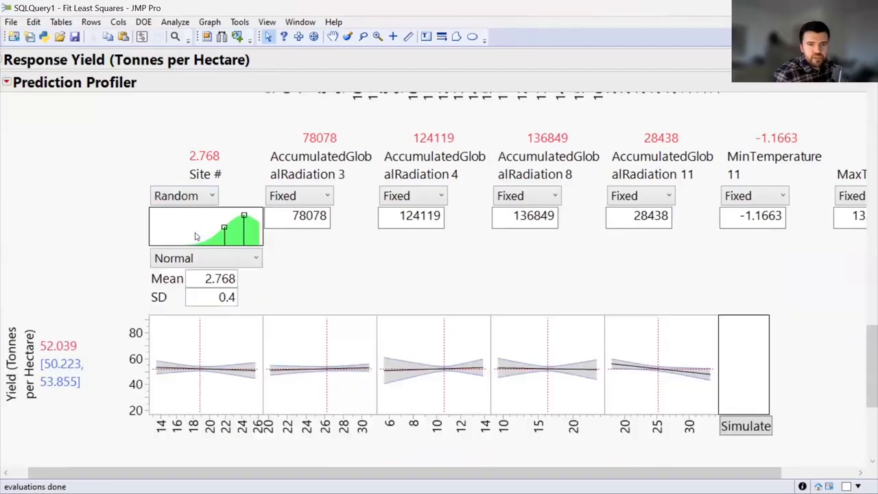
Step: Try to apply the Random setting from Site # to all the other profiler factors
{"action": "left_click", "coordinate": [211, 197]}
{"action": "left_click", "coordinate": [188, 237]}
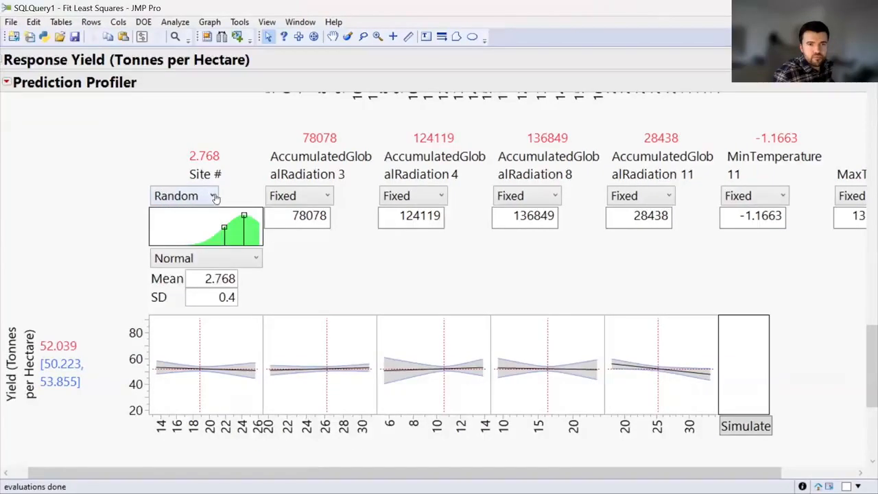
{"action": "left_click", "coordinate": [212, 197]}
{"action": "left_click", "coordinate": [188, 235]}
{"action": "left_click", "coordinate": [192, 198]}
{"action": "left_click", "coordinate": [182, 234]}
{"action": "left_click", "coordinate": [199, 198]}
{"action": "left_click", "coordinate": [185, 234]}
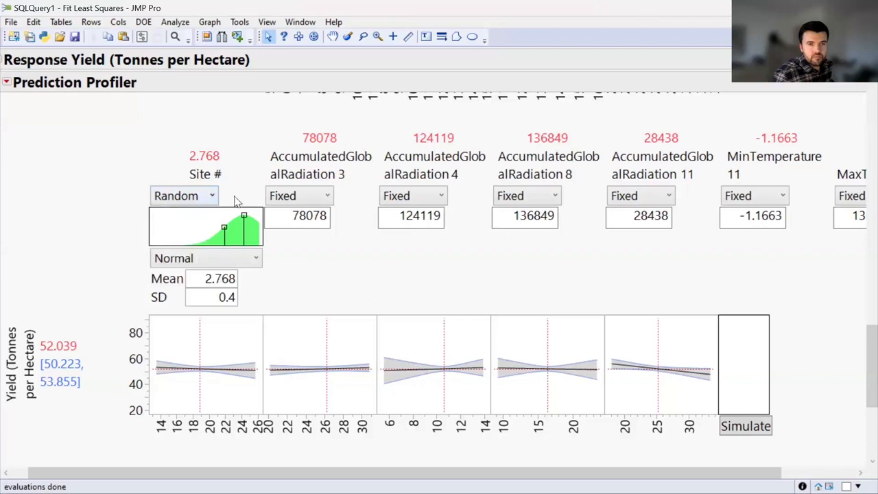
Step: Apply Random to all remaining profiler factors at once from AccumulatedGlobalRadiation 3, and shrink the profiler plots
{"action": "left_click", "coordinate": [322, 197]}
{"action": "left_click", "coordinate": [305, 232], "text": "ctrl"}
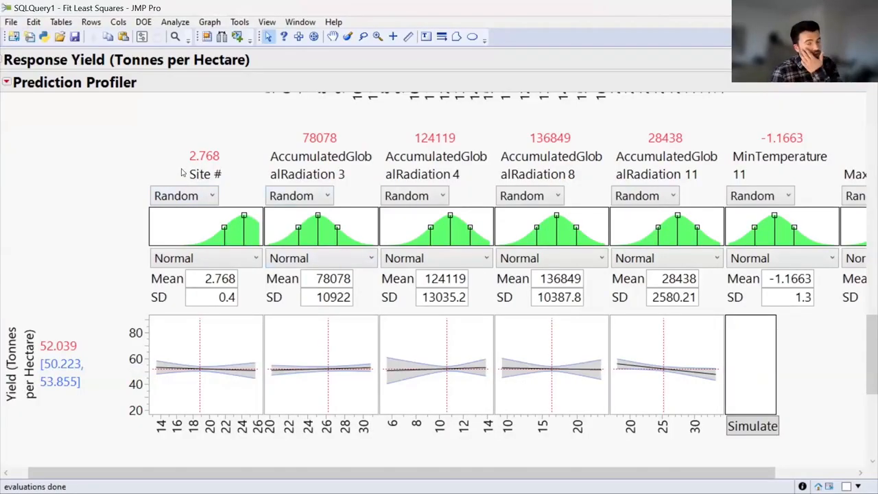
{"action": "scroll", "coordinate": [219, 189], "scroll_direction": "up", "scroll_amount": 4}
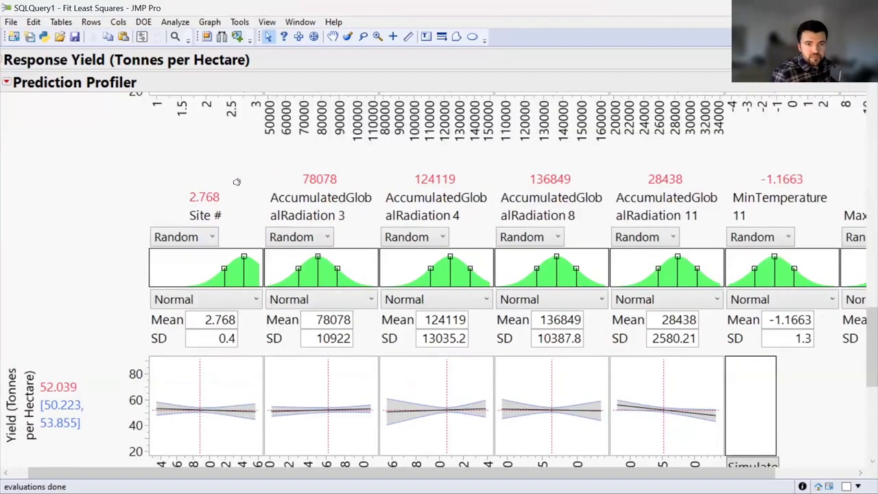
{"action": "mouse_move", "coordinate": [231, 188]}
{"action": "left_mouse_down"}
{"action": "mouse_move", "coordinate": [217, 187]}
{"action": "mouse_move", "coordinate": [228, 185]}
{"action": "left_mouse_up"}
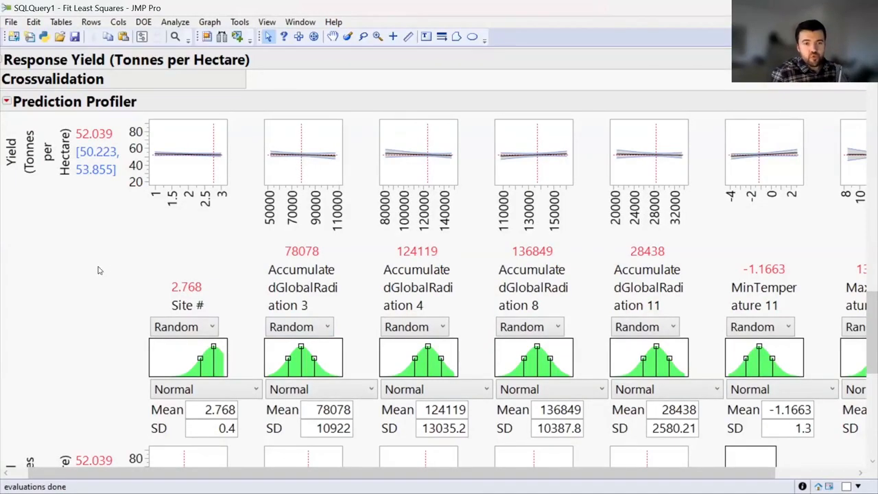
Step: Enter 100000 as the simulator's number of runs, and change it back to 10000
{"action": "scroll", "coordinate": [93, 273], "scroll_direction": "down", "scroll_amount": 13}
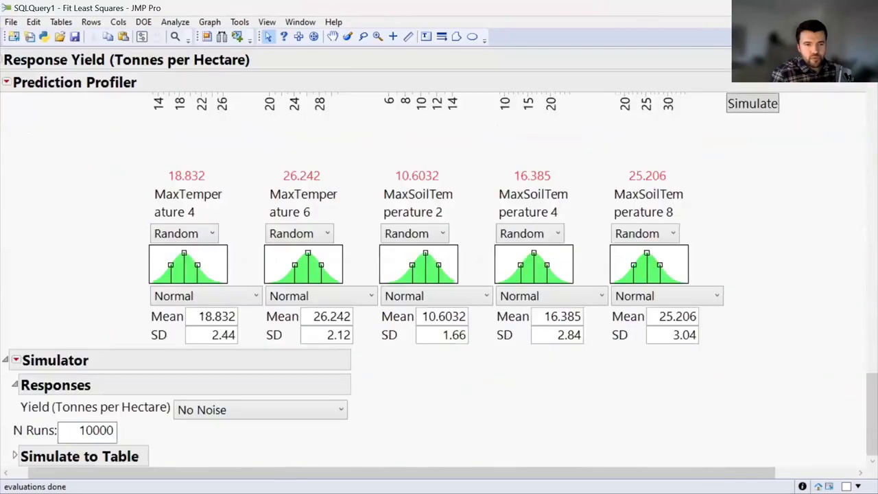
{"action": "double_click", "coordinate": [87, 431]}
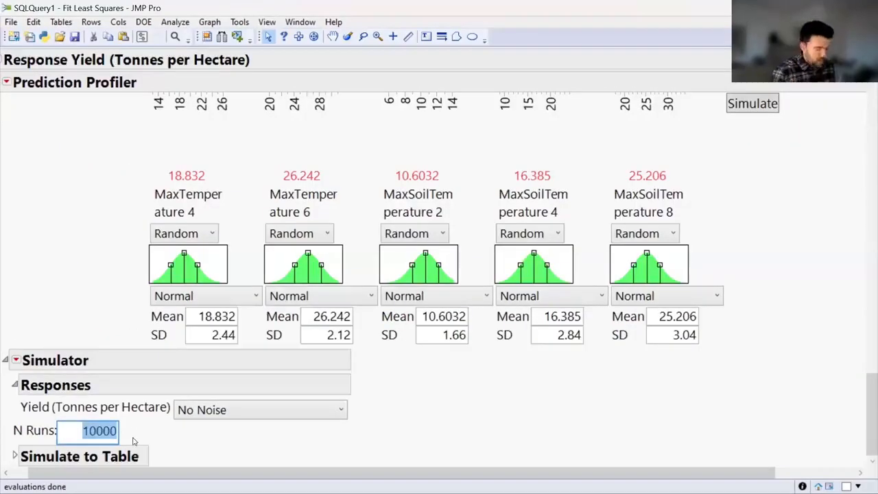
{"action": "type", "text": "100000"}
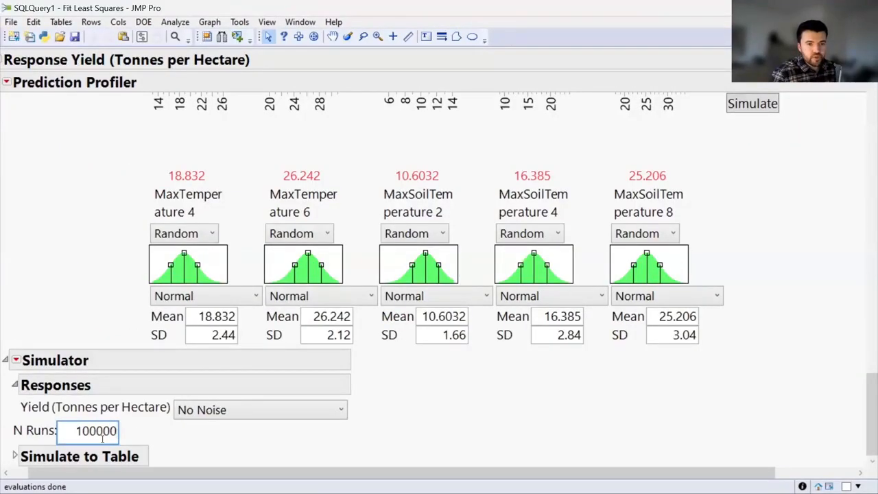
{"action": "key", "text": "BackSpace"}
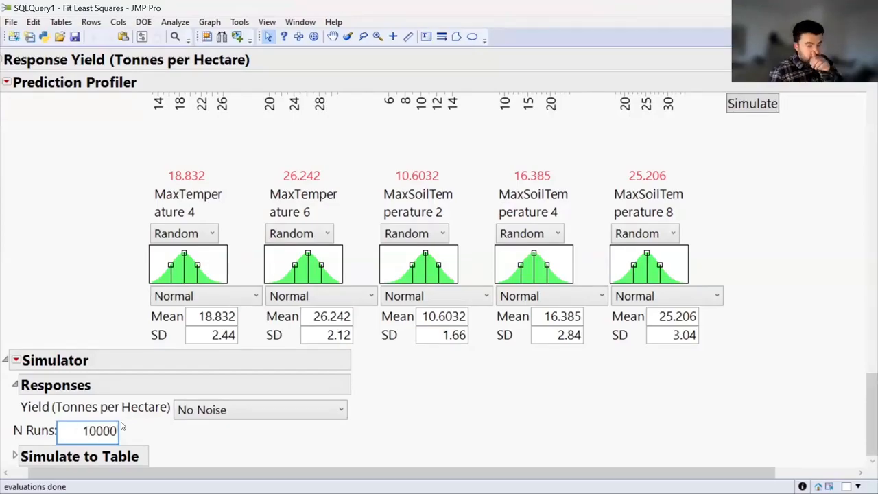
Step: Check the noise options for the Yield response without changing them, and review the factors' random distributions in the profiler
{"action": "left_click", "coordinate": [331, 416]}
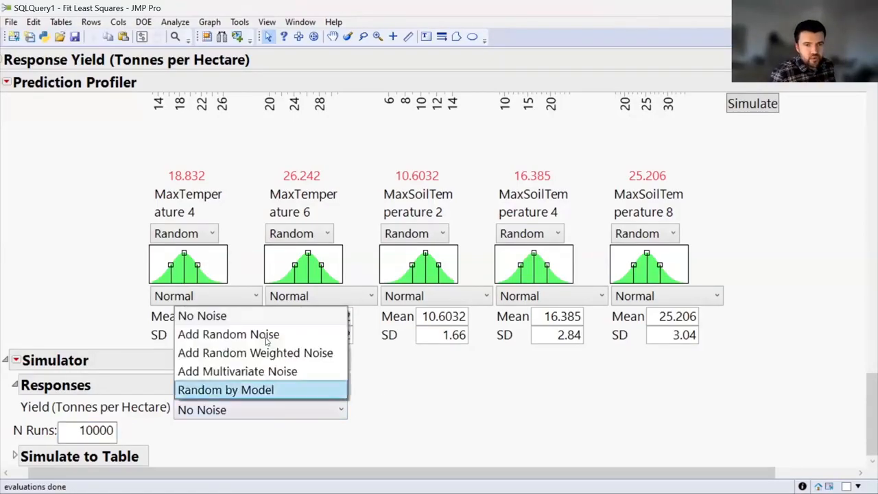
{"action": "left_click", "coordinate": [43, 271]}
{"action": "scroll", "coordinate": [55, 261], "scroll_direction": "up", "scroll_amount": 5}
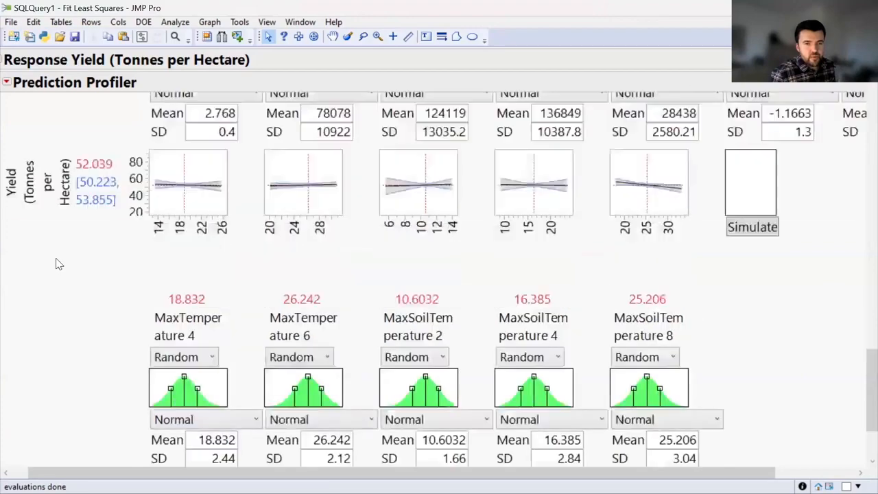
{"action": "scroll", "coordinate": [55, 265], "scroll_direction": "up", "scroll_amount": 3}
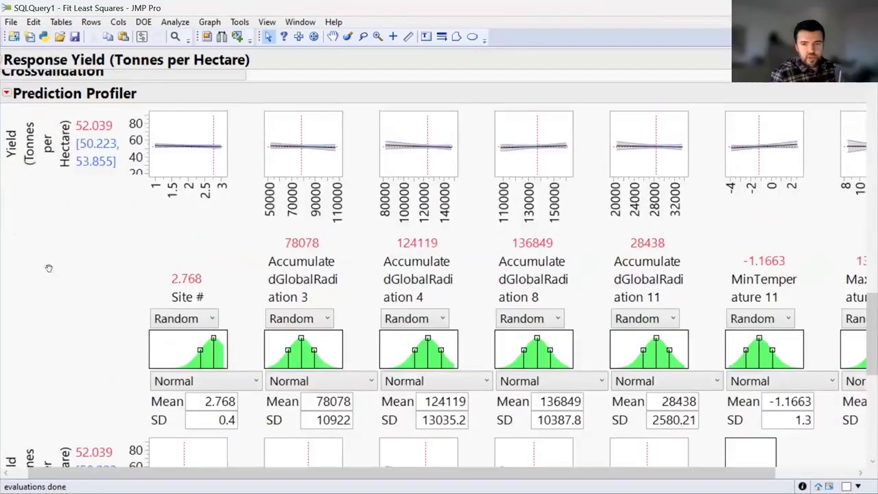
{"action": "scroll", "coordinate": [328, 322], "scroll_direction": "down", "scroll_amount": 2}
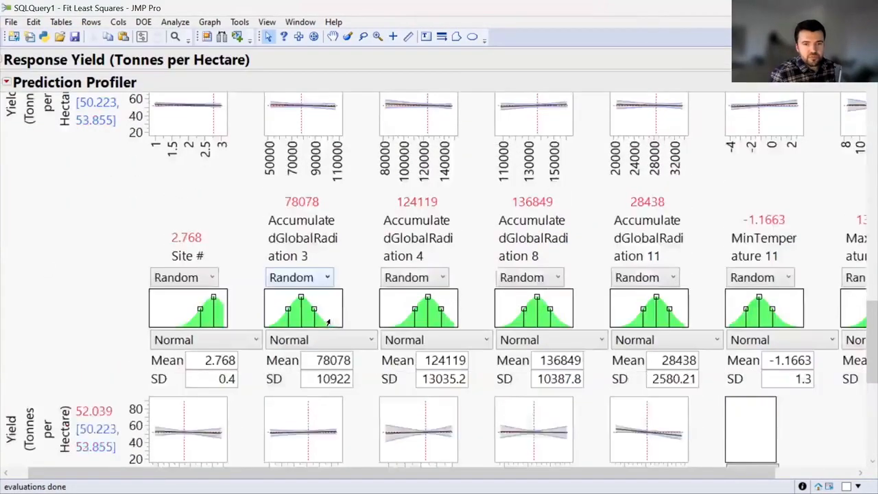
Step: Change AccumulatedGlobalRadiation 3 from Random to Fixed in the simulator and set its value to 60000
{"action": "scroll", "coordinate": [328, 323], "scroll_direction": "down", "scroll_amount": 7}
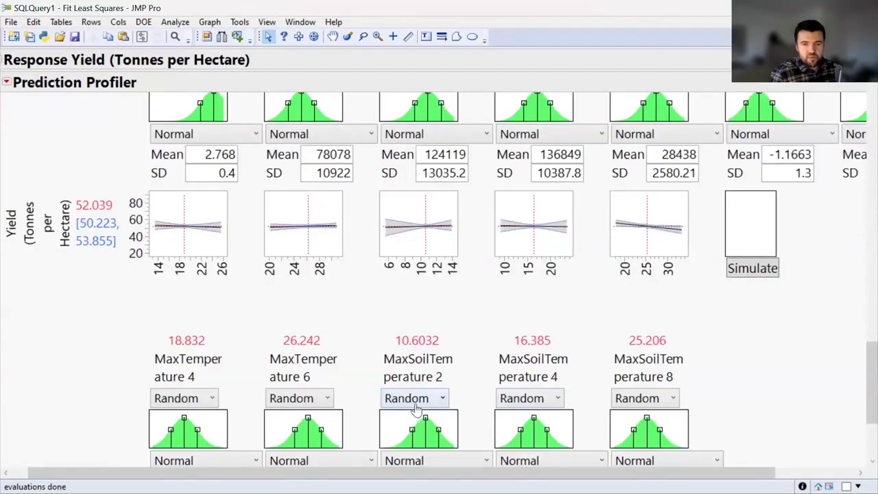
{"action": "scroll", "coordinate": [387, 373], "scroll_direction": "up", "scroll_amount": 4}
{"action": "scroll", "coordinate": [364, 346], "scroll_direction": "up", "scroll_amount": 4}
{"action": "left_click", "coordinate": [324, 321]}
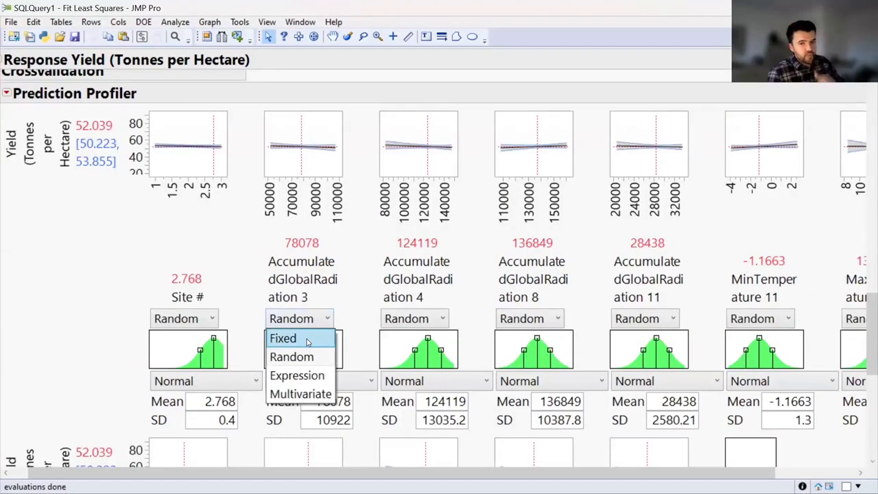
{"action": "left_click", "coordinate": [308, 339]}
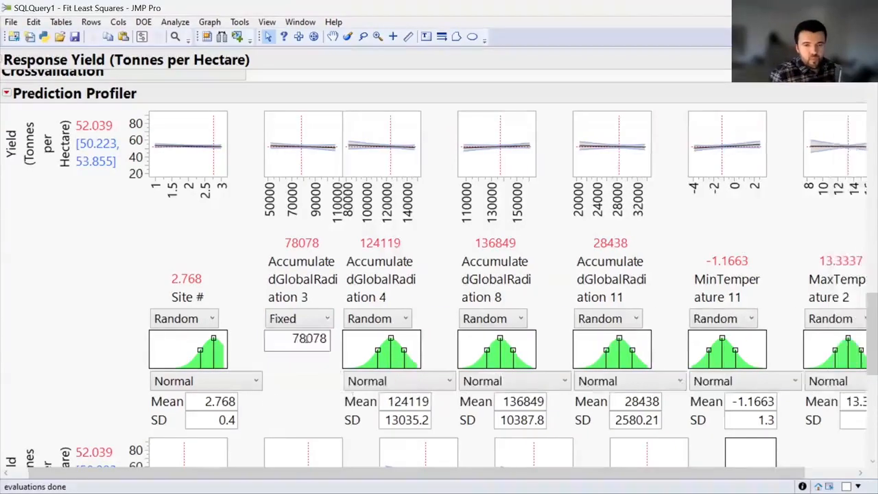
{"action": "double_click", "coordinate": [303, 343]}
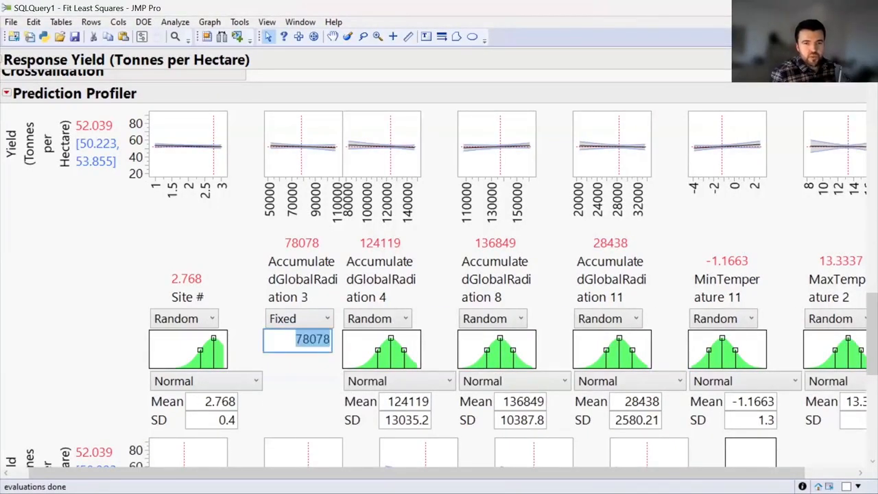
{"action": "type", "text": "60000"}
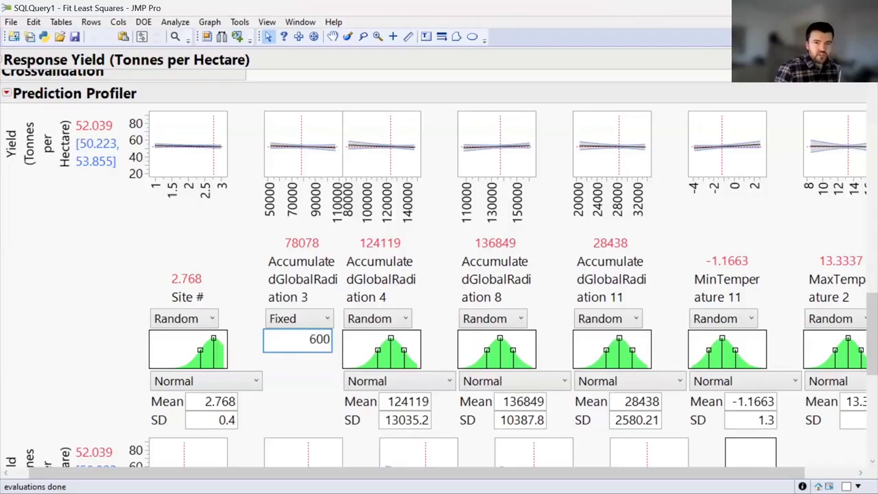
{"action": "key", "text": "Escape"}
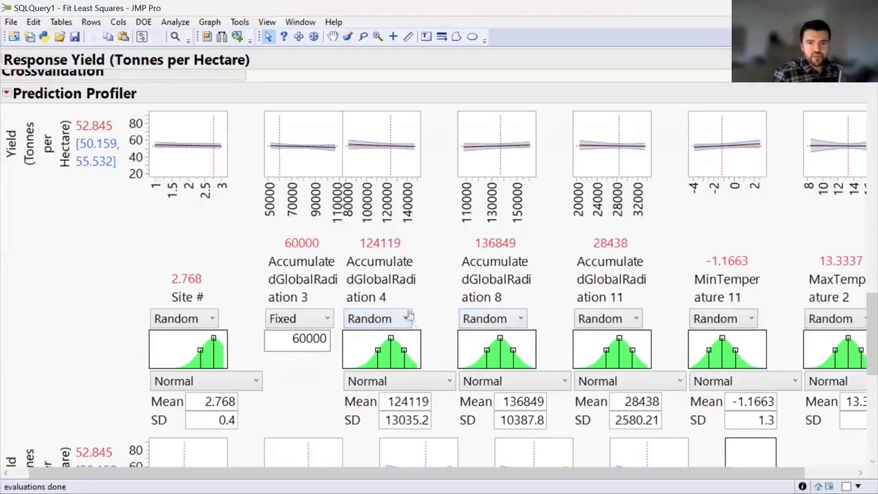
Step: Expand the simulator's Simulate to Table section to show its table-making option
{"action": "scroll", "coordinate": [410, 317], "scroll_direction": "down", "scroll_amount": 8}
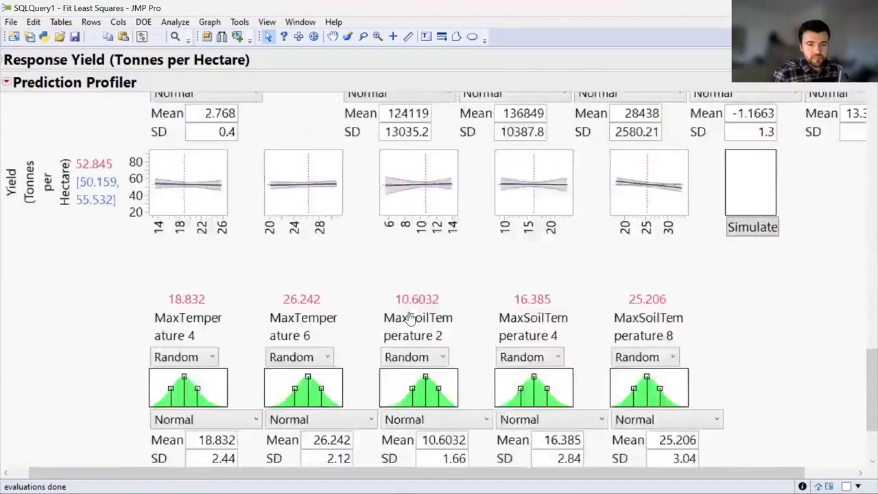
{"action": "scroll", "coordinate": [409, 317], "scroll_direction": "down", "scroll_amount": 3}
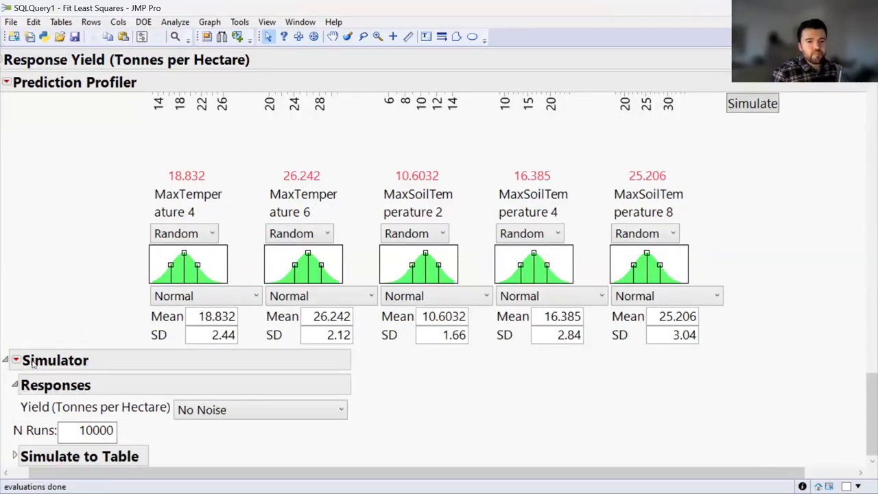
{"action": "left_click", "coordinate": [15, 456]}
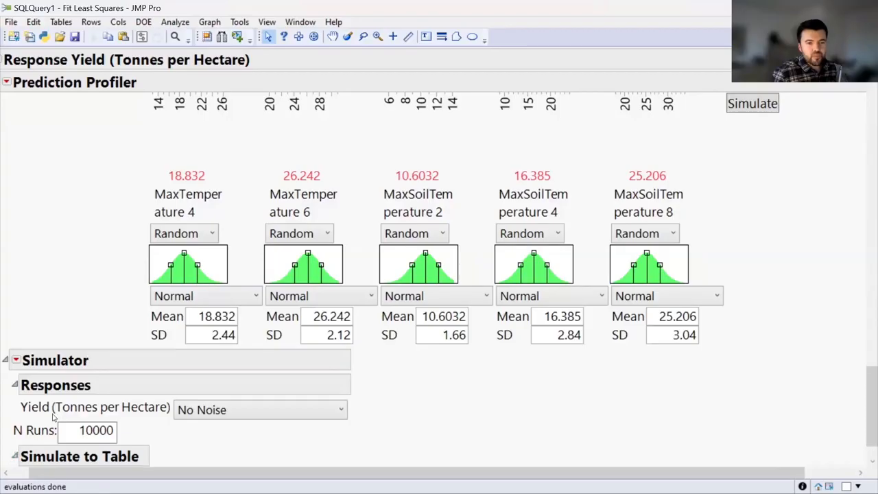
{"action": "scroll", "coordinate": [62, 442], "scroll_direction": "down", "scroll_amount": 1}
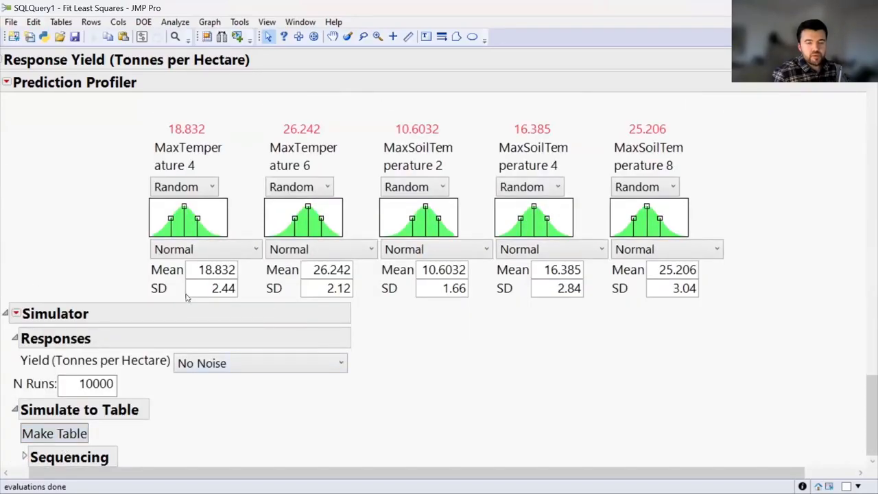
Step: Keep MaxSoilTemperature 8 as Random and change its distribution to Normal censored
{"action": "scroll", "coordinate": [334, 314], "scroll_direction": "up", "scroll_amount": 7}
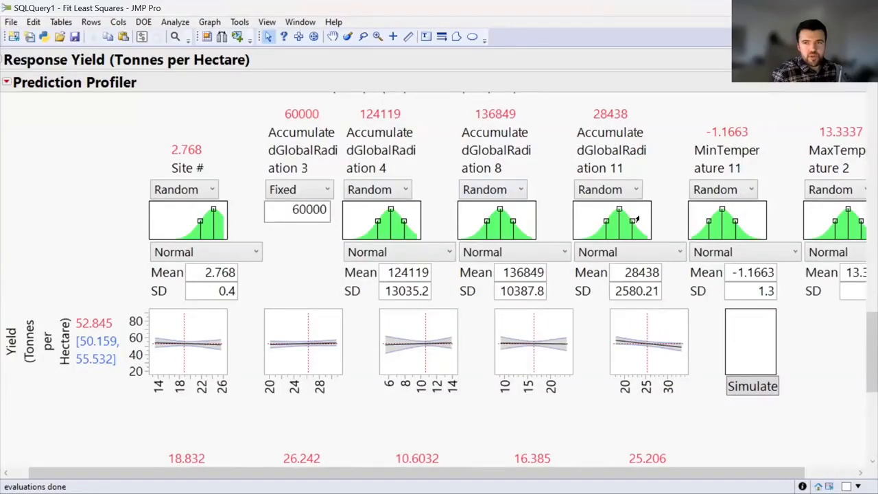
{"action": "scroll", "coordinate": [637, 218], "scroll_direction": "down", "scroll_amount": 3}
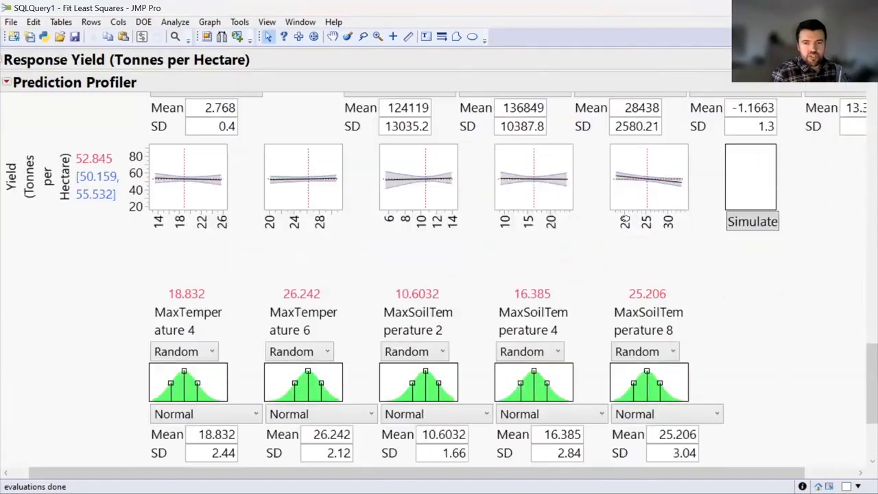
{"action": "left_click", "coordinate": [670, 352]}
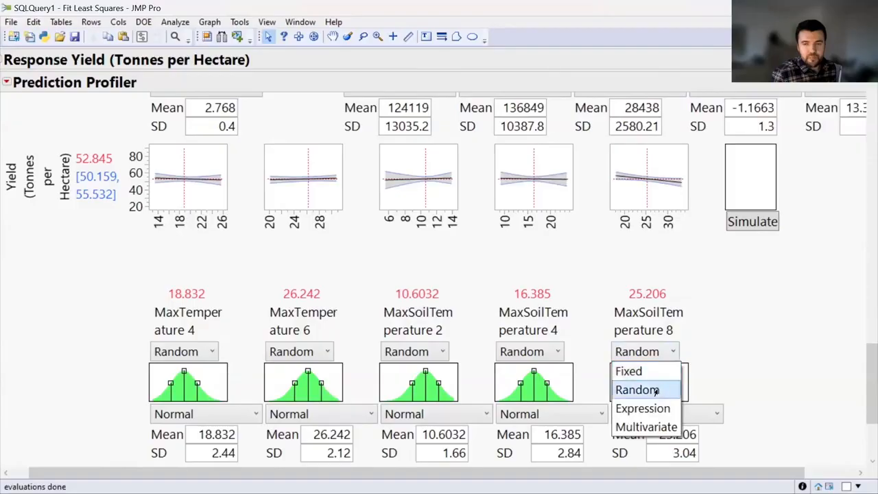
{"action": "left_click", "coordinate": [655, 389]}
{"action": "left_click", "coordinate": [695, 417]}
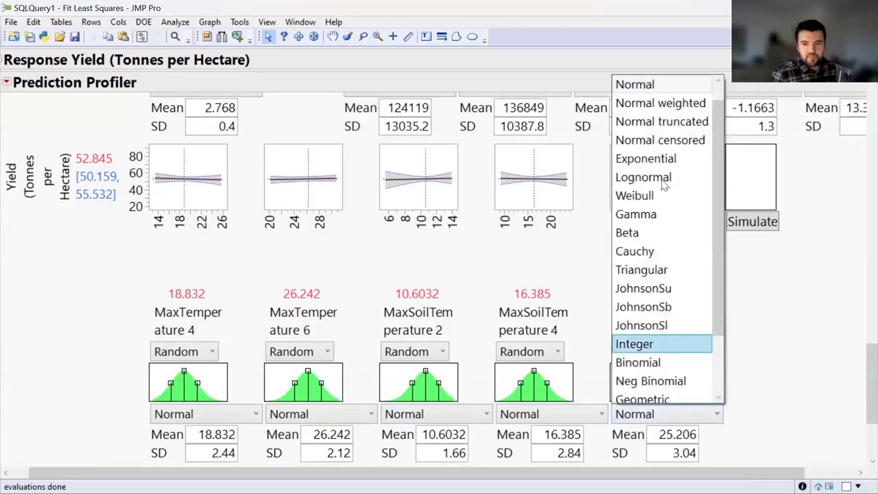
{"action": "left_click", "coordinate": [658, 140]}
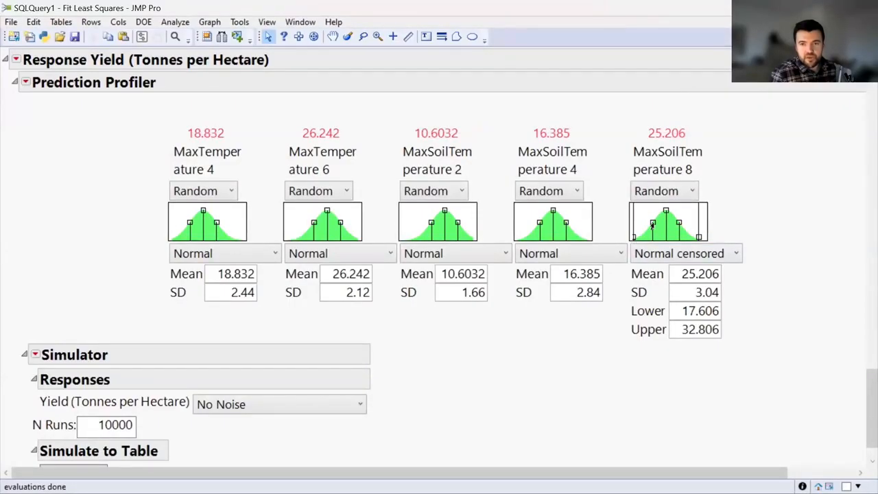
Step: Set the censoring limits of MaxSoilTemperature 8 to 20 for Lower and 30 for Upper
{"action": "double_click", "coordinate": [685, 311]}
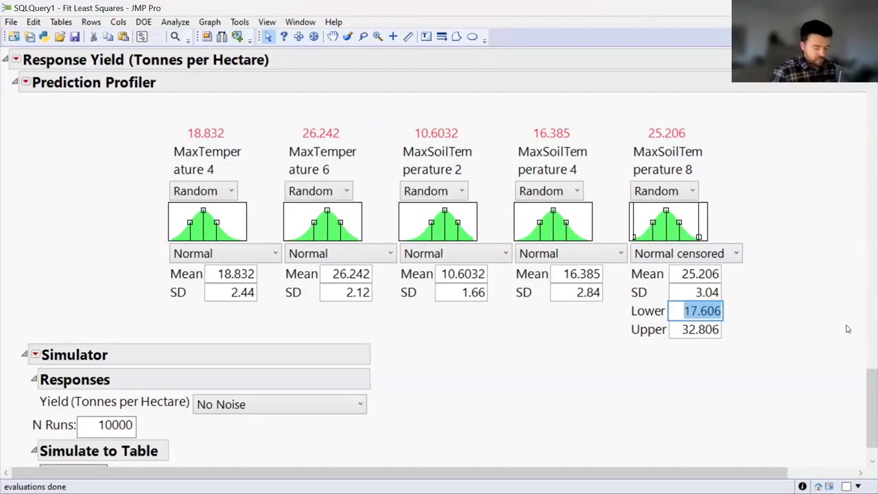
{"action": "type", "text": "20"}
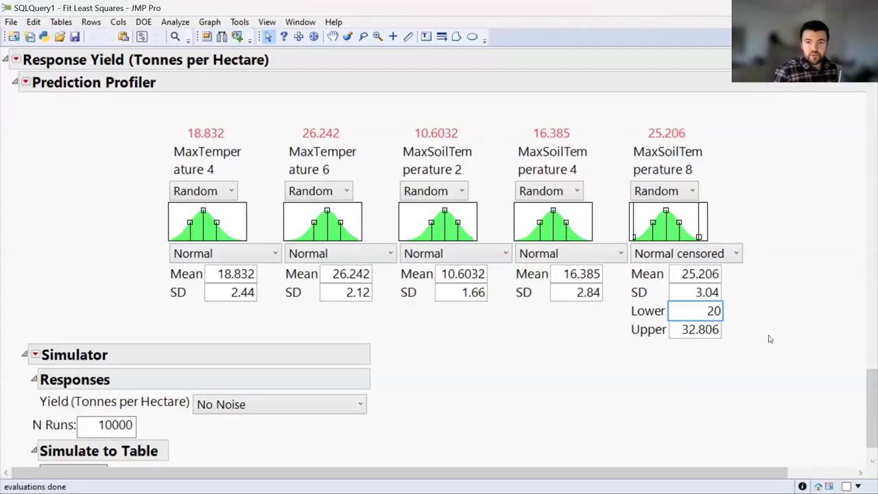
{"action": "key", "text": "Escape"}
{"action": "key", "text": "Tab"}
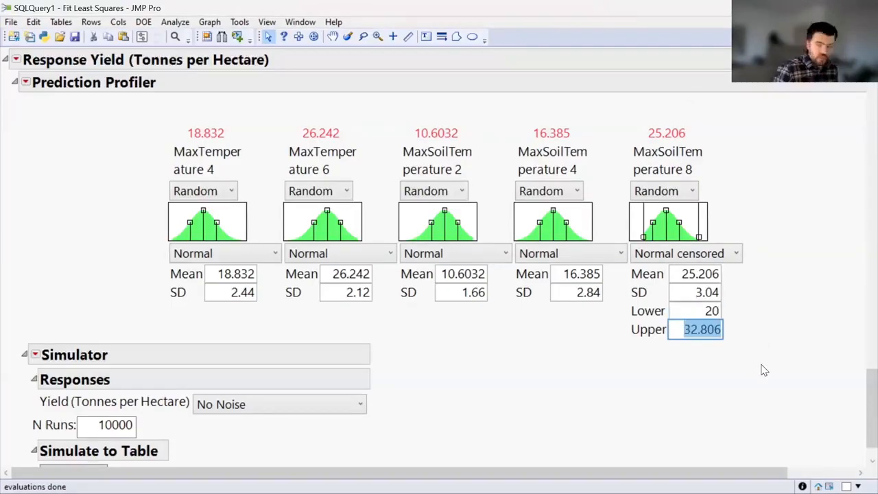
{"action": "type", "text": "30"}
{"action": "key", "text": "Return"}
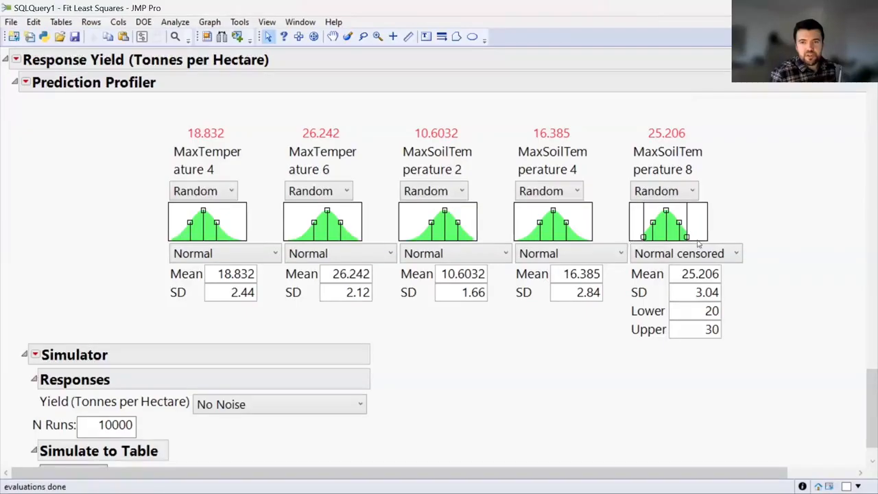
Step: Narrow the censoring limits of MaxSoilTemperature 8 to 22 for Lower and 27 for Upper
{"action": "left_click", "coordinate": [733, 317]}
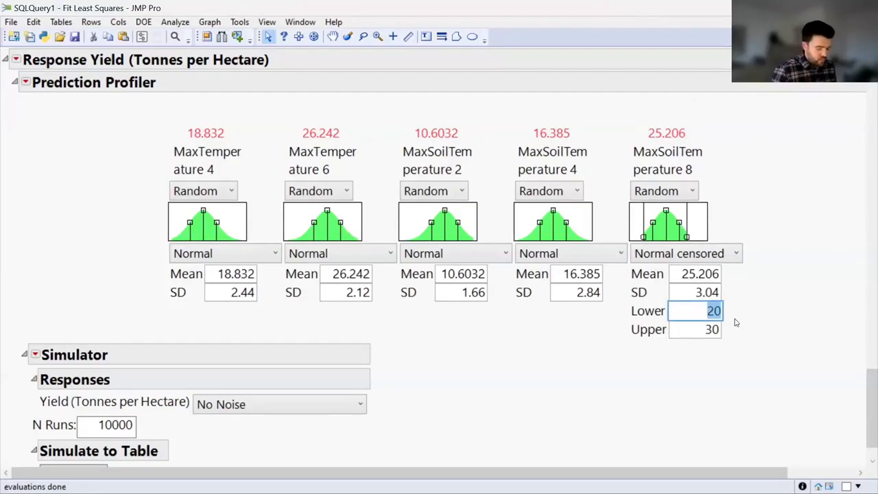
{"action": "type", "text": "22"}
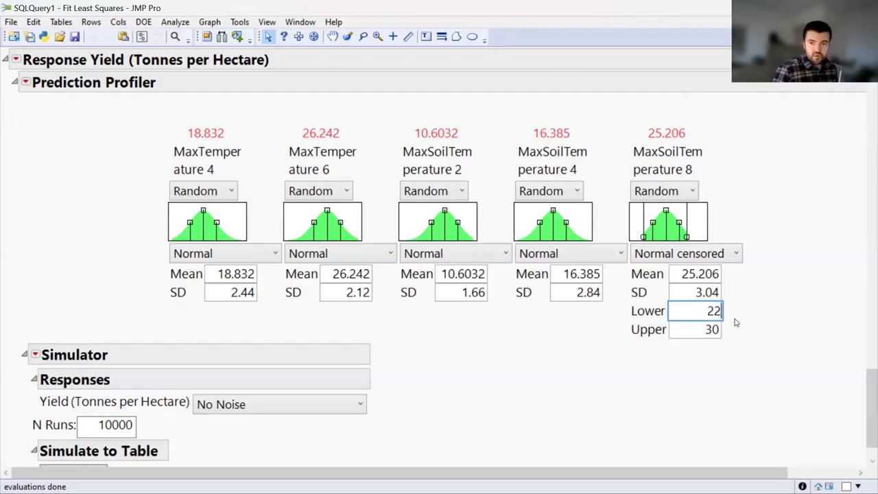
{"action": "key", "text": "Tab"}
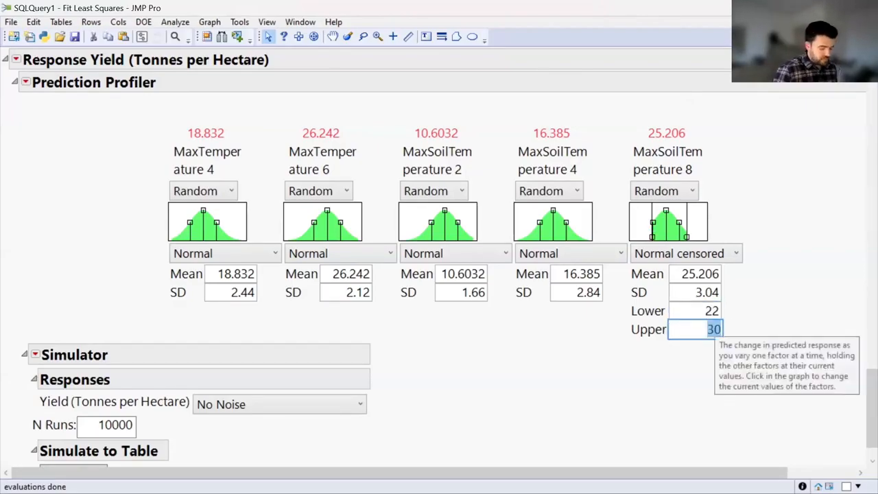
{"action": "type", "text": "27"}
{"action": "key", "text": "Tab"}
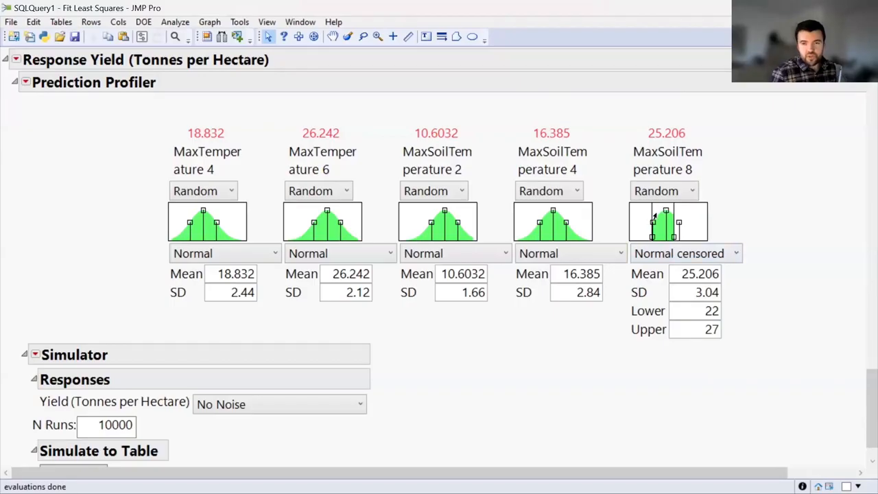
Step: Run the yield simulation in the profiler and generate a data table of the simulated runs
{"action": "scroll", "coordinate": [768, 246], "scroll_direction": "up", "scroll_amount": 5}
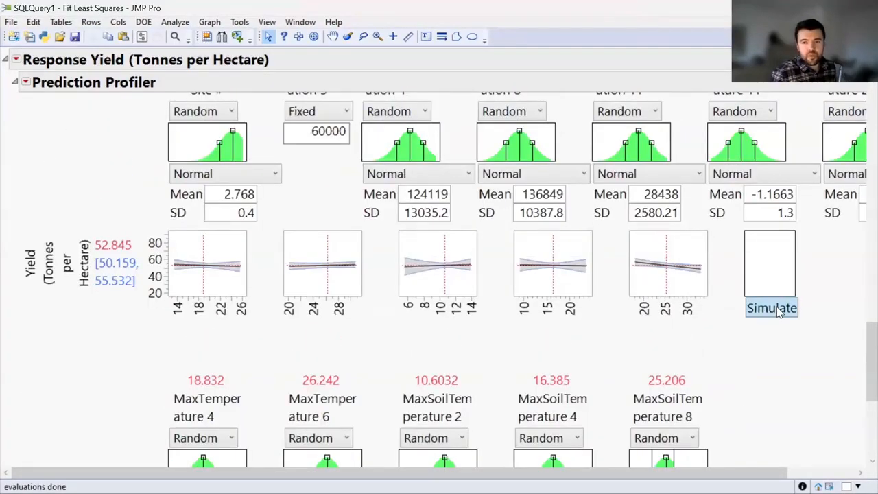
{"action": "left_click", "coordinate": [777, 310]}
{"action": "scroll", "coordinate": [212, 205], "scroll_direction": "down", "scroll_amount": 5}
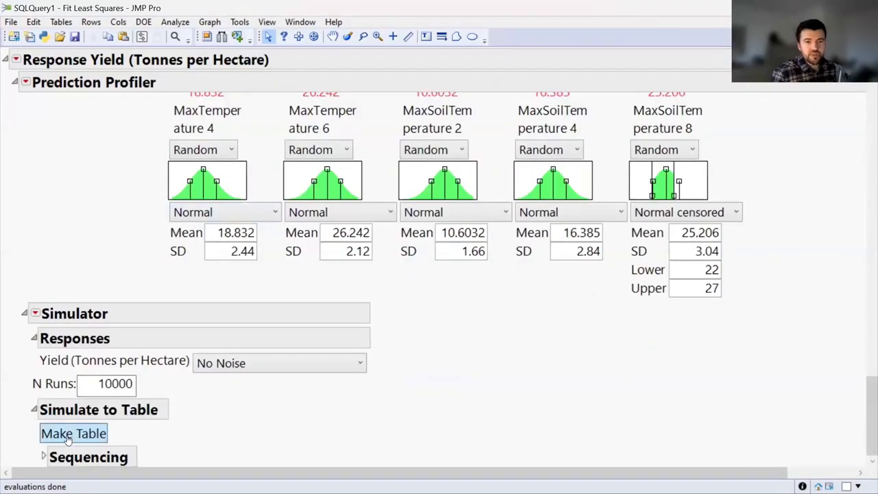
{"action": "left_click", "coordinate": [73, 434]}
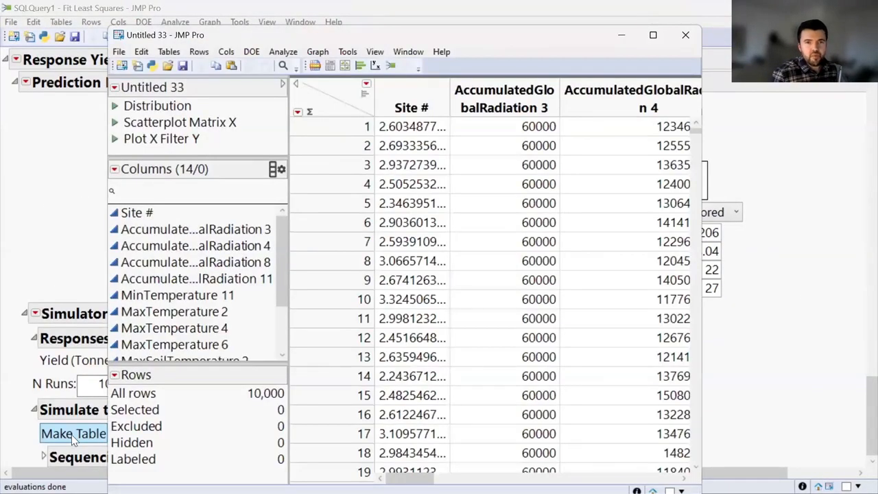
Step: Create a Distribution report of Yield (Tonnes per Hectare) from the simulated table and shift its window slightly
{"action": "left_click", "coordinate": [283, 52]}
{"action": "left_click", "coordinate": [291, 67]}
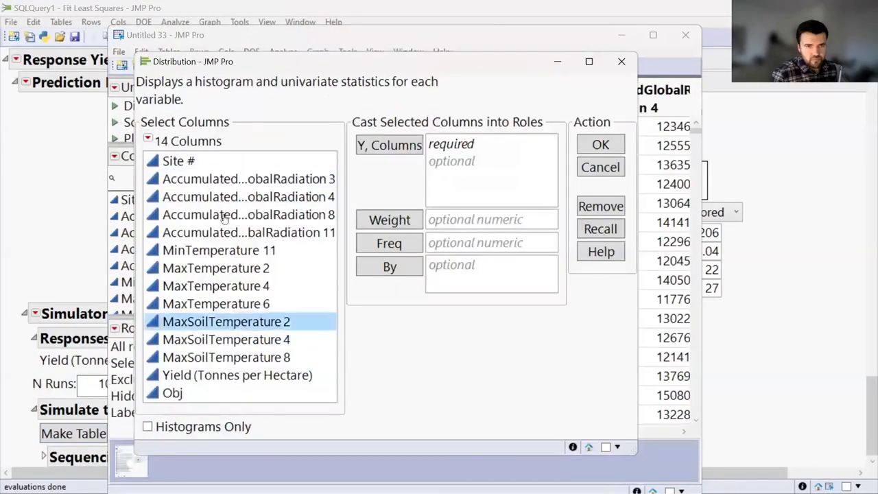
{"action": "left_click", "coordinate": [226, 379]}
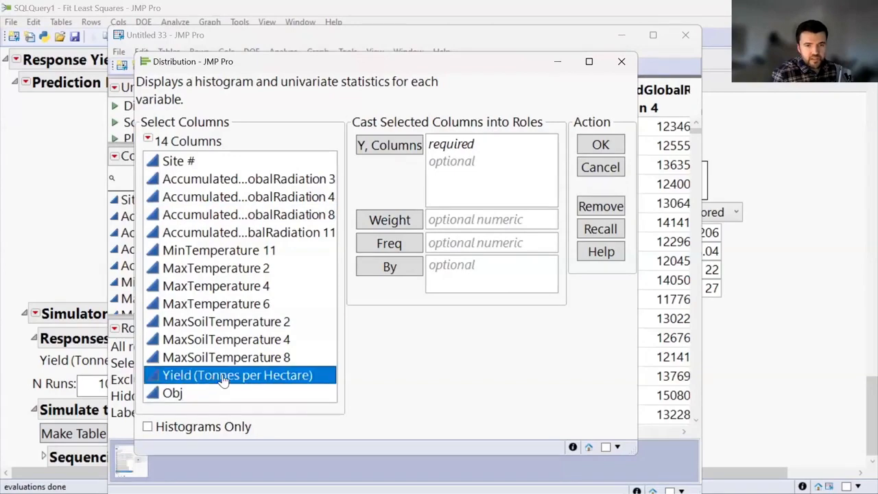
{"action": "left_click", "coordinate": [600, 145]}
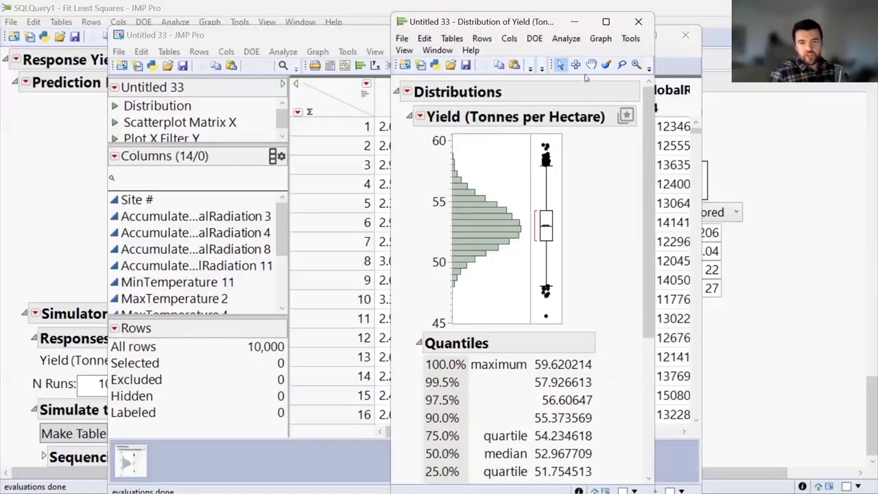
{"action": "mouse_move", "coordinate": [539, 29]}
{"action": "left_mouse_down"}
{"action": "mouse_move", "coordinate": [551, 112]}
{"action": "mouse_move", "coordinate": [547, 39]}
{"action": "left_mouse_up"}
Step: Examine the simulated yield's histogram, quantiles and summary statistics, and check which actions the quantiles table offers
{"action": "scroll", "coordinate": [534, 257], "scroll_direction": "down", "scroll_amount": 3}
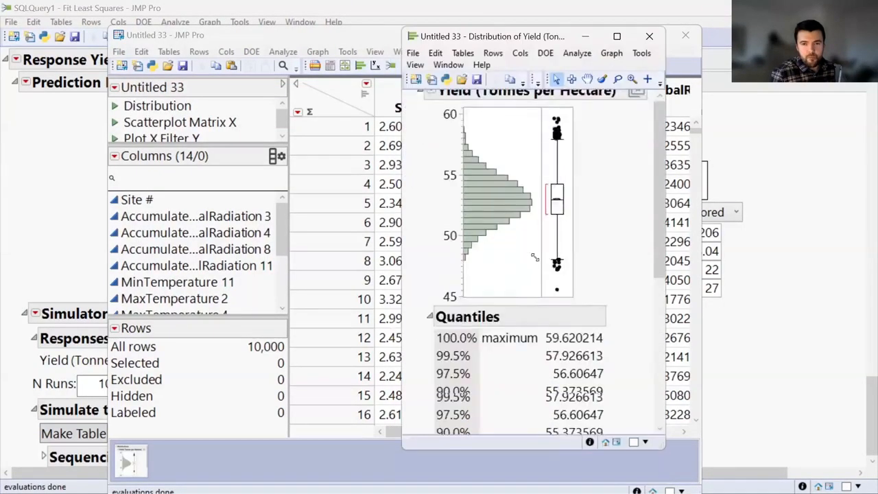
{"action": "scroll", "coordinate": [542, 281], "scroll_direction": "down", "scroll_amount": 3}
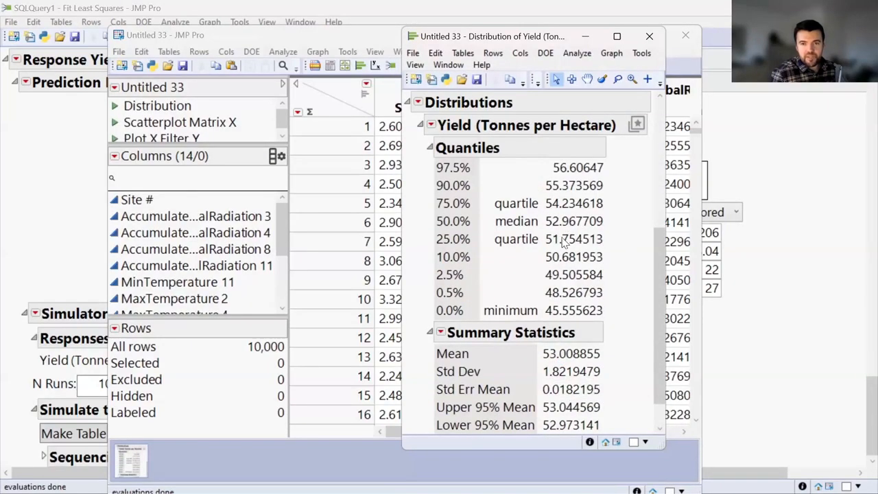
{"action": "scroll", "coordinate": [571, 238], "scroll_direction": "up", "scroll_amount": 5}
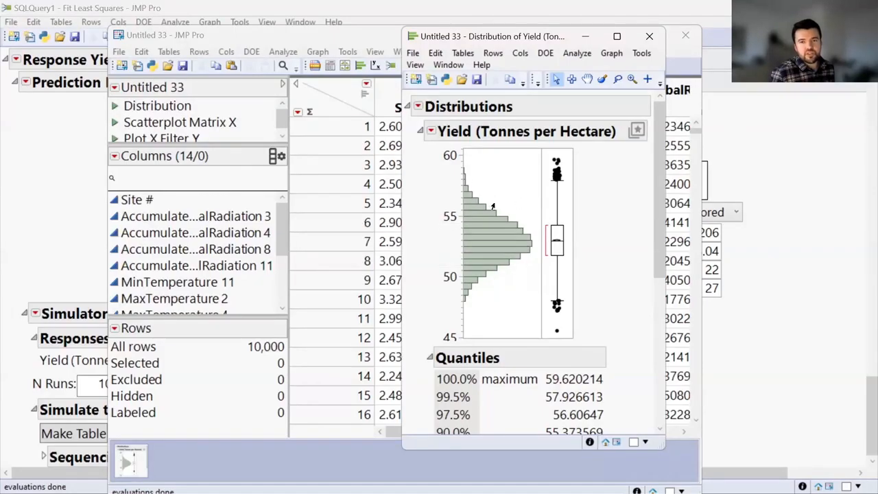
{"action": "scroll", "coordinate": [501, 381], "scroll_direction": "down", "scroll_amount": 5}
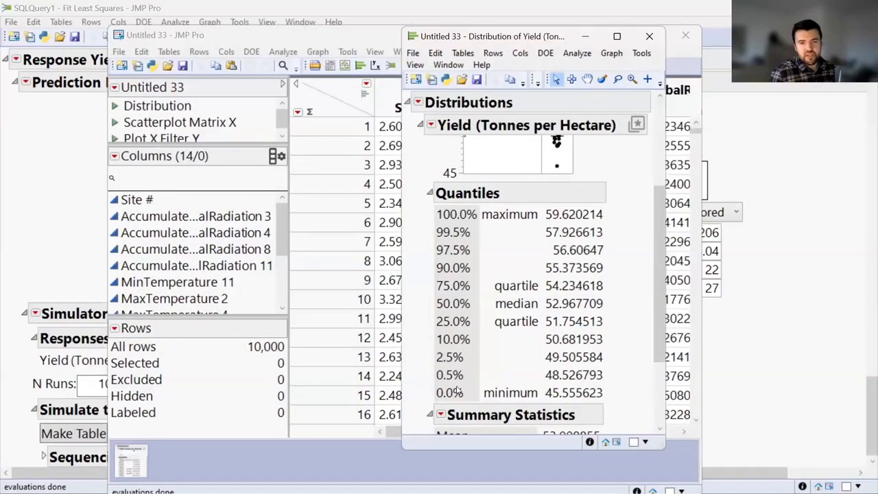
{"action": "right_click", "coordinate": [572, 293]}
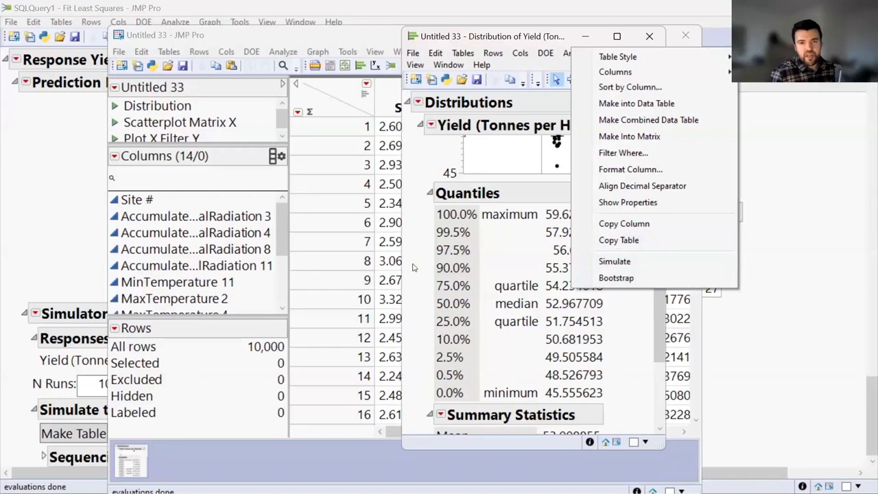
{"action": "left_click", "coordinate": [422, 262]}
{"action": "scroll", "coordinate": [508, 199], "scroll_direction": "up", "scroll_amount": 3}
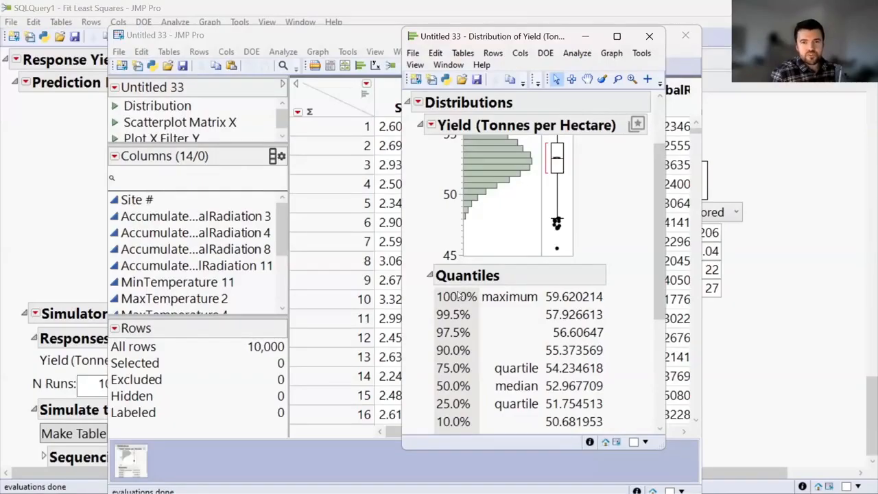
{"action": "scroll", "coordinate": [459, 297], "scroll_direction": "up", "scroll_amount": 3}
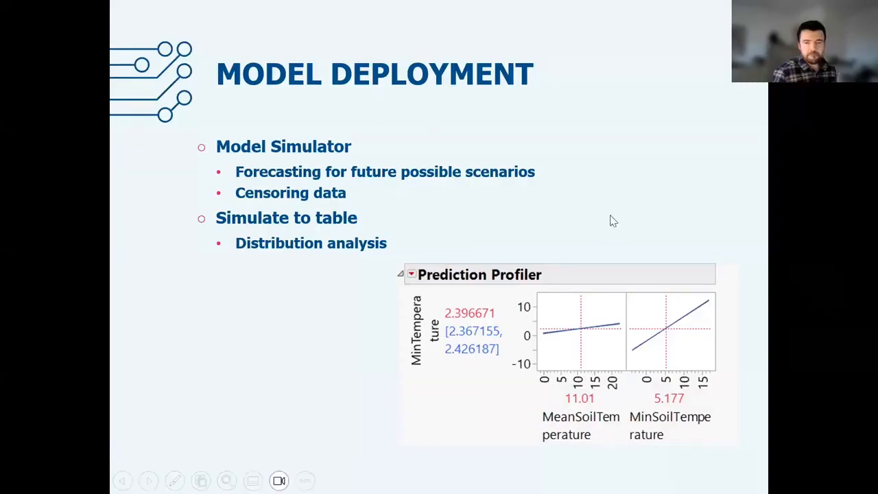
{"action": "left_click", "coordinate": [601, 227]}
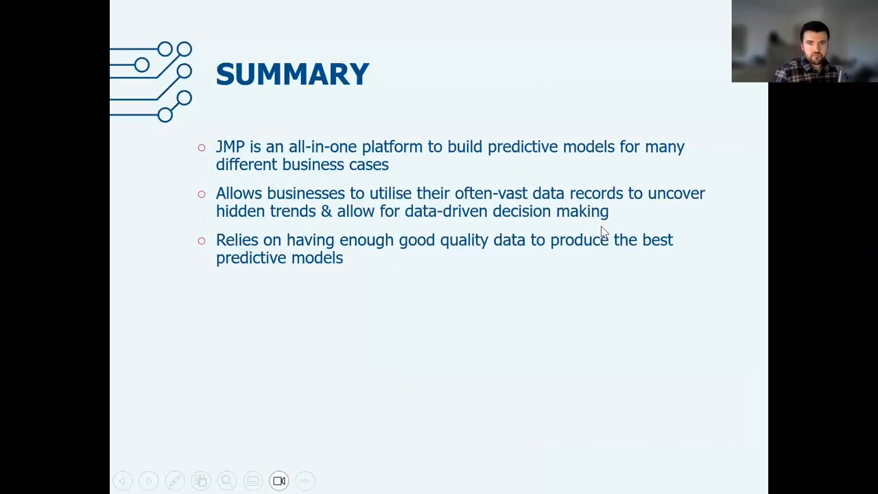